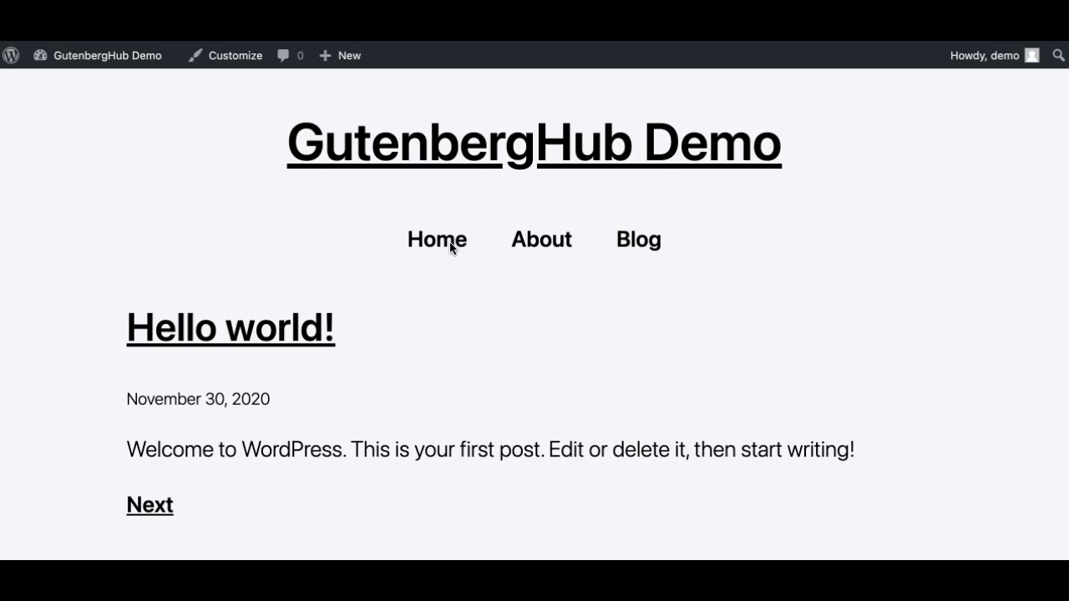
# - Leave the site editor via the Dashboard and open Appearance > Themes to view the installed themes
pyautogui.scroll(-3, 450, 241)
pyautogui.scroll(3, 450, 241)
pyautogui.scroll(-3, 871, 248)
pyautogui.scroll(3, 871, 248)
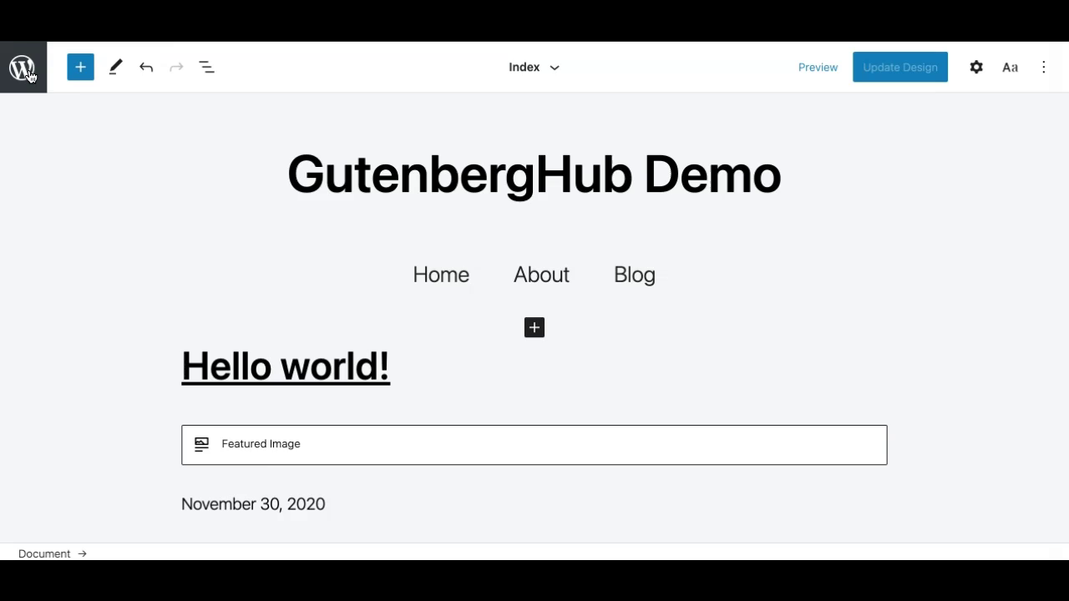
pyautogui.click(23, 67)
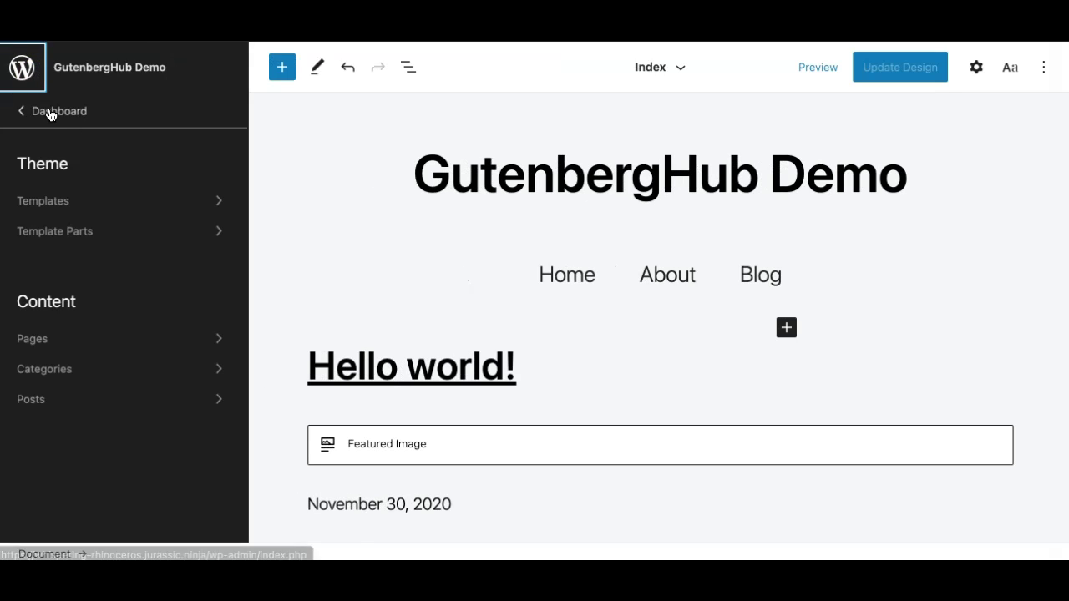
pyautogui.click(50, 115)
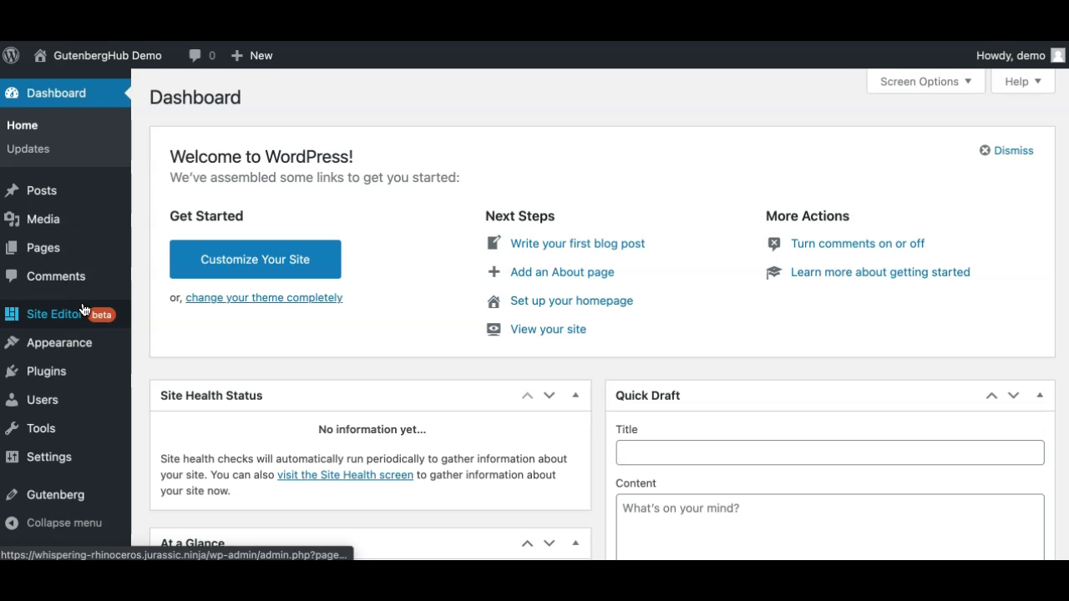
pyautogui.click(82, 310)
pyautogui.click(60, 354)
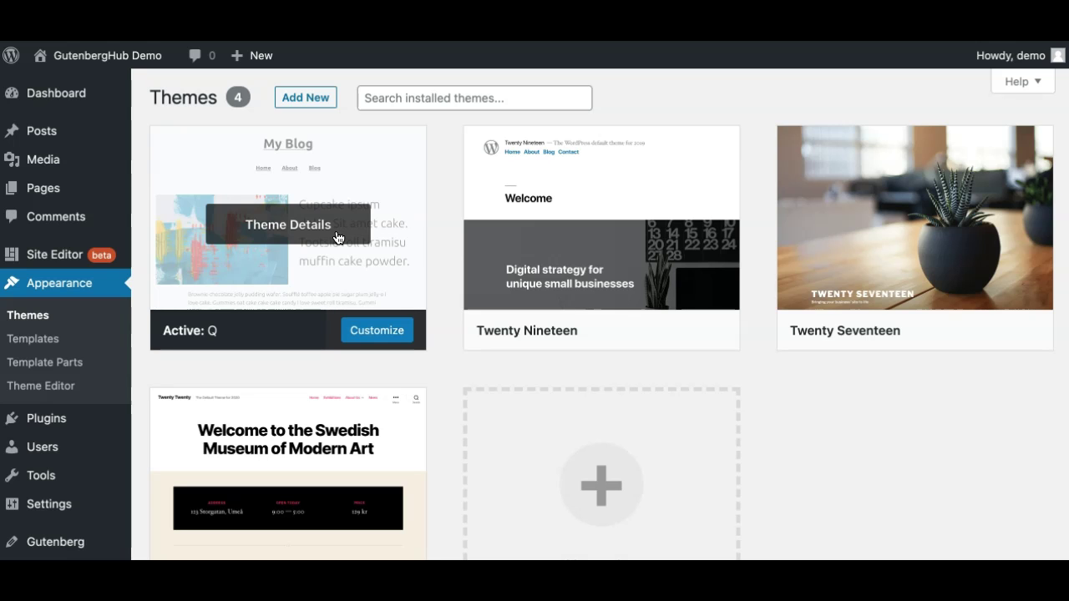
pyautogui.click(310, 231)
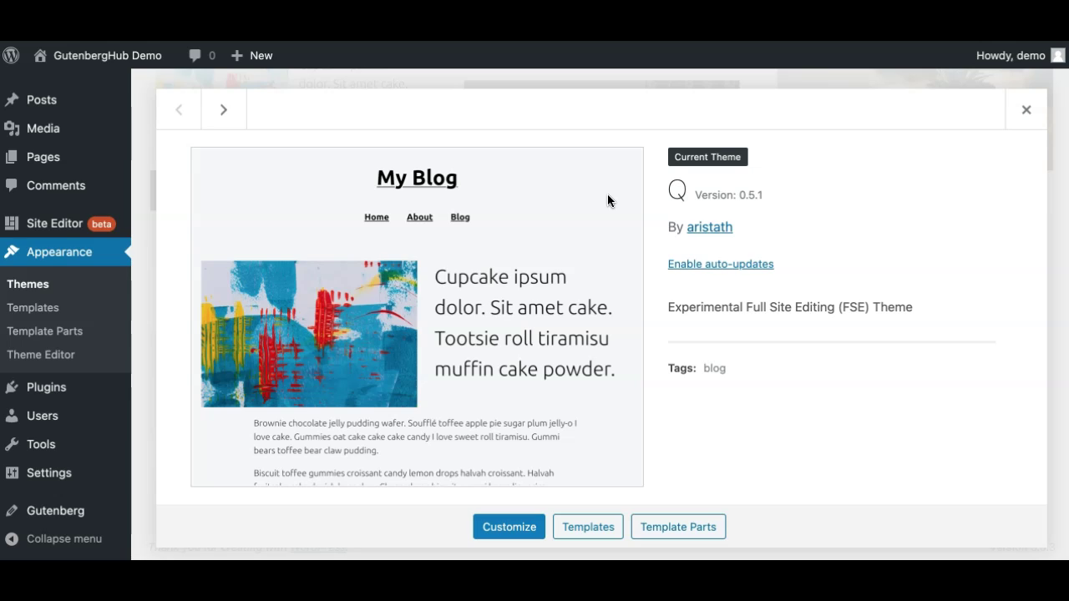
pyautogui.click(668, 194)
pyautogui.moveTo(668, 195); pyautogui.dragTo(695, 191)
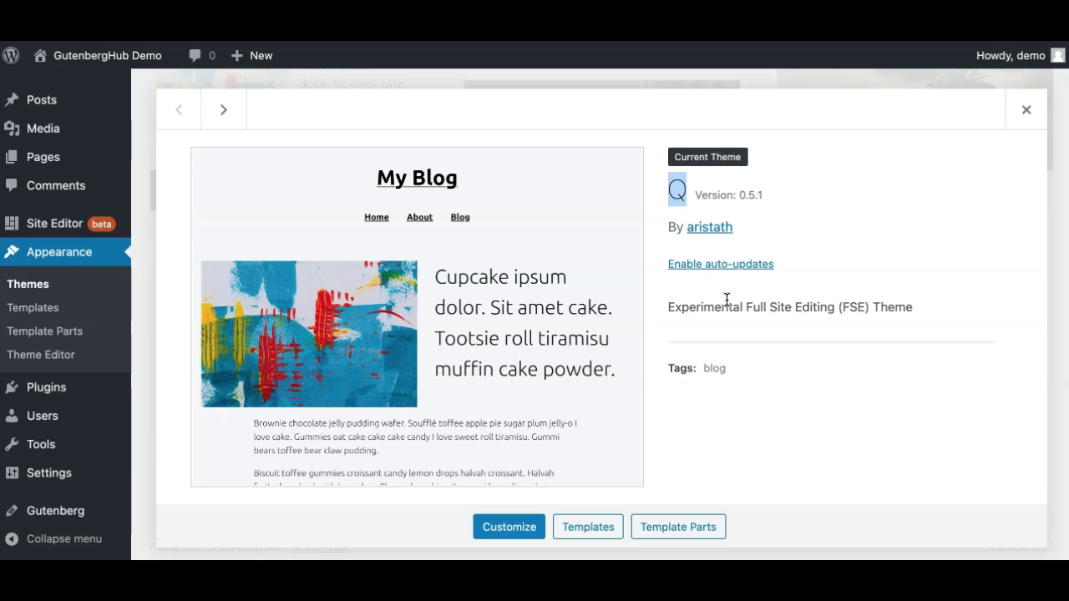
pyautogui.moveTo(723, 308); pyautogui.dragTo(869, 308)
pyautogui.moveTo(681, 307); pyautogui.dragTo(849, 308)
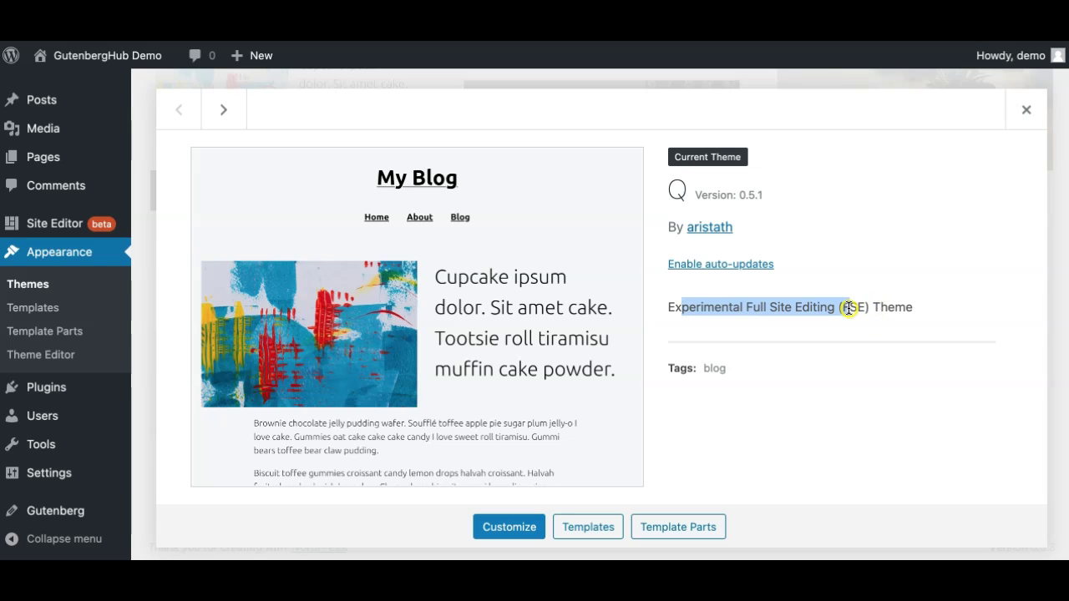
pyautogui.click(1026, 111)
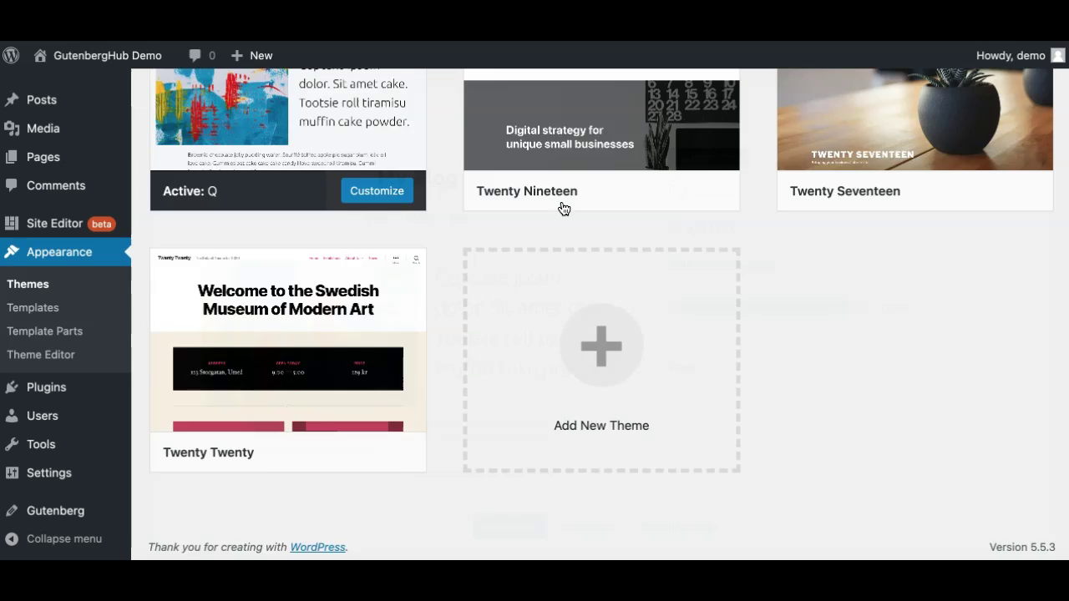
# - Open Plugins > Installed Plugins and highlight the Gutenberg 9.4.1 plugin name
pyautogui.click(77, 387)
pyautogui.click(131, 395)
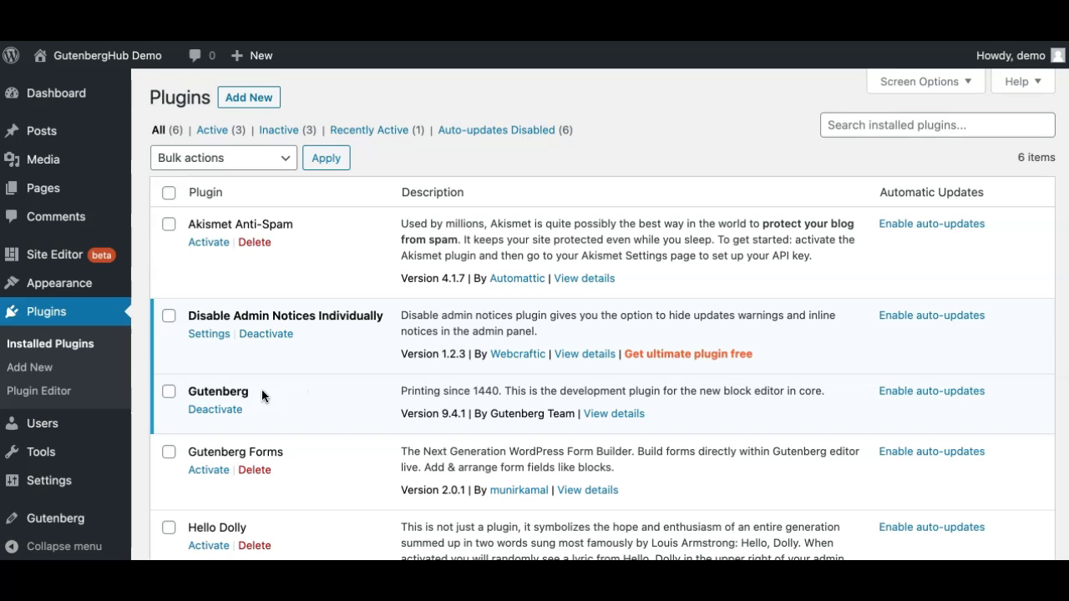
pyautogui.doubleClick(225, 392)
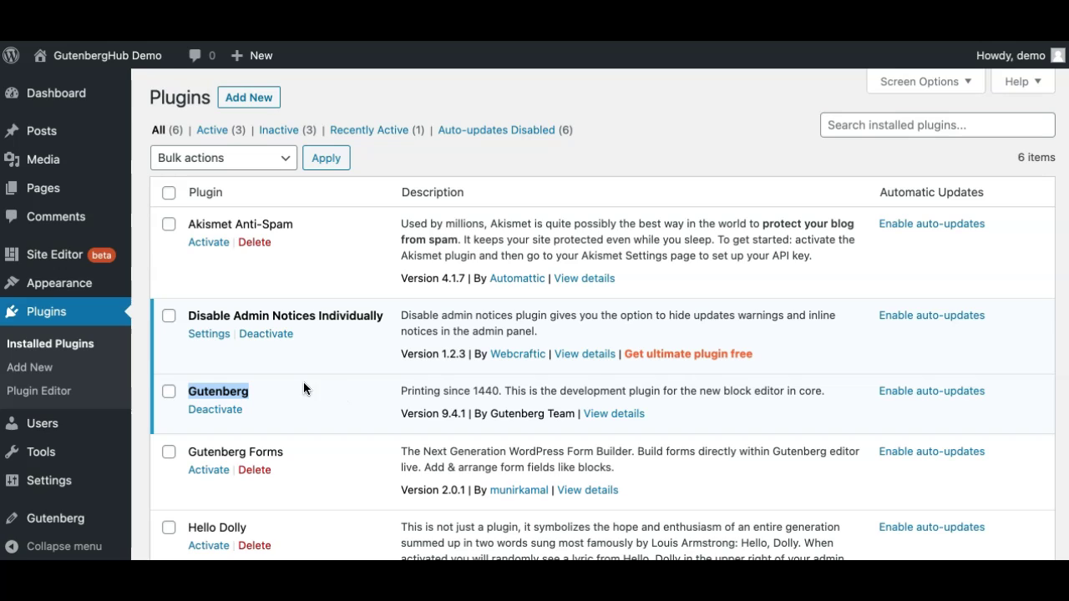
pyautogui.click(445, 388)
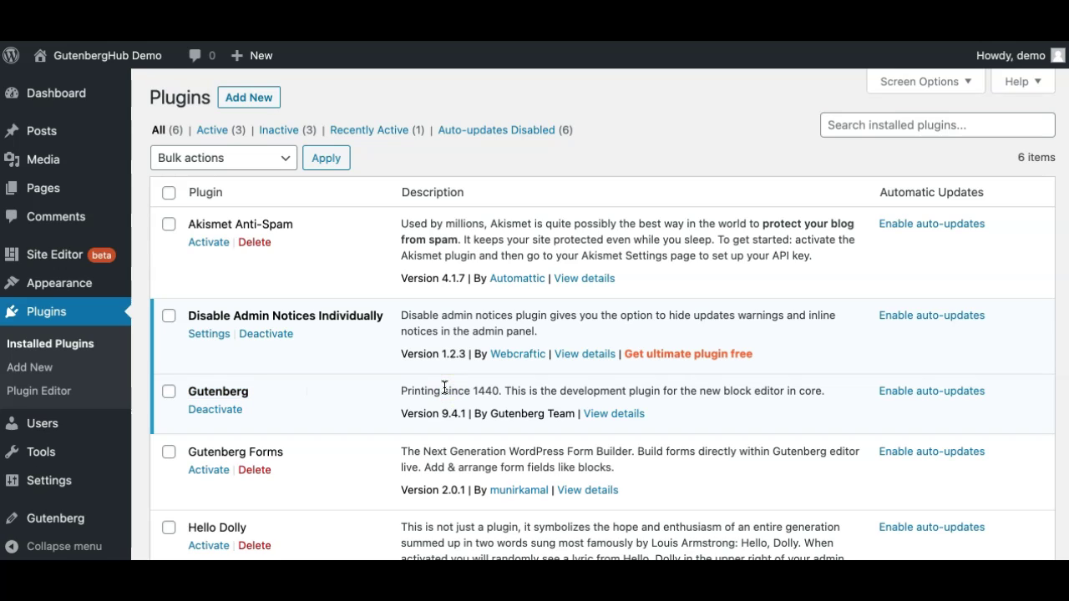
pyautogui.doubleClick(227, 388)
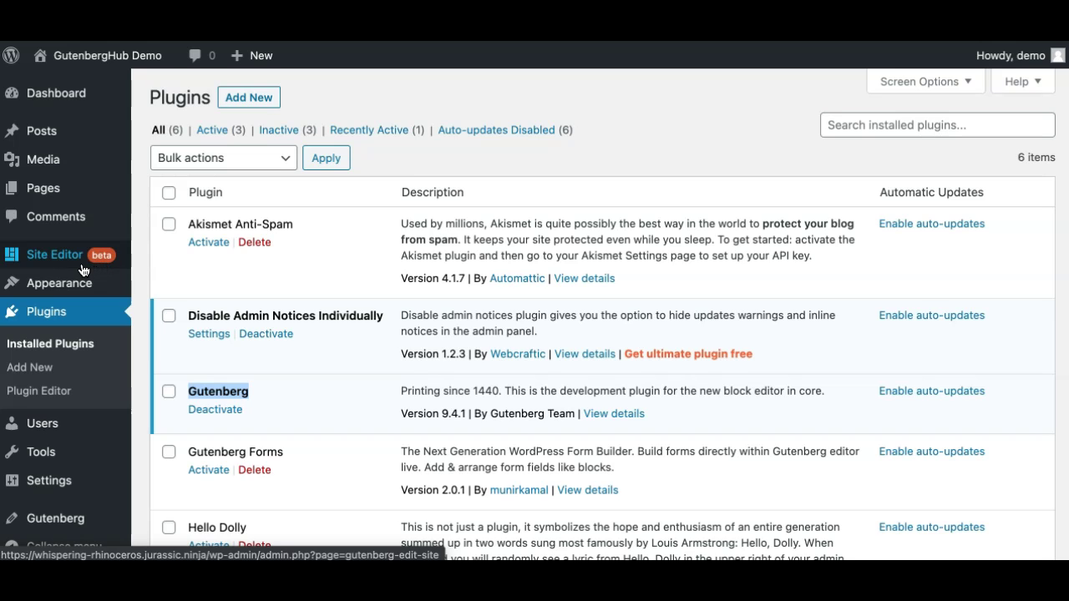
# - Open the Site Editor on the Index template and select the site title and Header template part
pyautogui.click(52, 261)
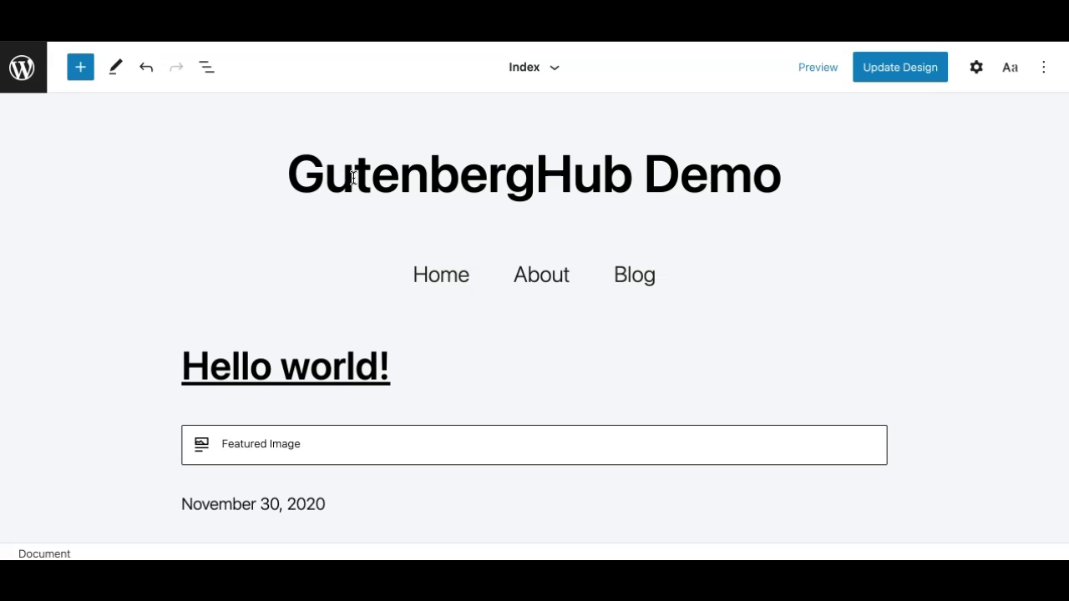
pyautogui.scroll(-7, 406, 280)
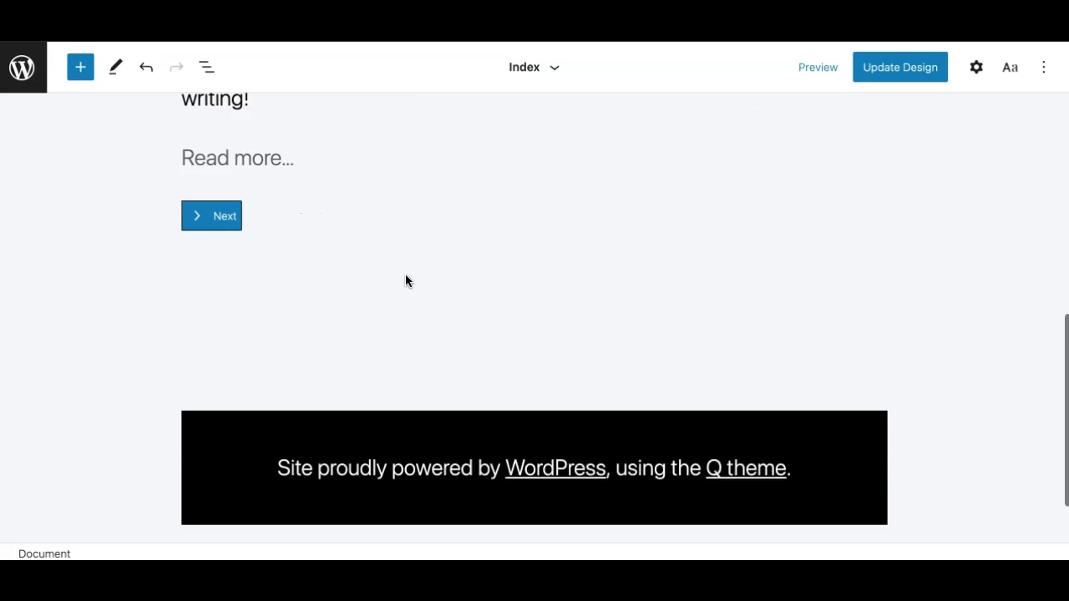
pyautogui.scroll(5, 406, 280)
pyautogui.scroll(3, 406, 280)
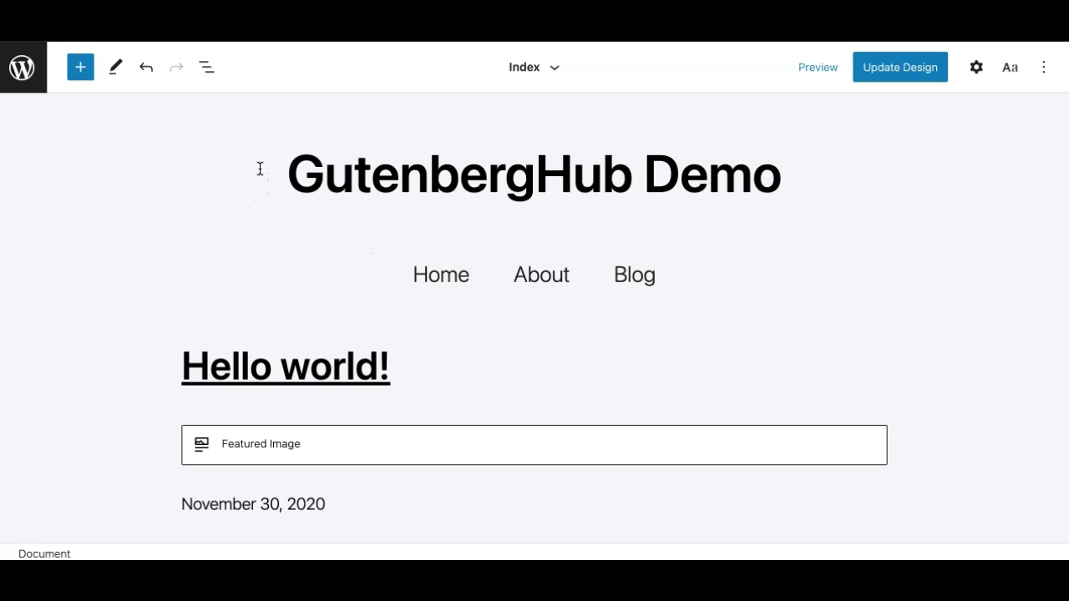
pyautogui.scroll(-1, 274, 265)
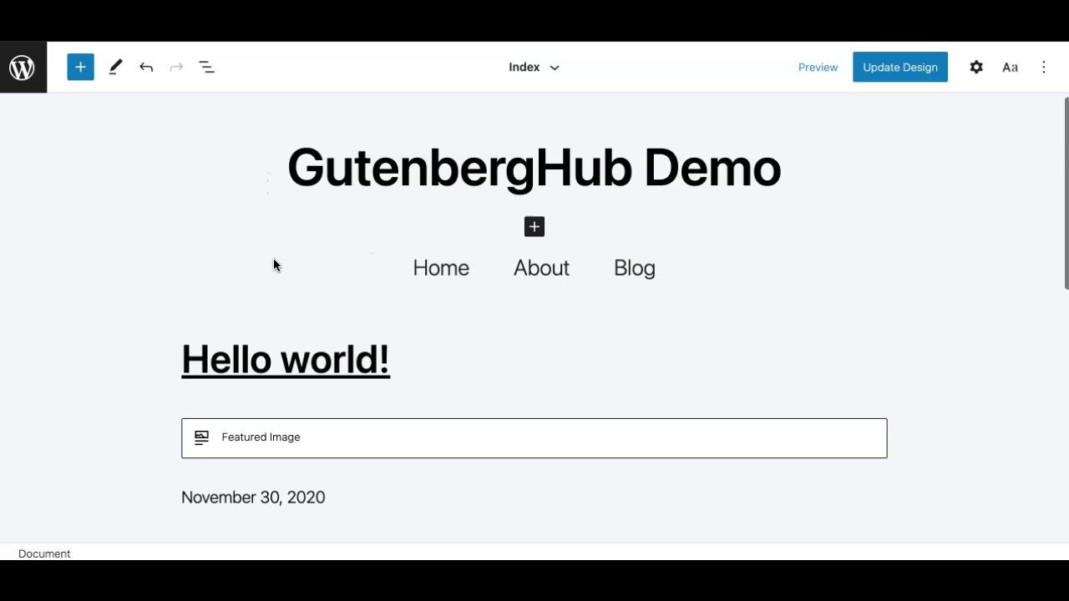
pyautogui.click(189, 189)
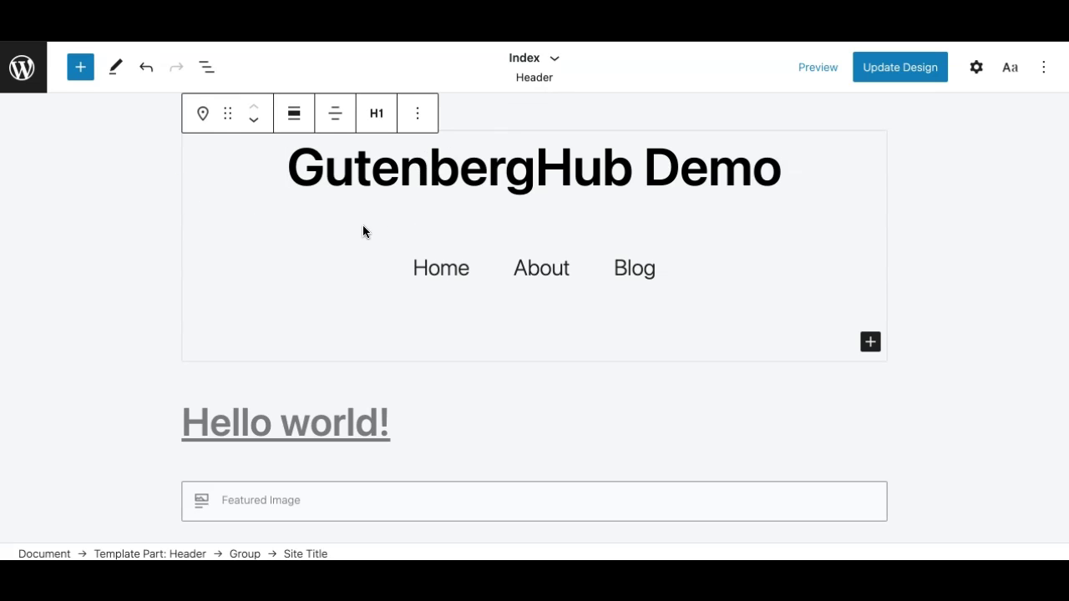
pyautogui.click(149, 553)
pyautogui.click(72, 234)
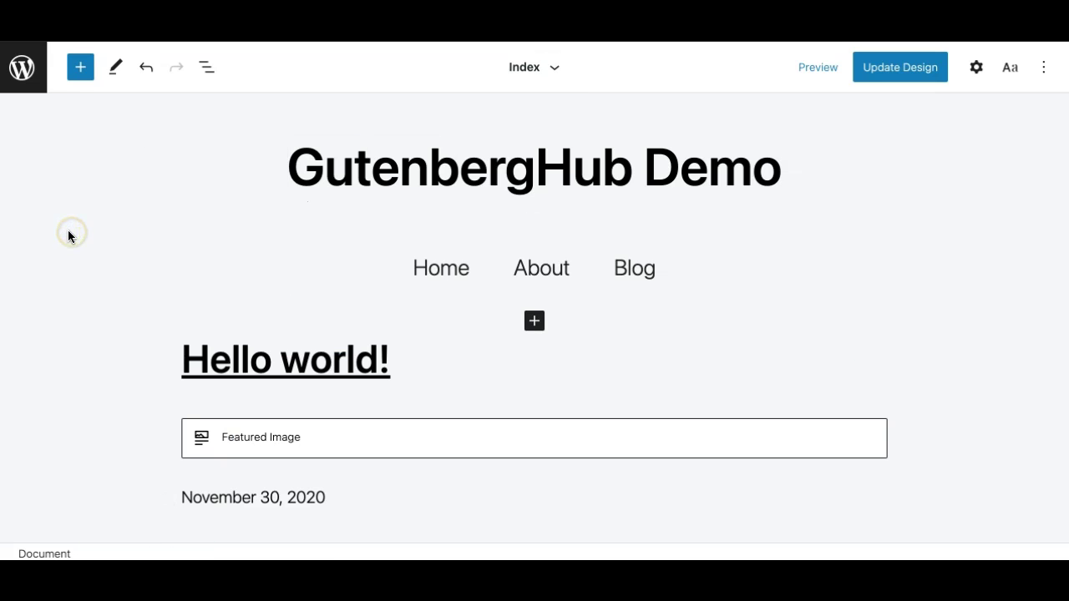
# - Locate the Header template part through the List View outline, then close the outline
pyautogui.click(206, 70)
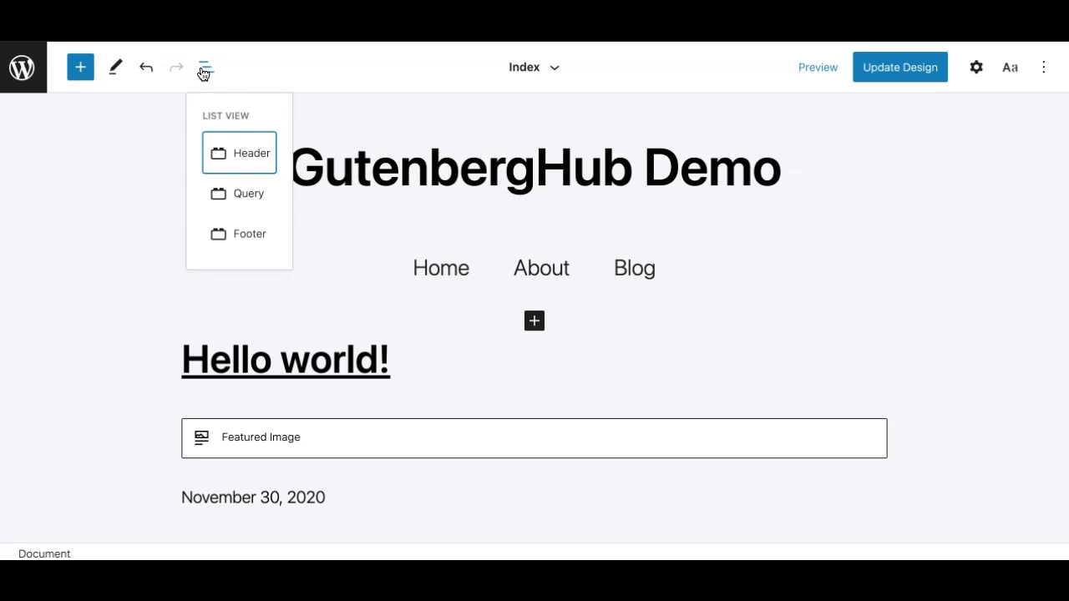
pyautogui.click(259, 162)
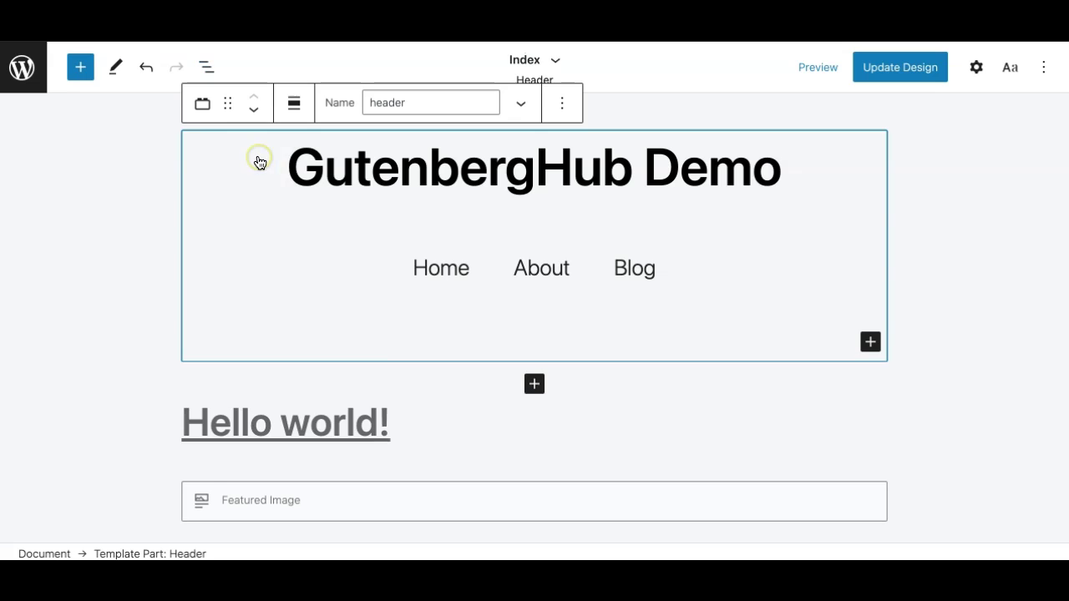
pyautogui.click(207, 66)
pyautogui.click(114, 218)
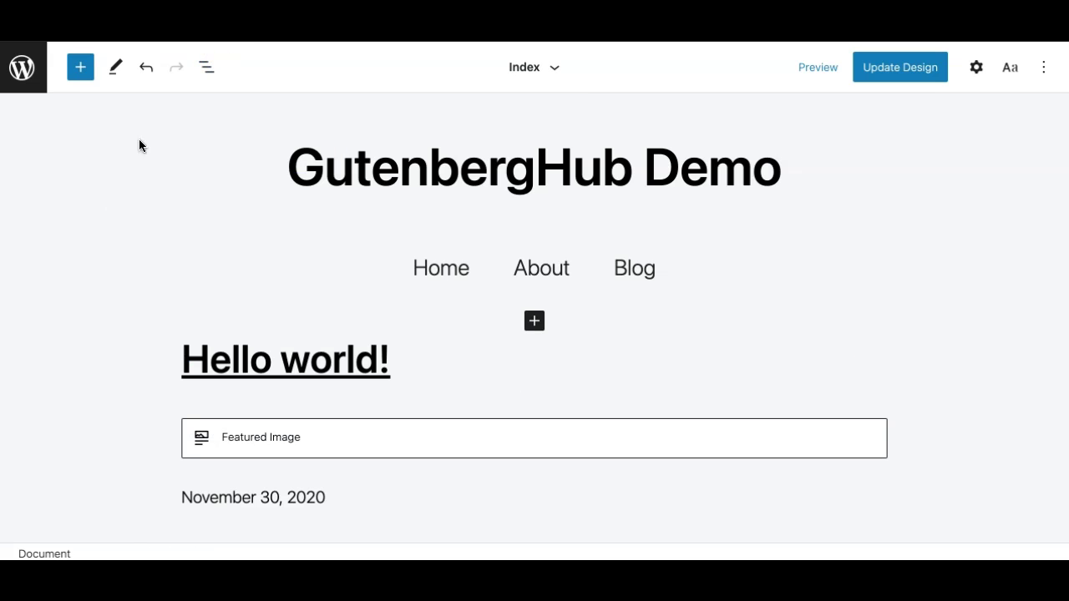
pyautogui.click(205, 67)
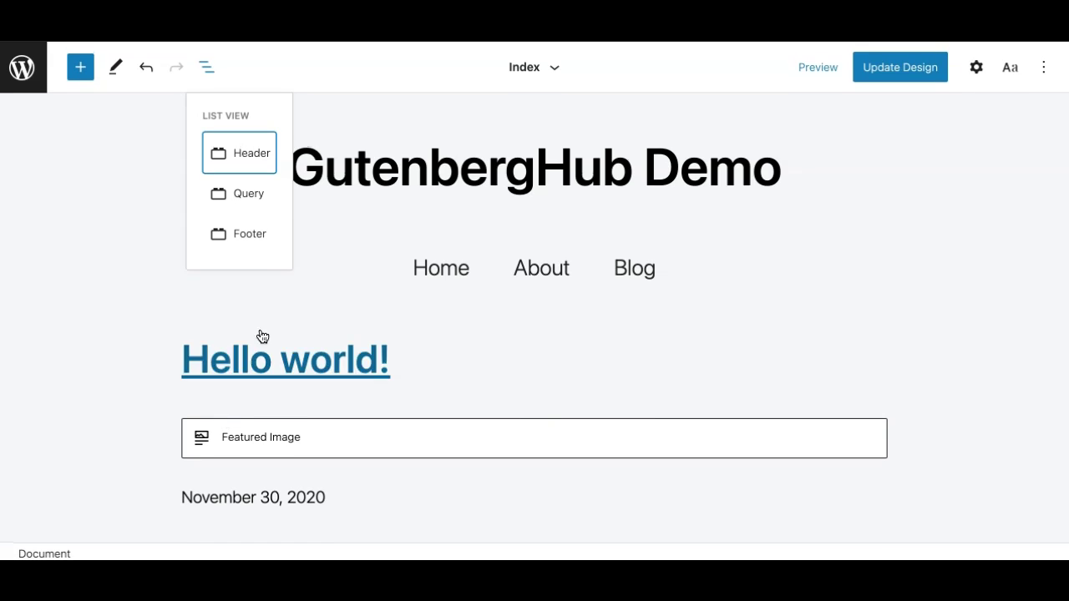
pyautogui.scroll(-10, 358, 489)
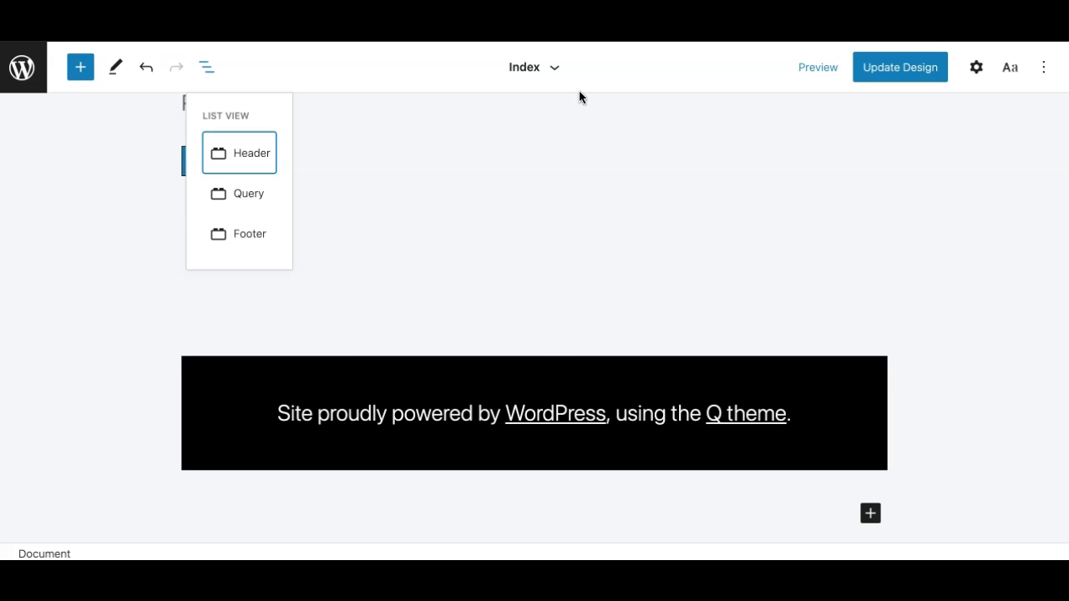
pyautogui.click(611, 62)
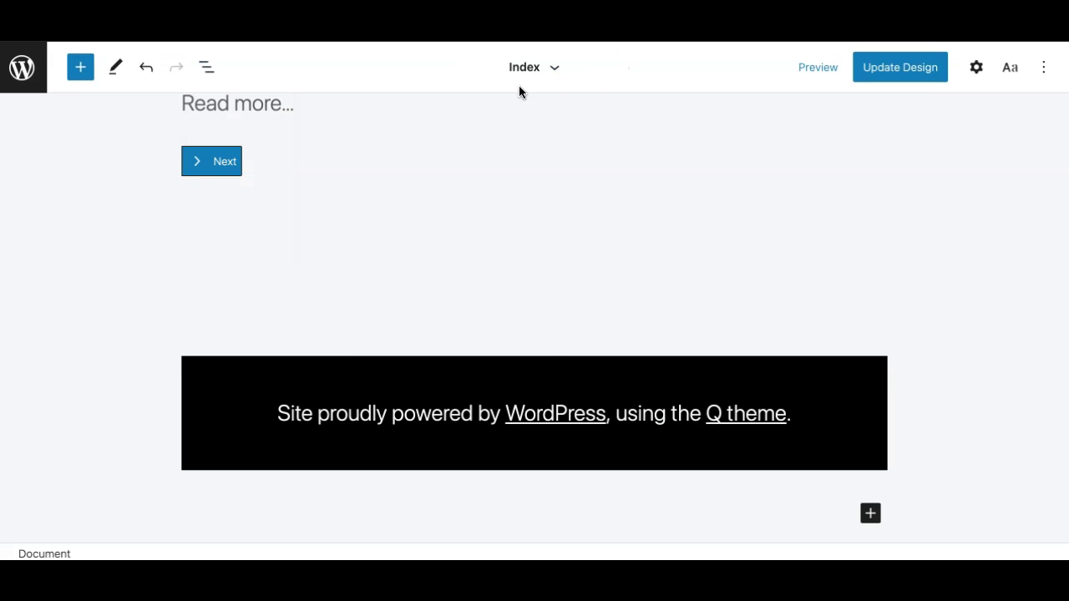
# - Preview the Index template's details dropdown, then close it again
pyautogui.click(555, 71)
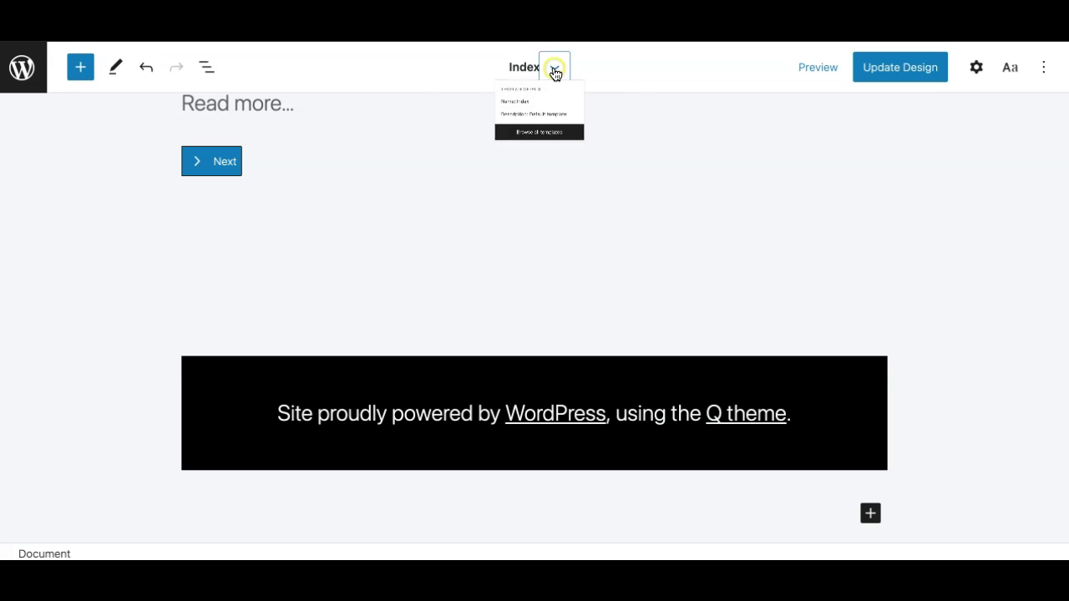
pyautogui.click(456, 70)
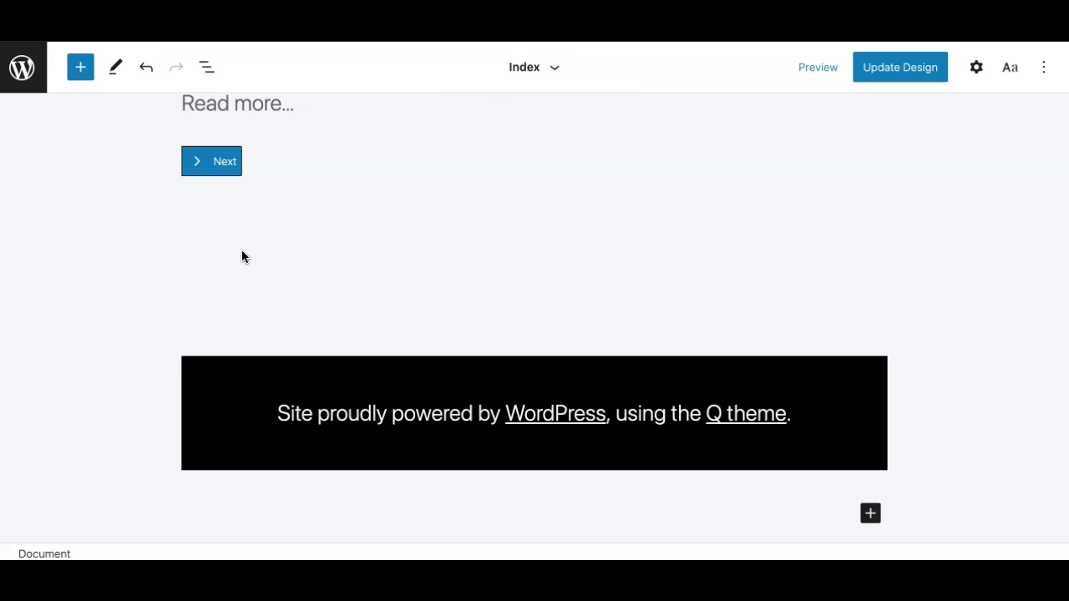
pyautogui.scroll(10, 240, 260)
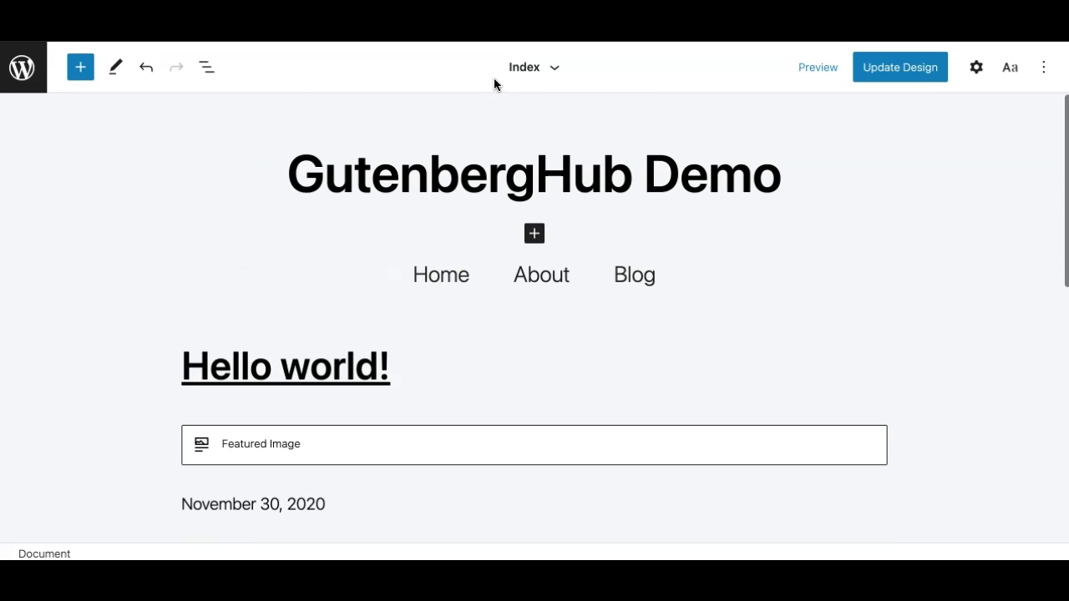
pyautogui.click(556, 70)
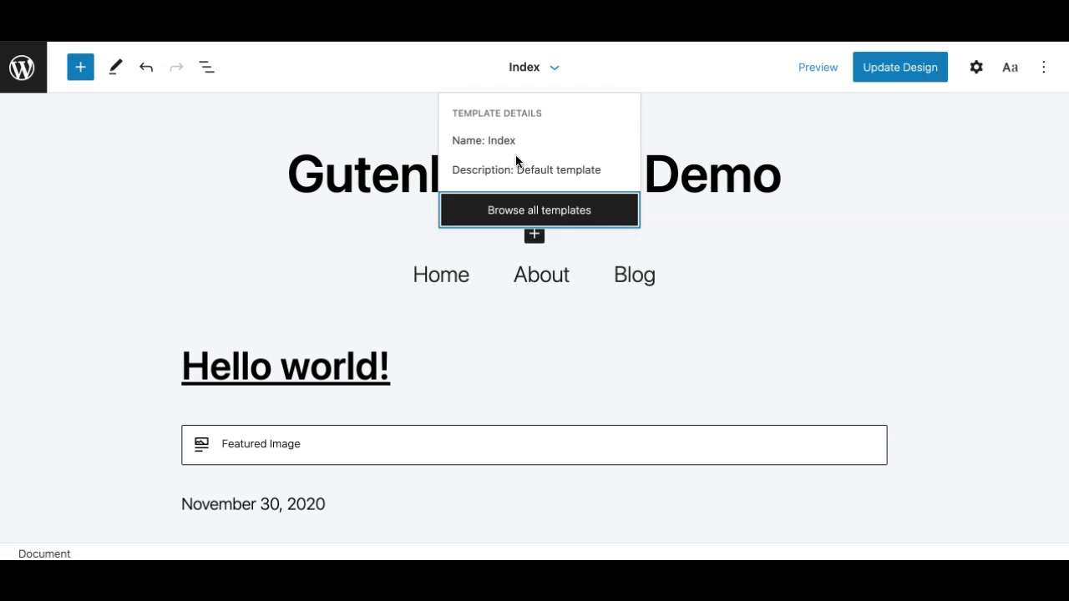
pyautogui.click(360, 76)
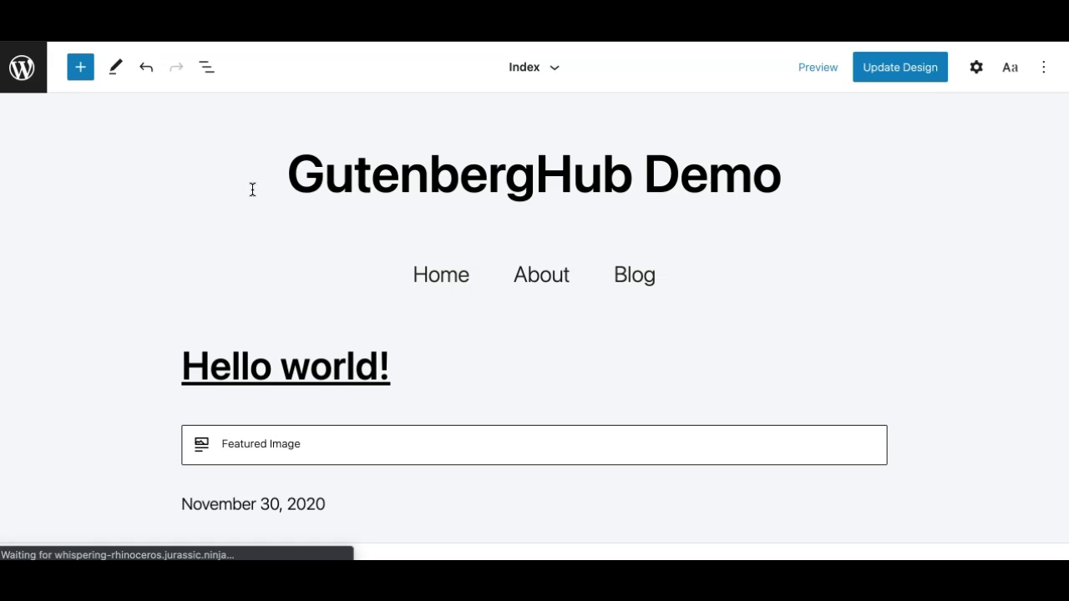
# - Clear the header selection and open the site editor's navigation sidebar
pyautogui.click(197, 189)
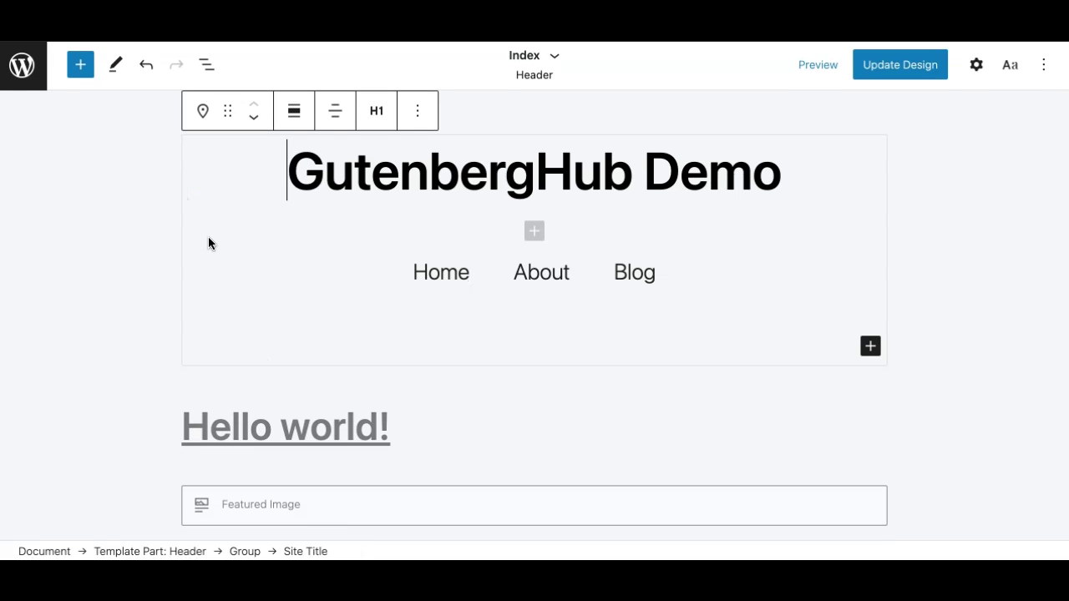
pyautogui.scroll(-10, 250, 496)
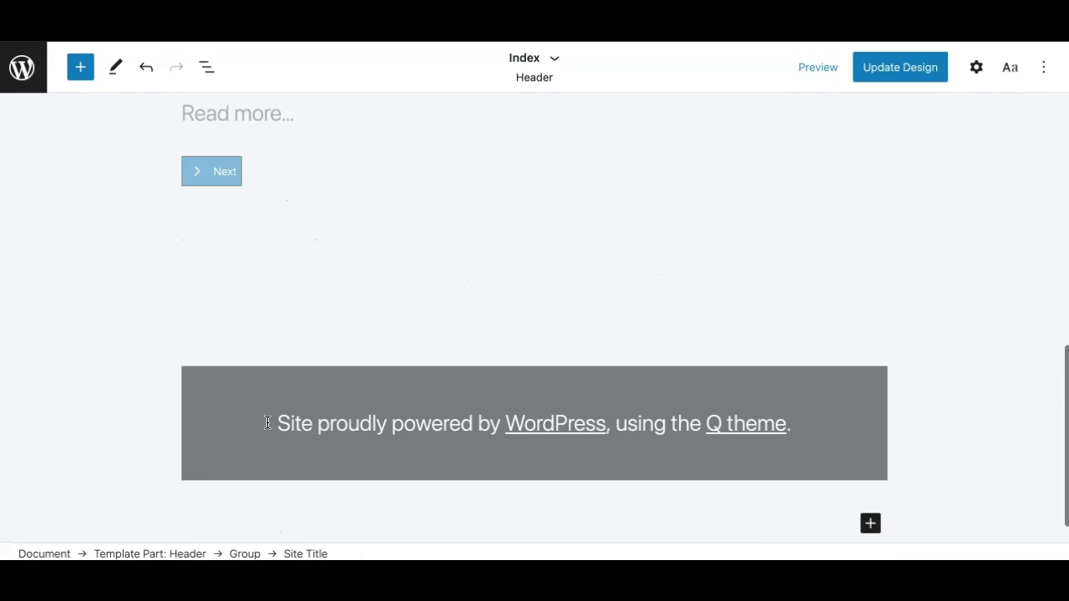
pyautogui.click(156, 268)
pyautogui.click(22, 67)
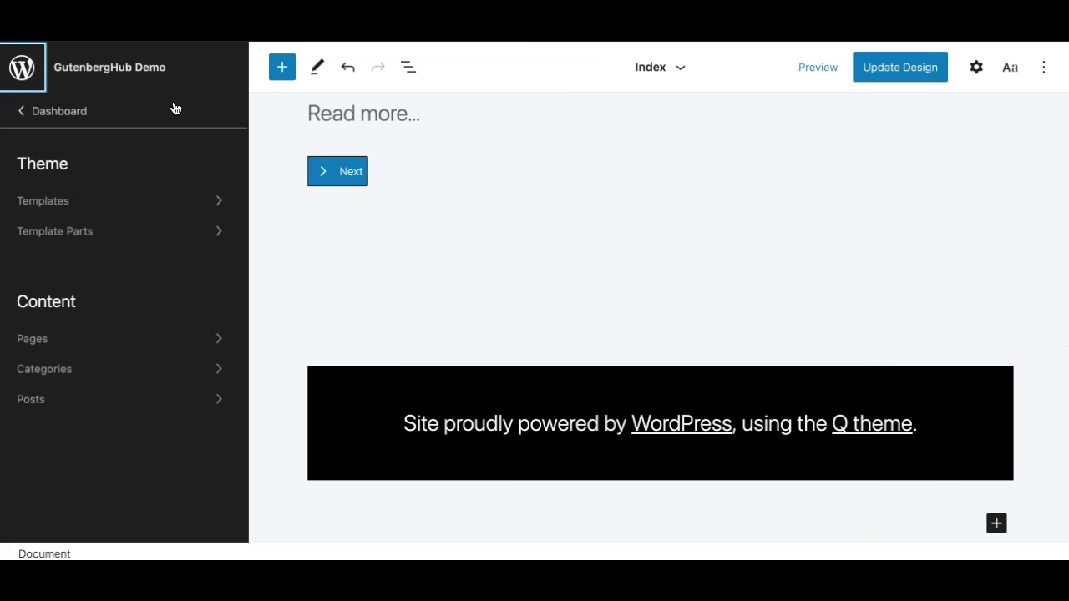
# - Open Templates in the navigation sidebar, browse All templates, and return to the Templates list
pyautogui.click(31, 73)
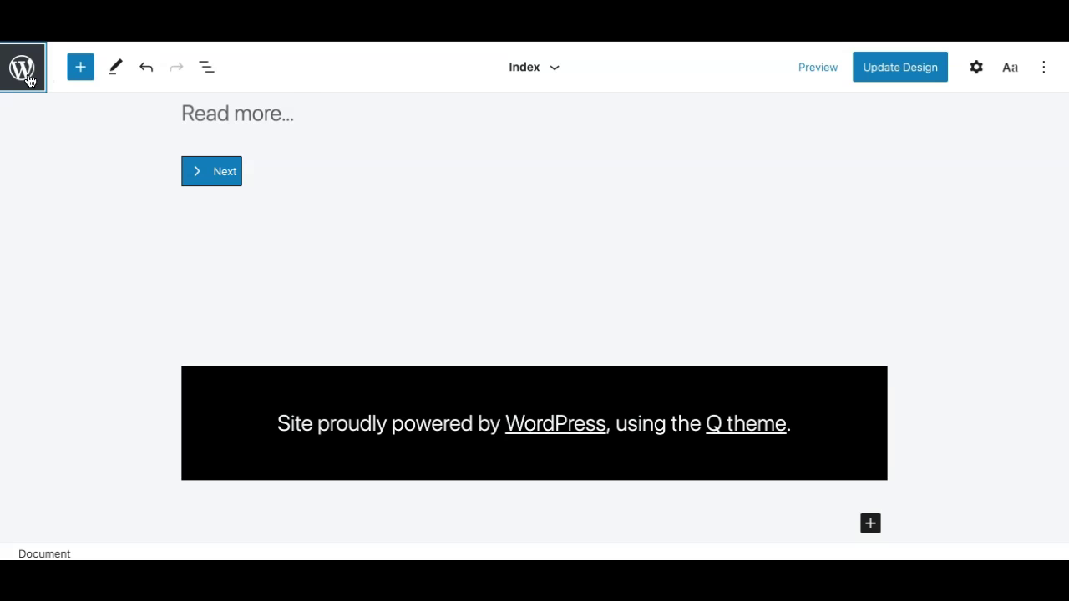
pyautogui.click(27, 78)
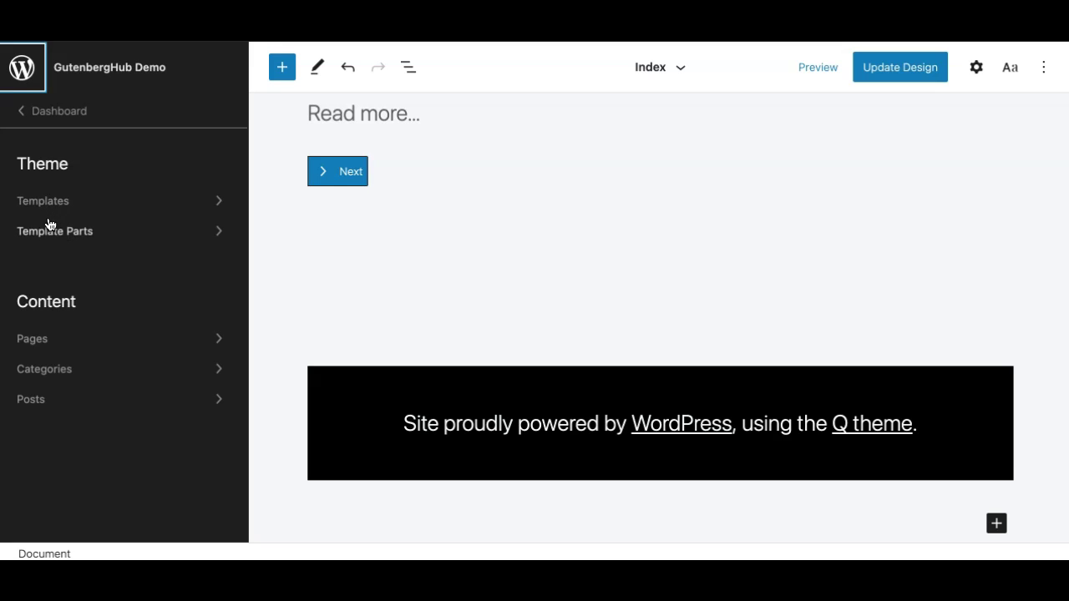
pyautogui.click(81, 207)
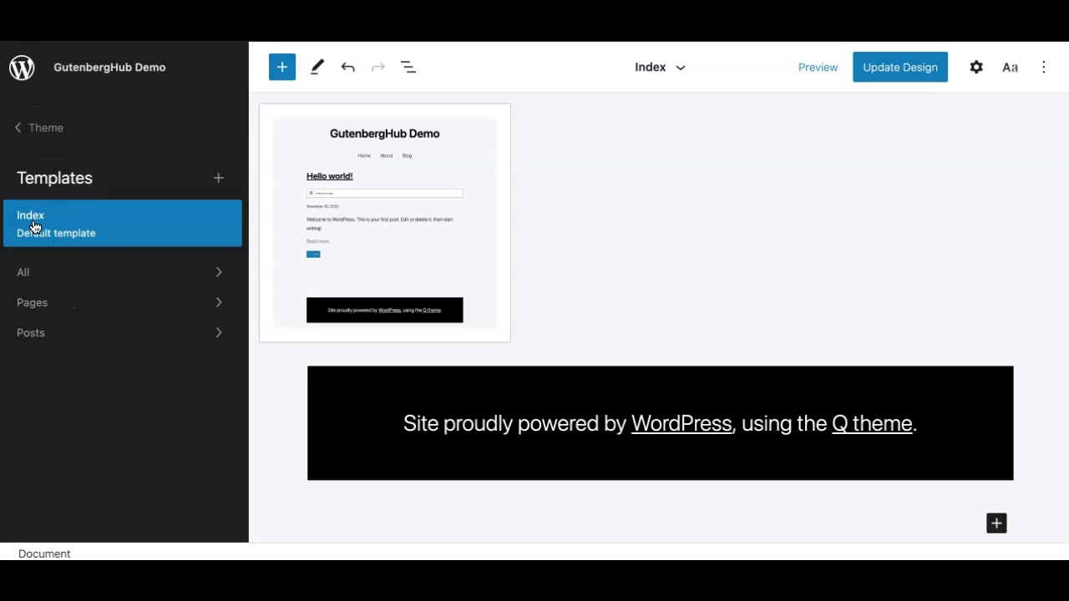
pyautogui.moveTo(147, 237)
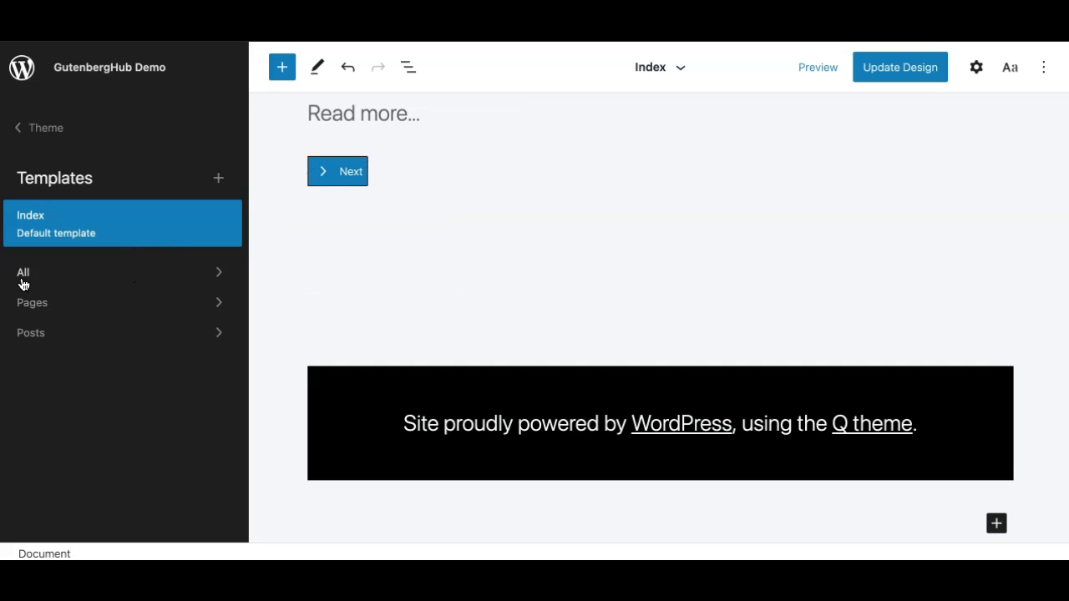
pyautogui.click(63, 278)
pyautogui.moveTo(60, 289)
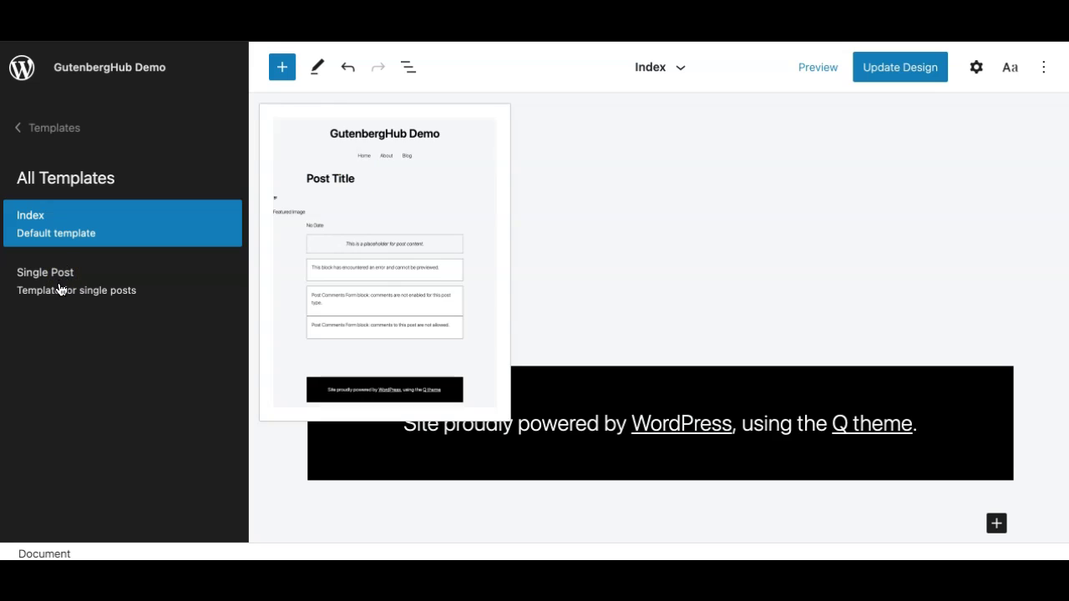
pyautogui.click(55, 129)
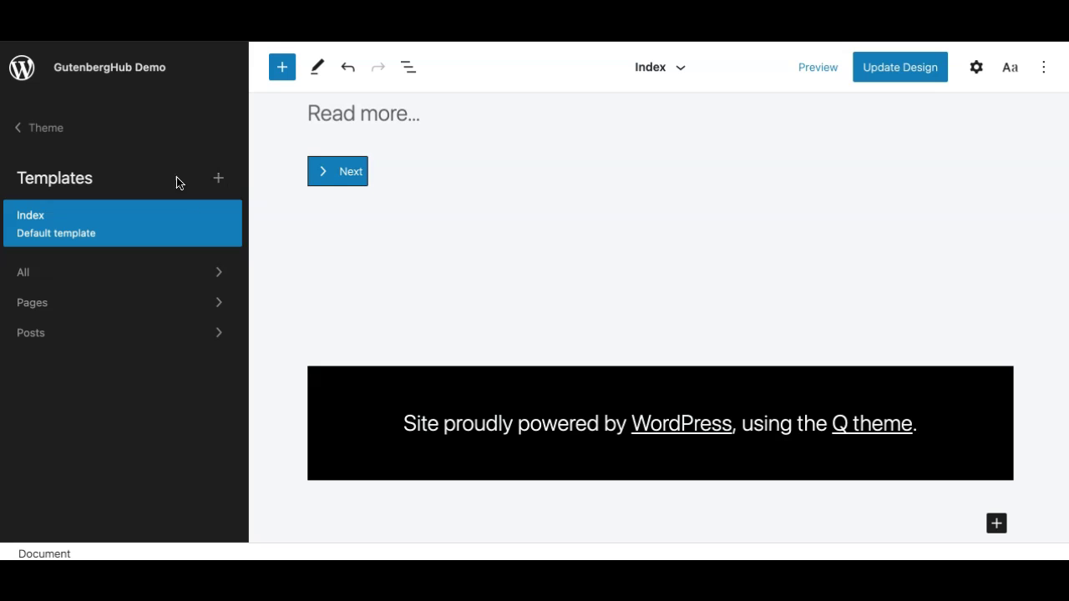
# - Review the Add Template options without adding one, then go back to the Theme level
pyautogui.click(218, 181)
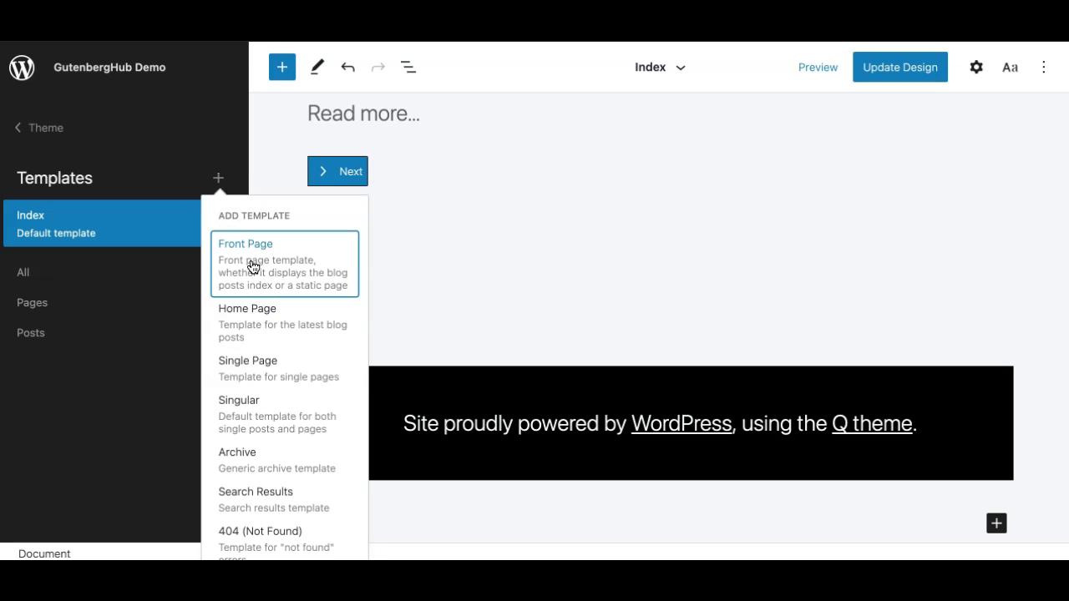
pyautogui.scroll(-1, 264, 318)
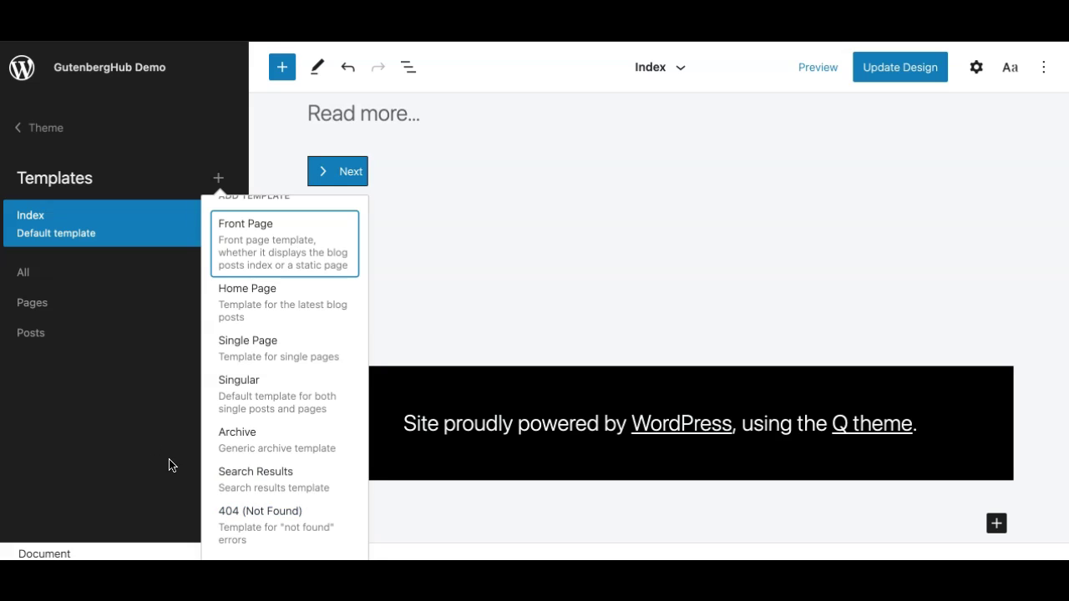
pyautogui.click(140, 428)
pyautogui.click(43, 130)
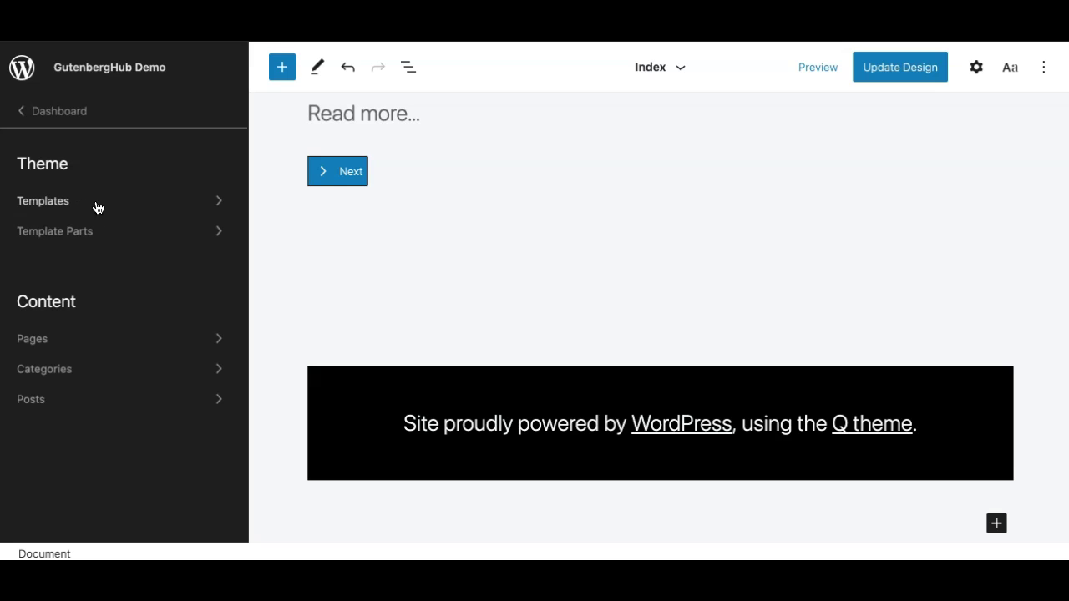
# - Open Template Parts and preview the header and footer parts
pyautogui.click(78, 234)
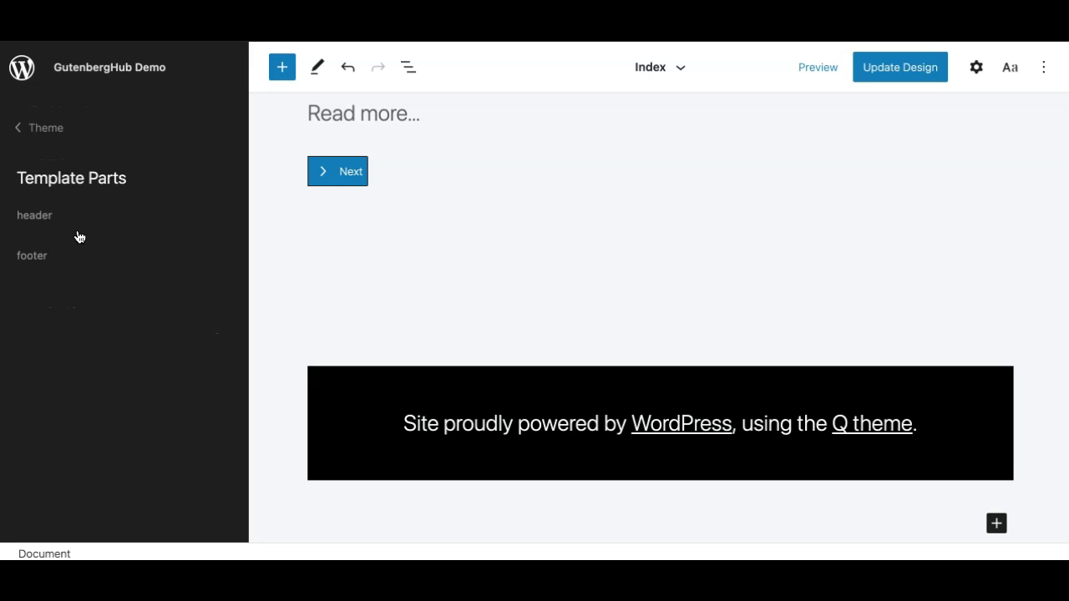
pyautogui.moveTo(62, 238)
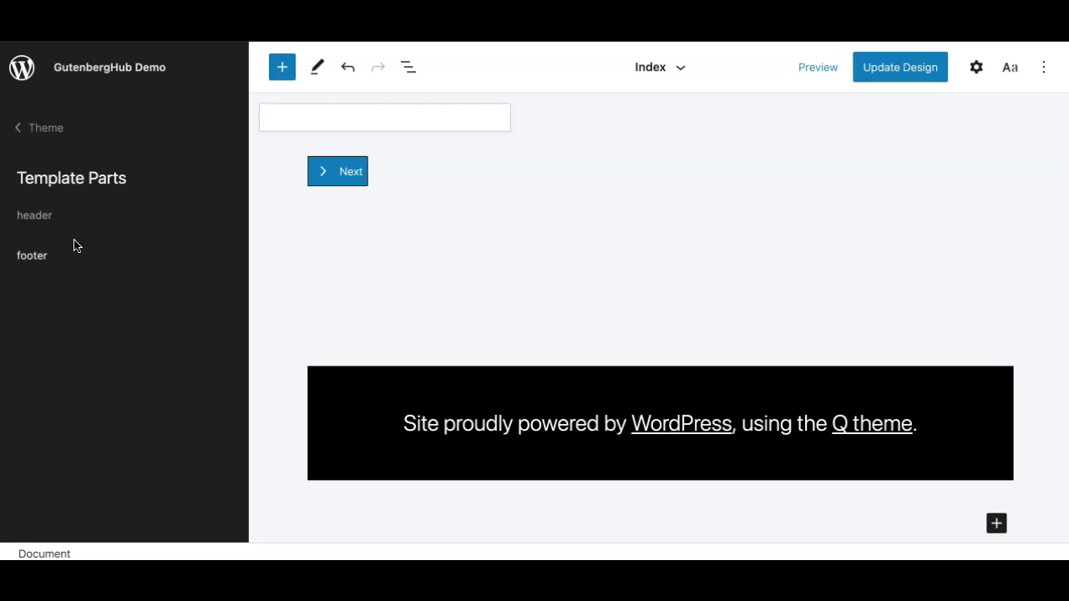
pyautogui.moveTo(69, 259)
pyautogui.scroll(2, 565, 172)
pyautogui.scroll(8, 543, 167)
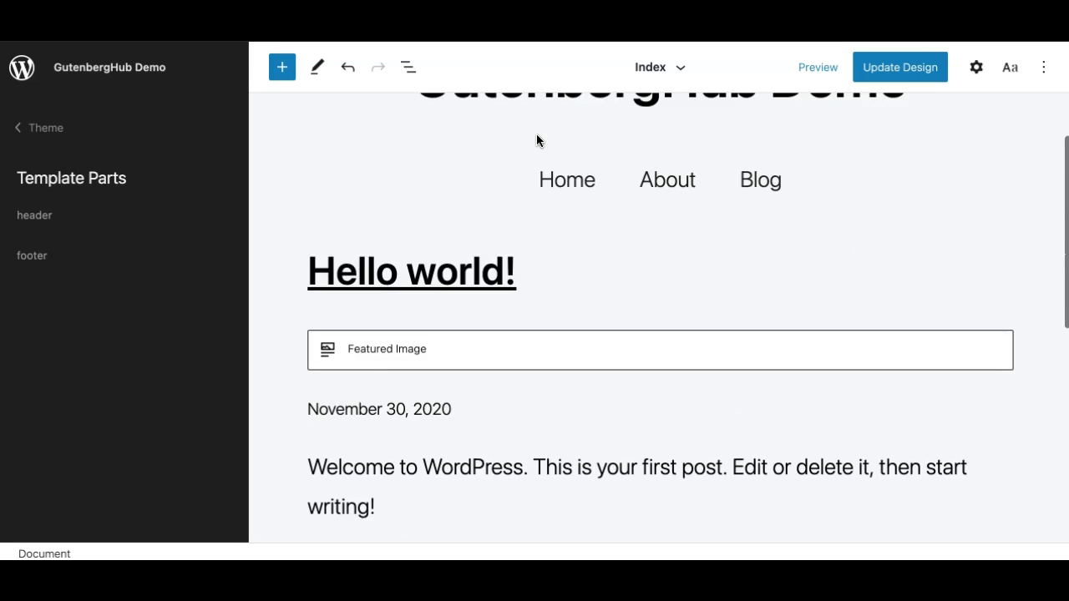
pyautogui.moveTo(221, 208)
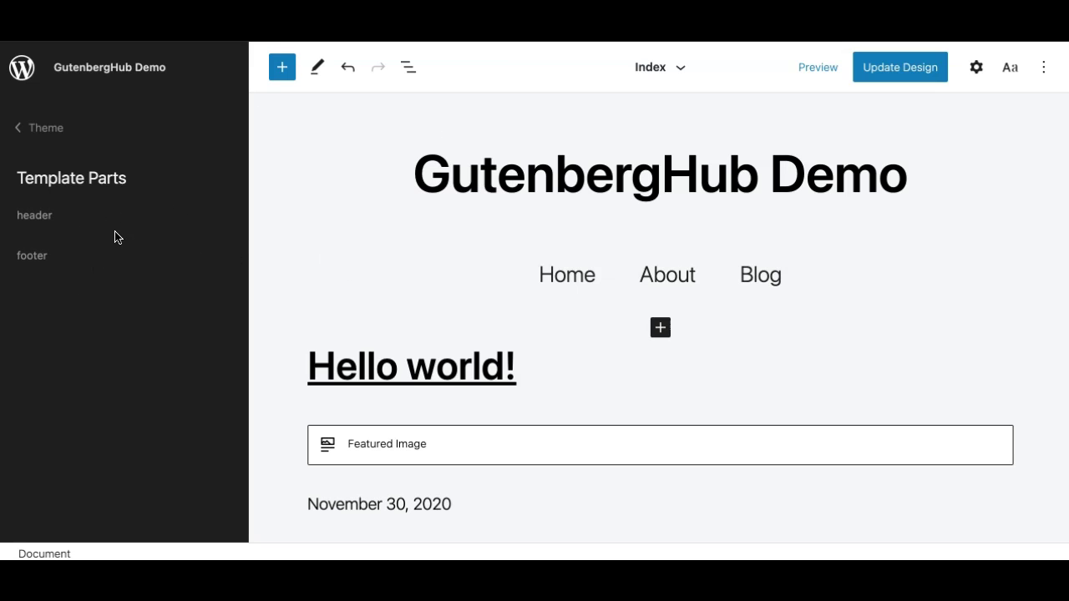
# - Close the navigation sidebar and scroll through the live site's home page
pyautogui.click(23, 70)
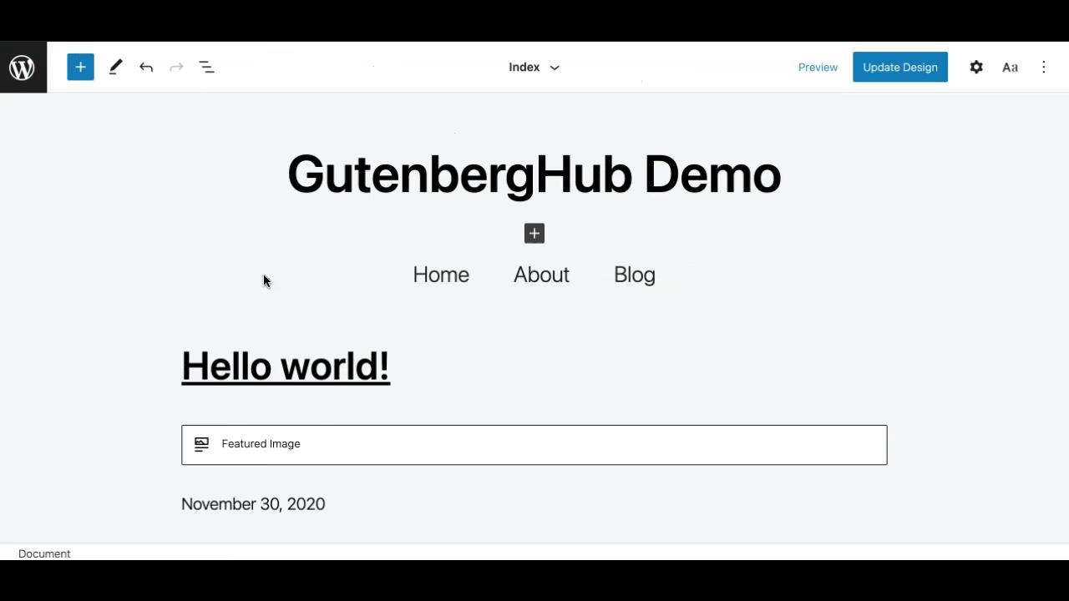
pyautogui.scroll(-6, 265, 301)
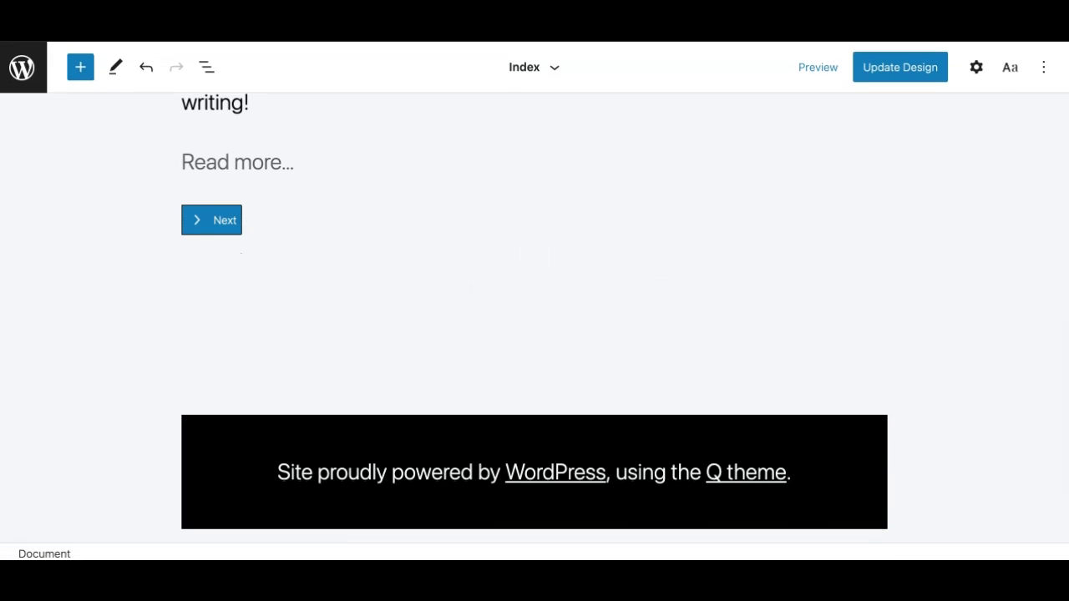
pyautogui.scroll(-5, 368, 286)
pyautogui.scroll(5, 367, 287)
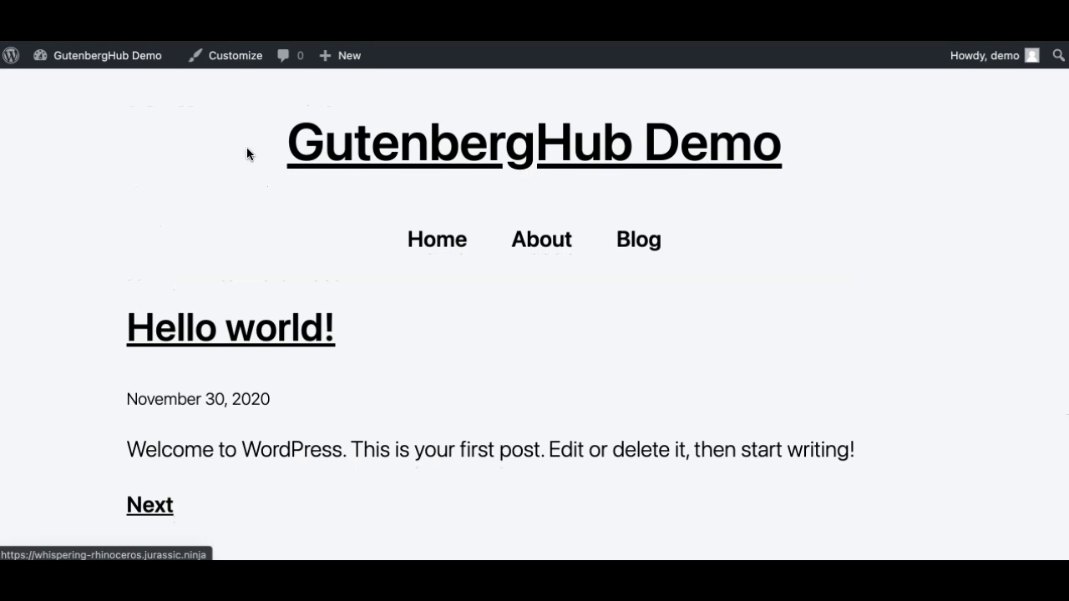
pyautogui.click(355, 171)
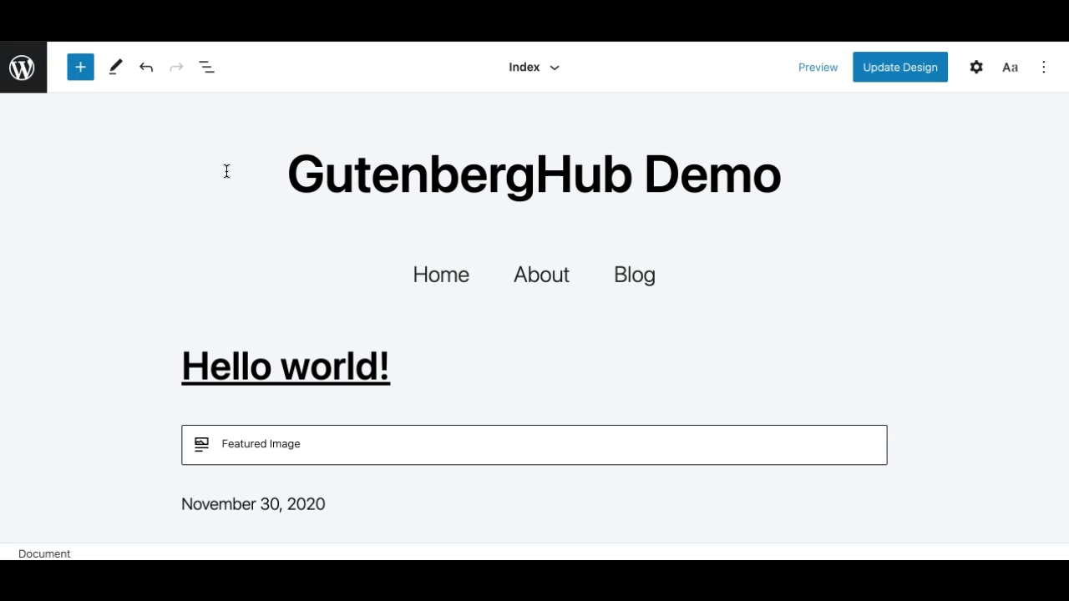
# - Select the header's site title and its parent Group holding the title and navigation
pyautogui.click(226, 171)
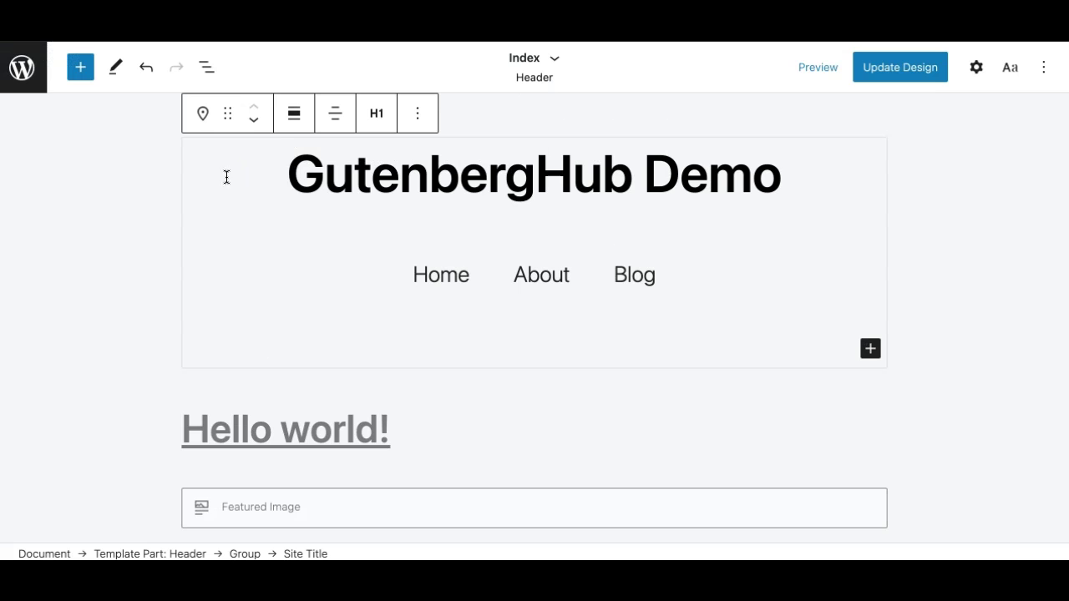
pyautogui.click(198, 182)
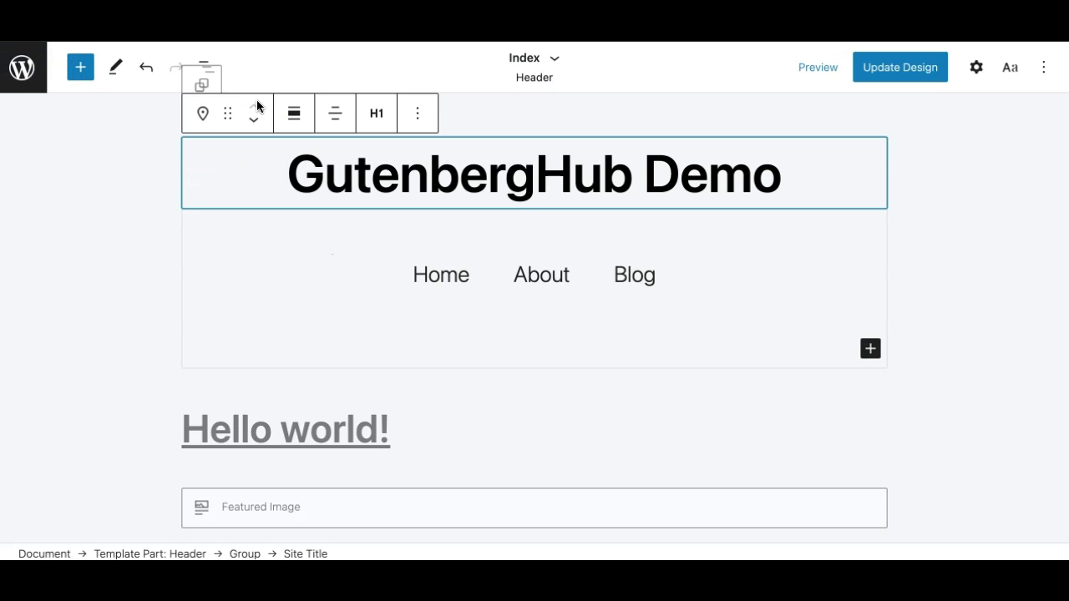
pyautogui.click(214, 67)
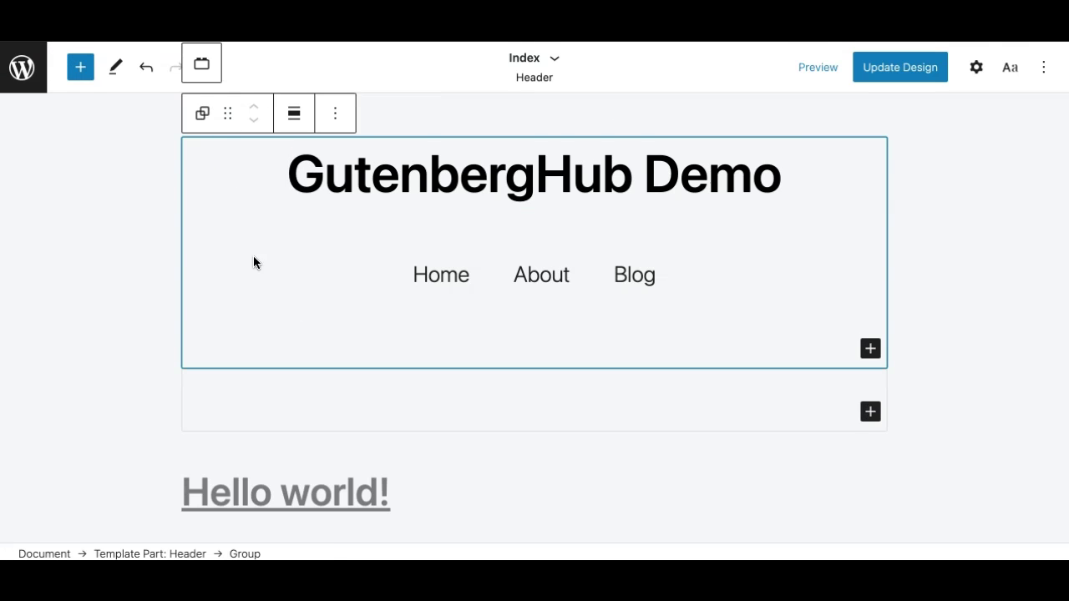
pyautogui.click(162, 225)
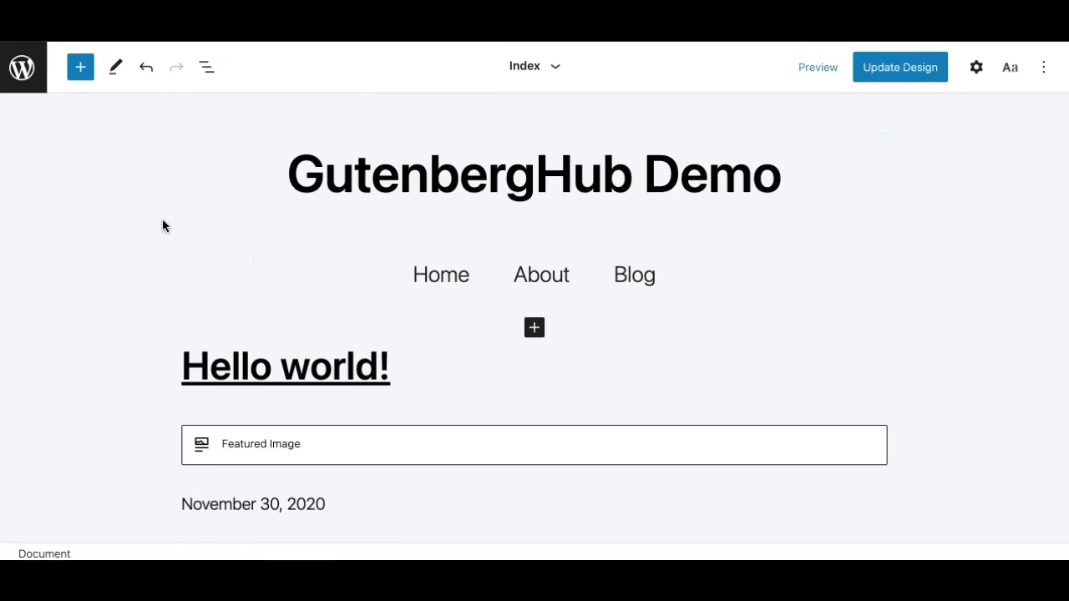
pyautogui.scroll(-3, 305, 242)
pyautogui.scroll(5, 301, 249)
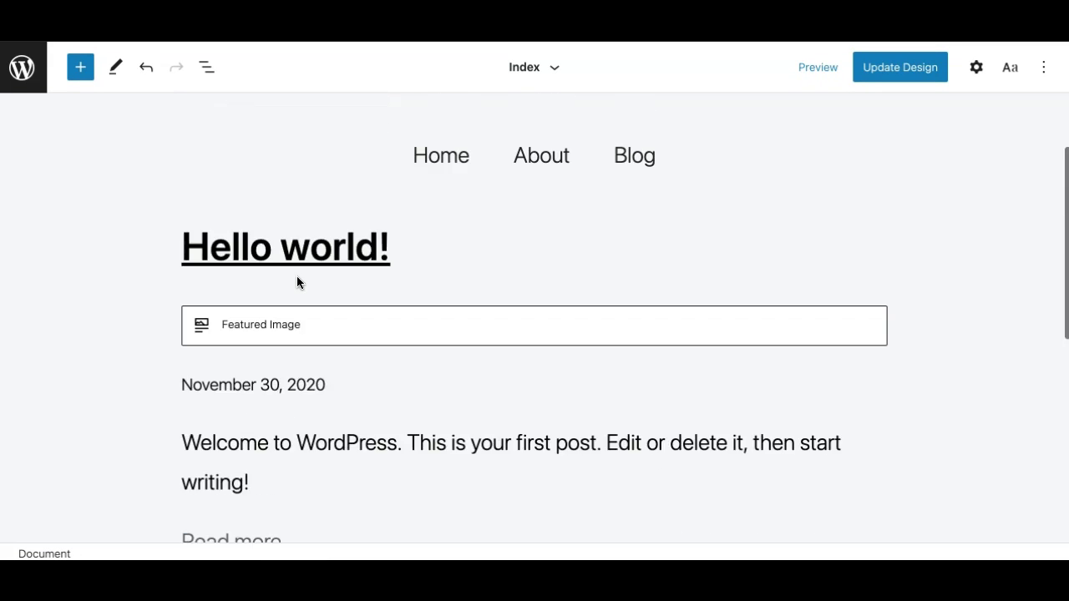
pyautogui.click(326, 176)
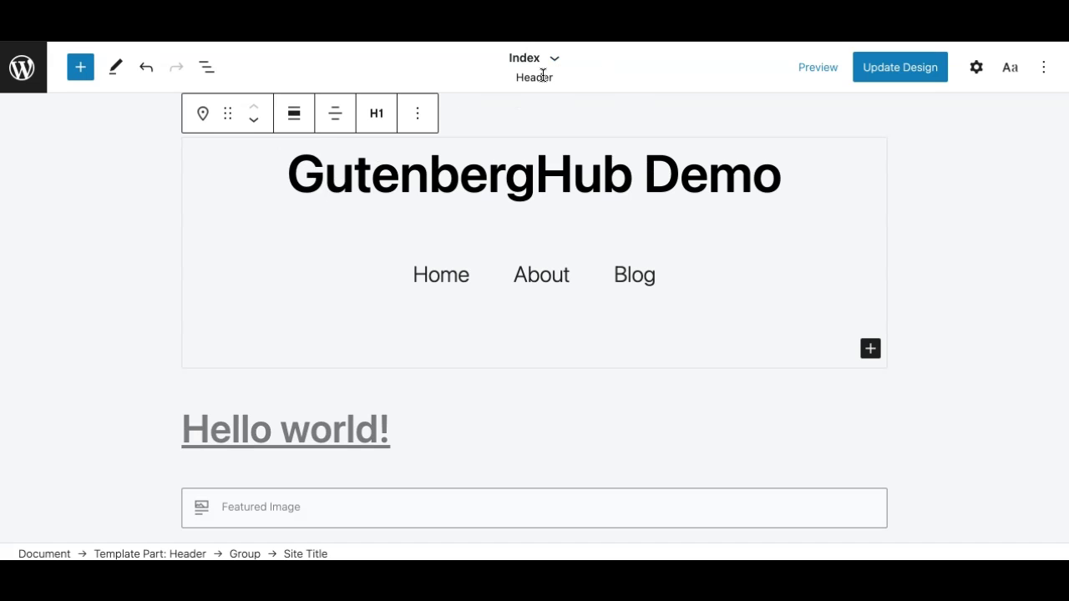
pyautogui.scroll(-5, 521, 253)
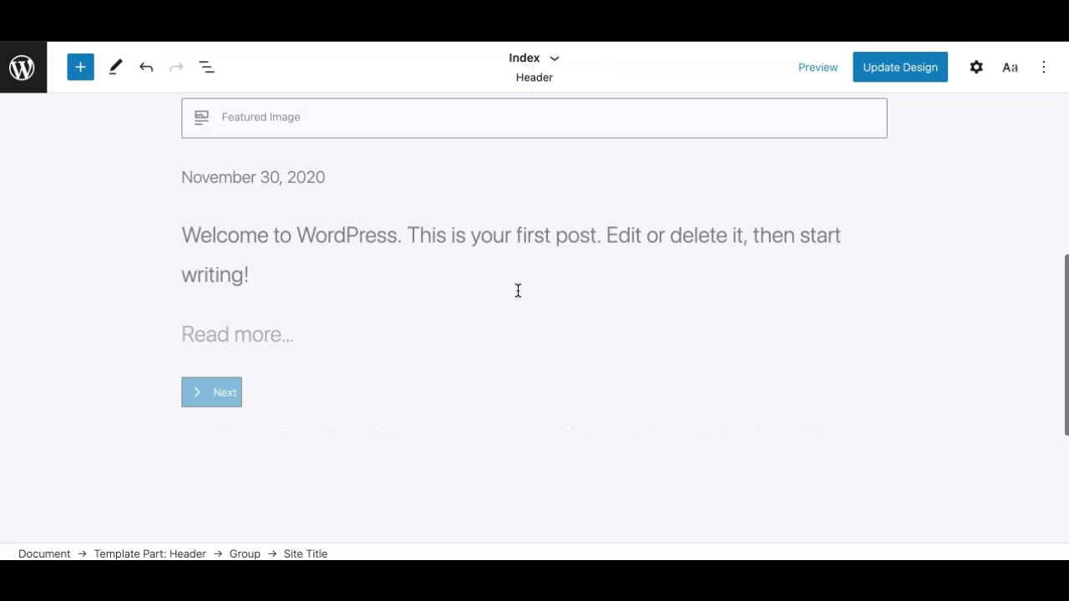
# - Select the post excerpt and footer Group, and open the block settings panel
pyautogui.click(431, 240)
pyautogui.scroll(-2, 442, 301)
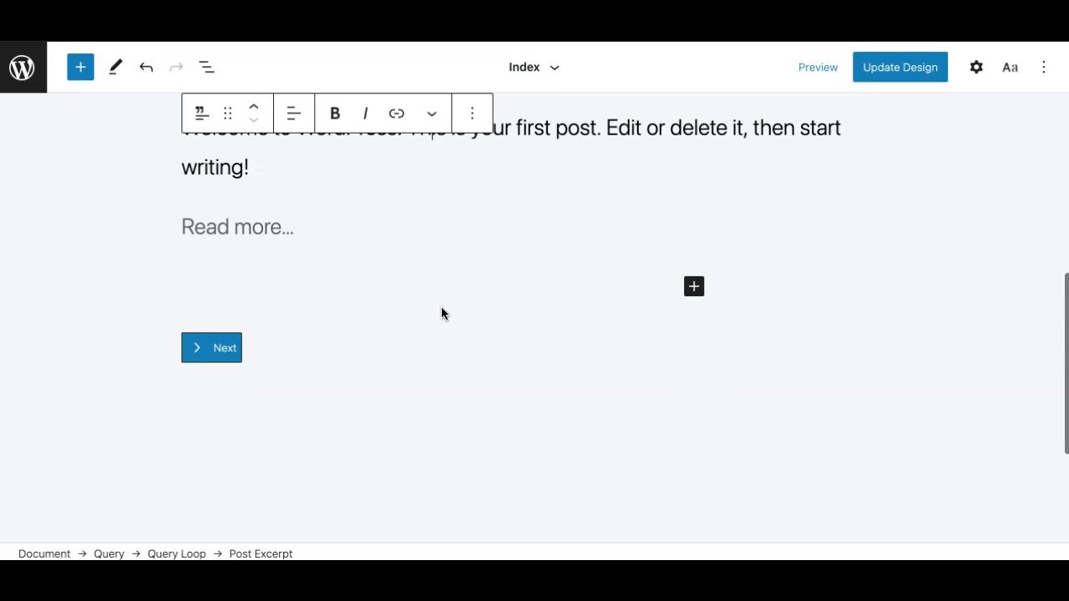
pyautogui.scroll(-3, 510, 281)
pyautogui.click(378, 365)
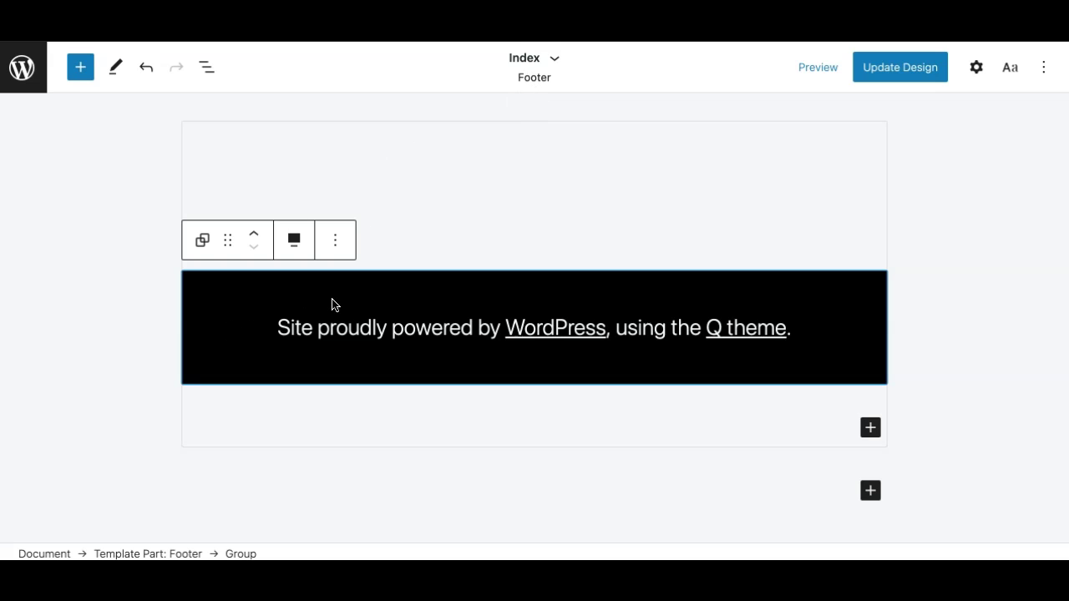
pyautogui.scroll(5, 332, 304)
pyautogui.click(976, 67)
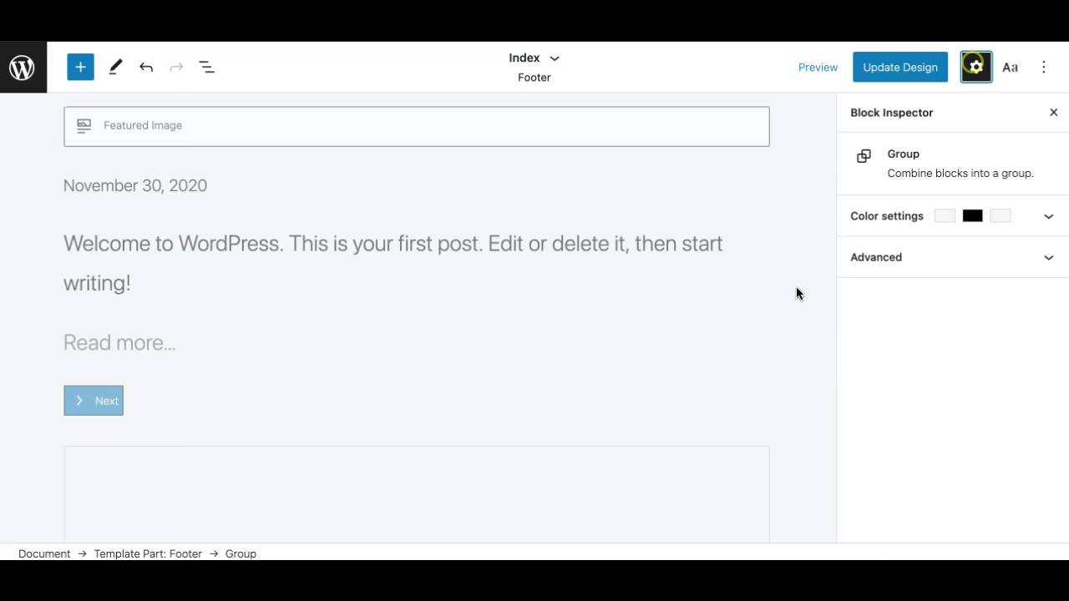
pyautogui.scroll(4, 447, 228)
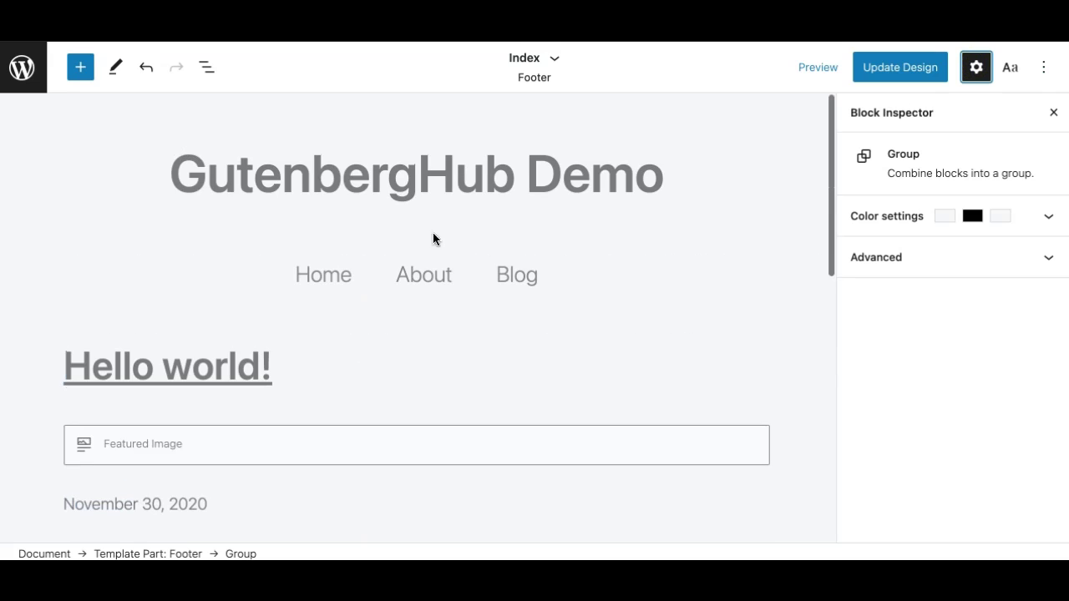
pyautogui.click(133, 158)
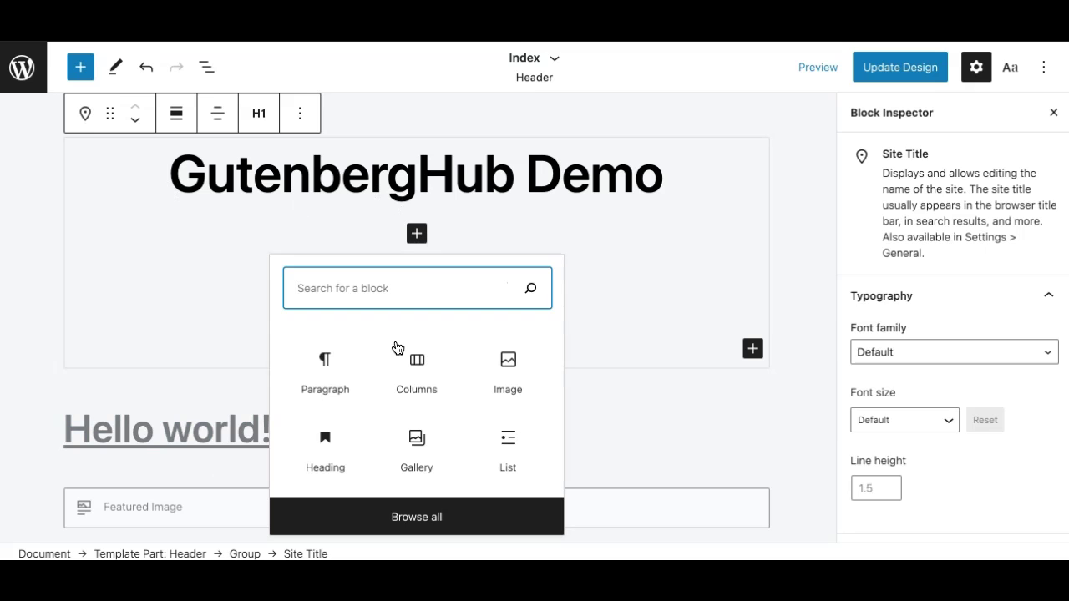
# - Insert a 30/70 Columns block into the header group beneath the site title
pyautogui.click(417, 357)
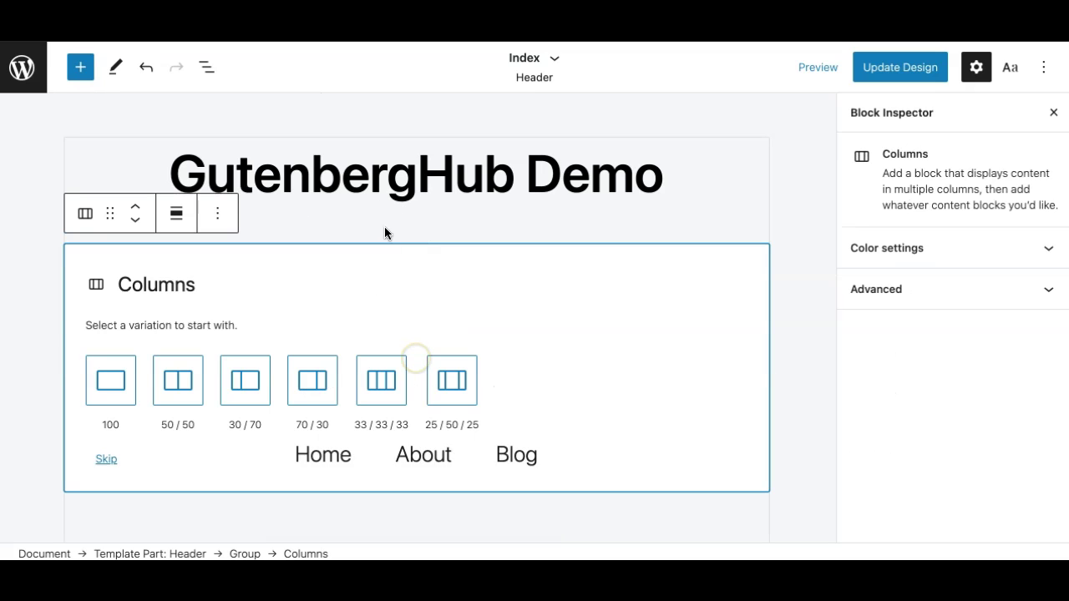
pyautogui.click(251, 393)
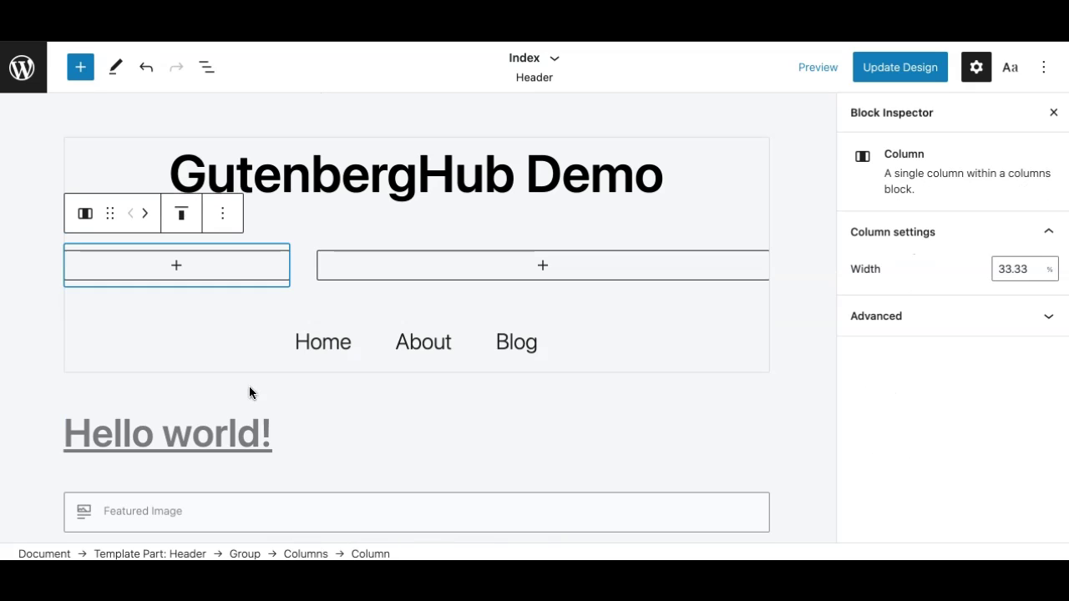
pyautogui.click(312, 171)
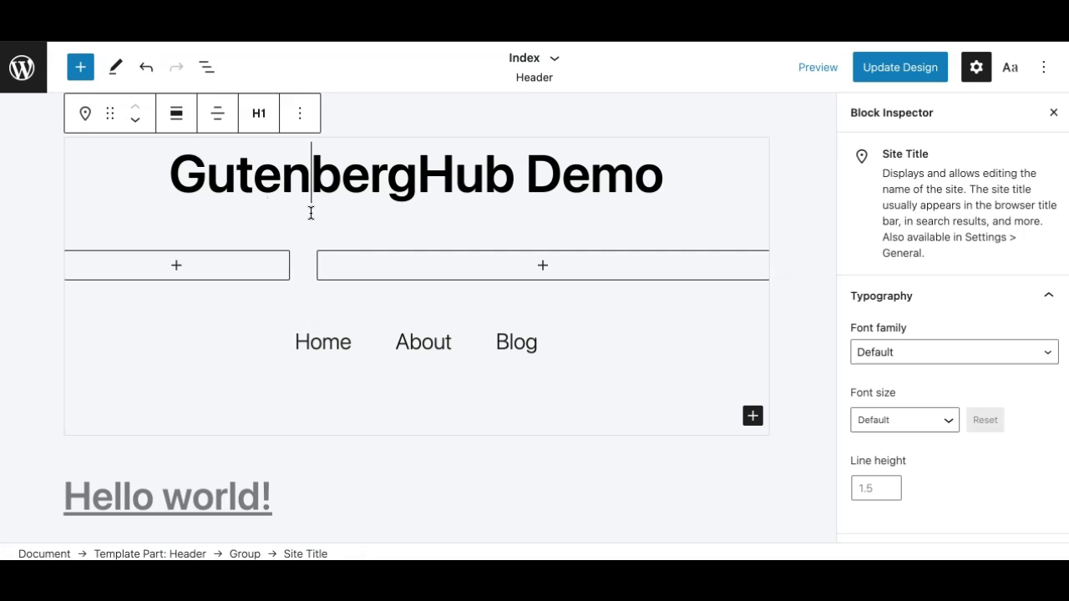
# - Delete 'Demo' so the site title reads 'GutenbergHub'
pyautogui.press('Escape')
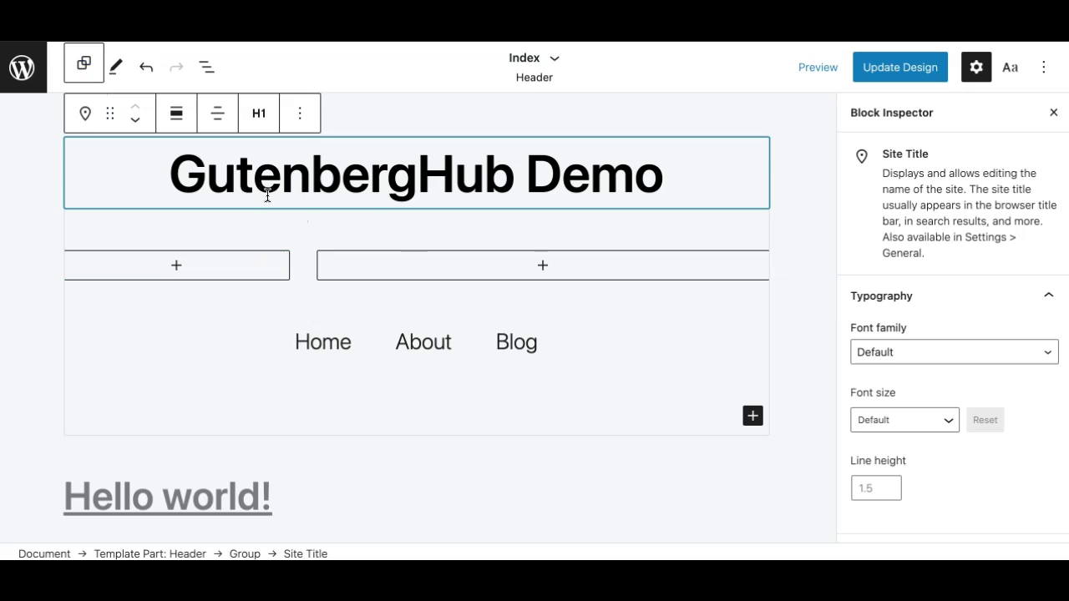
pyautogui.press('Return')
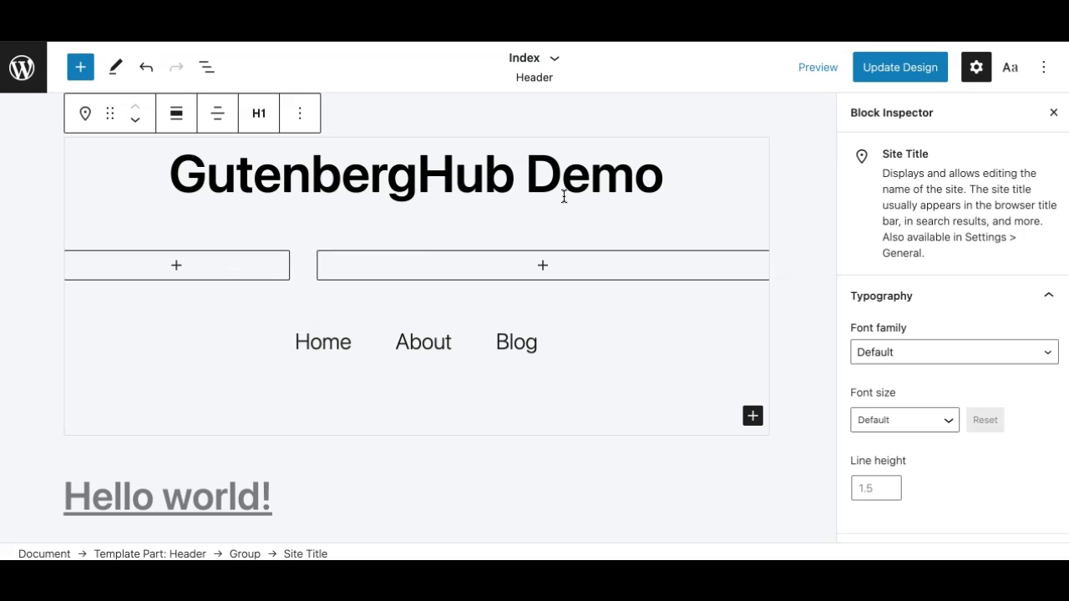
pyautogui.doubleClick(282, 191)
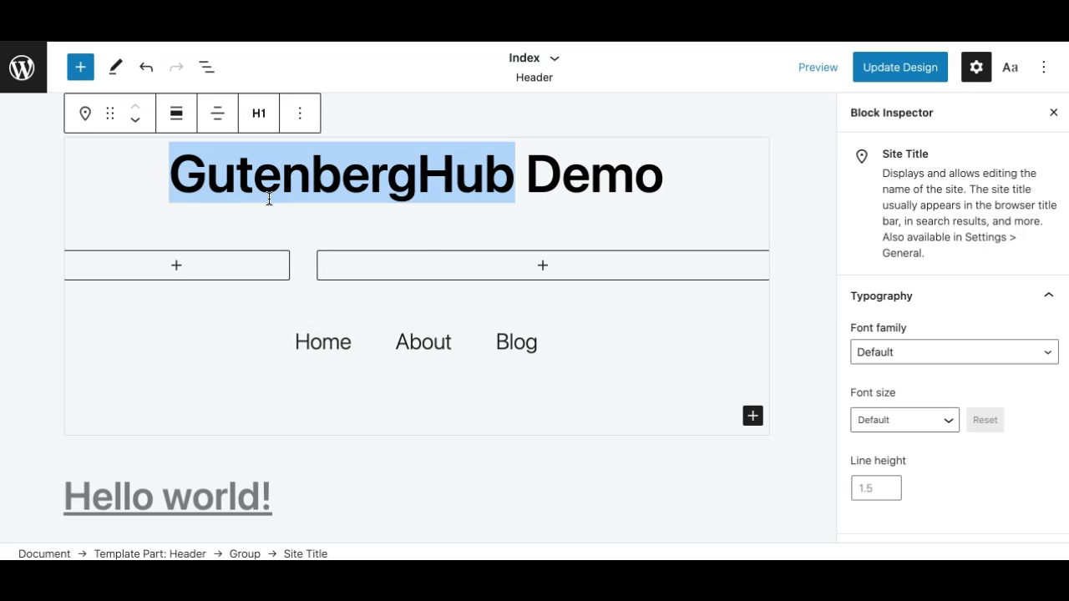
pyautogui.click(210, 211)
pyautogui.tripleClick(359, 178)
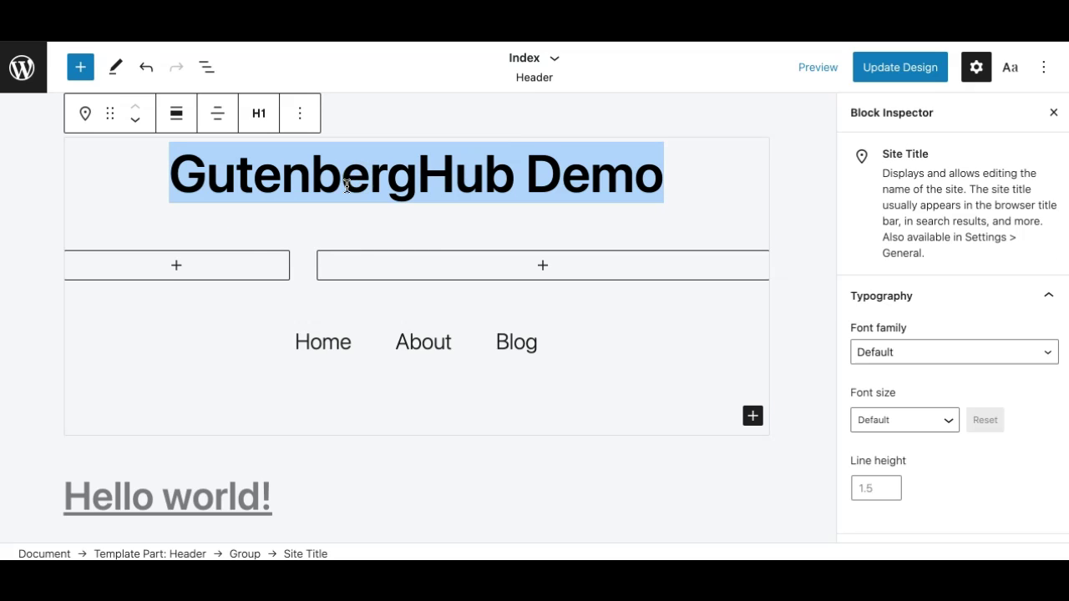
pyautogui.doubleClick(336, 187)
pyautogui.tripleClick(599, 190)
pyautogui.doubleClick(627, 180)
pyautogui.press('BackSpace')
pyautogui.press('BackSpace')
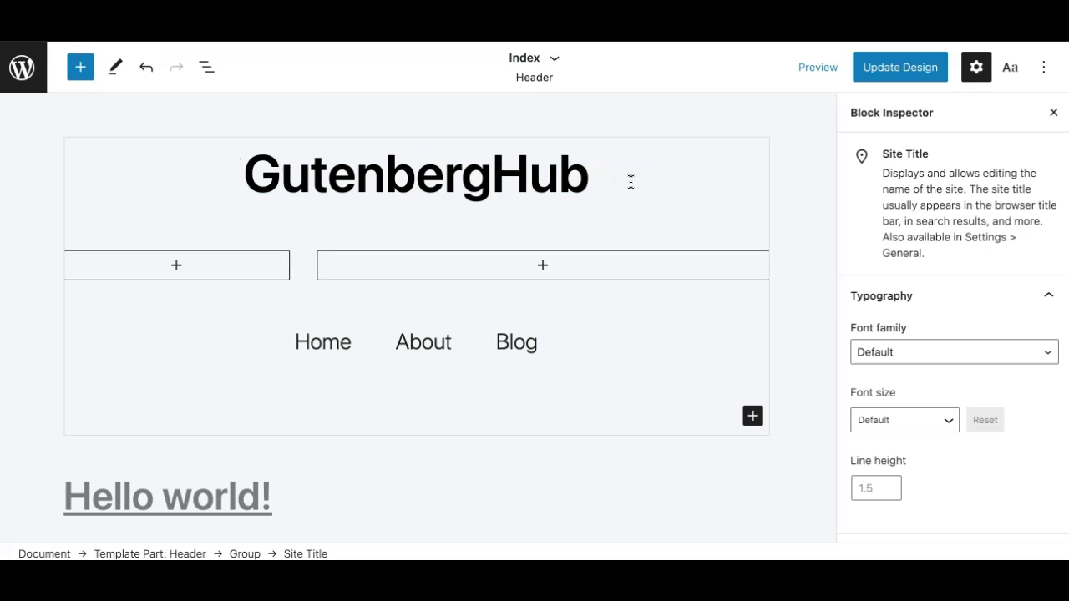
# - Set the site title's Typography font size to Normal
pyautogui.click(930, 359)
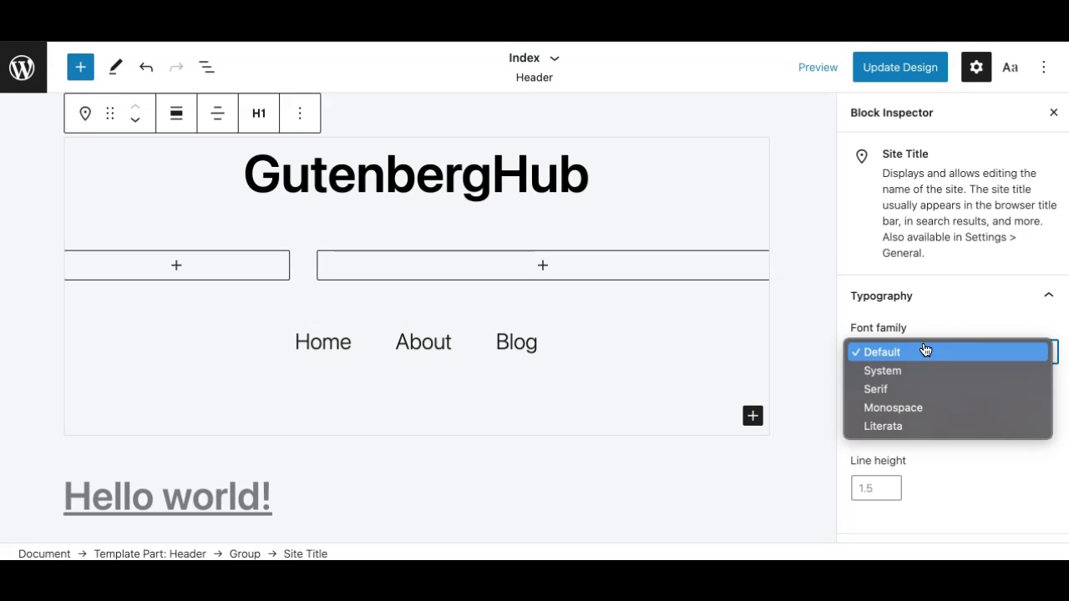
pyautogui.click(931, 312)
pyautogui.click(896, 414)
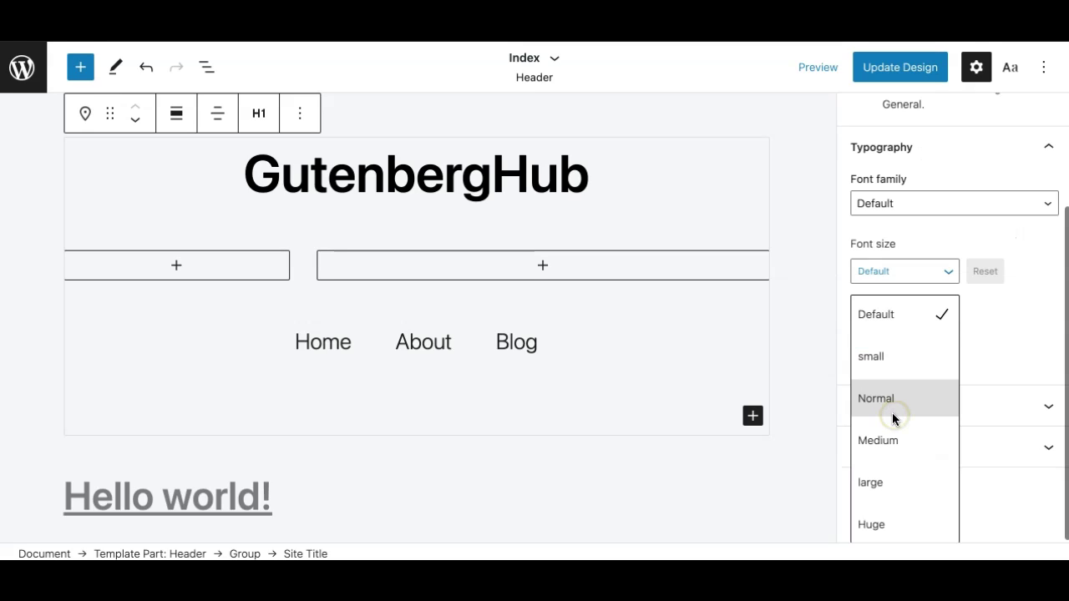
pyautogui.click(889, 399)
pyautogui.click(422, 142)
# - Move the Site Title into the header's left column, then select the Navigation block
pyautogui.moveTo(111, 114); pyautogui.dragTo(115, 139)
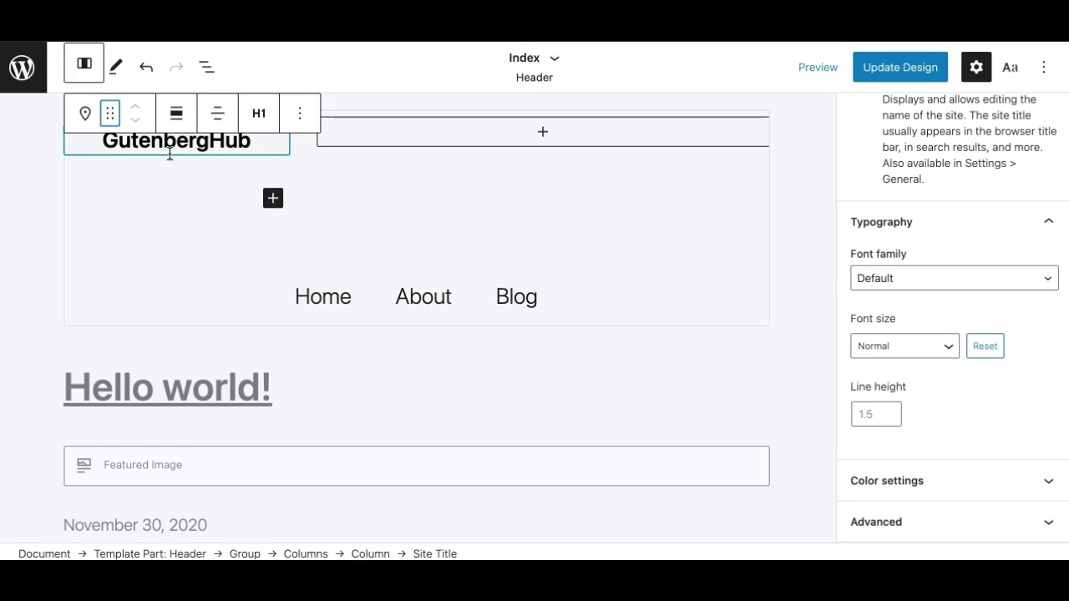
pyautogui.click(251, 306)
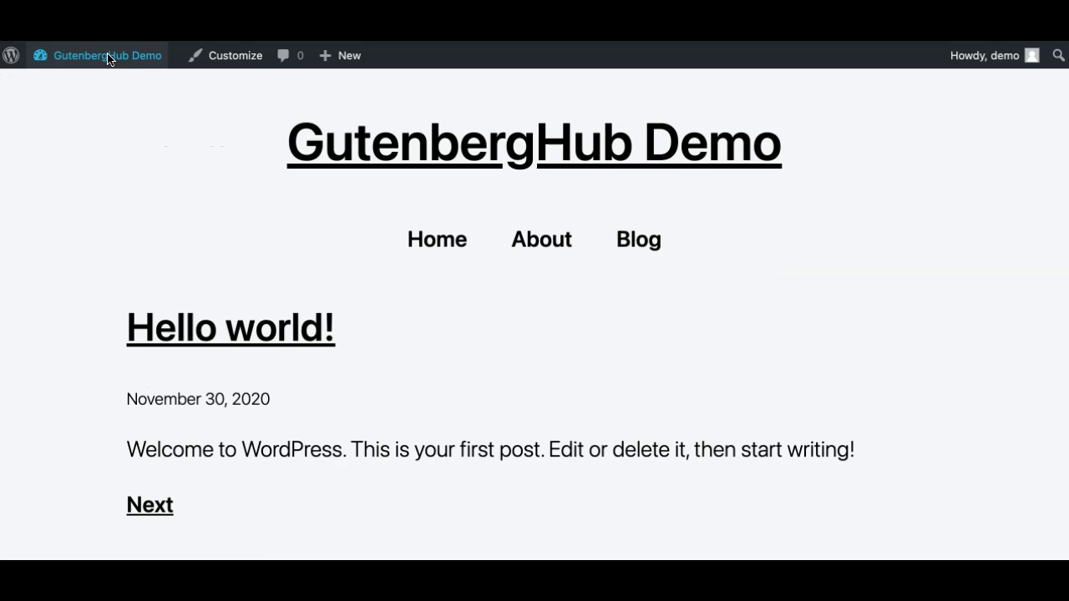
# - Visit the Dashboard and then the Appearance > Themes page
pyautogui.moveTo(107, 56)
pyautogui.click(62, 85)
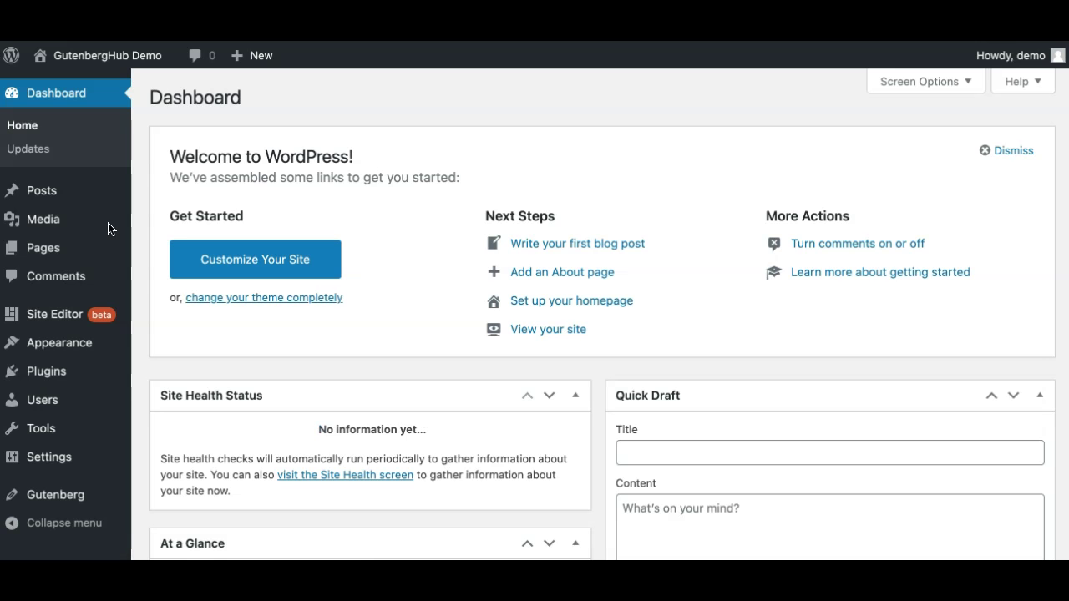
pyautogui.moveTo(46, 337)
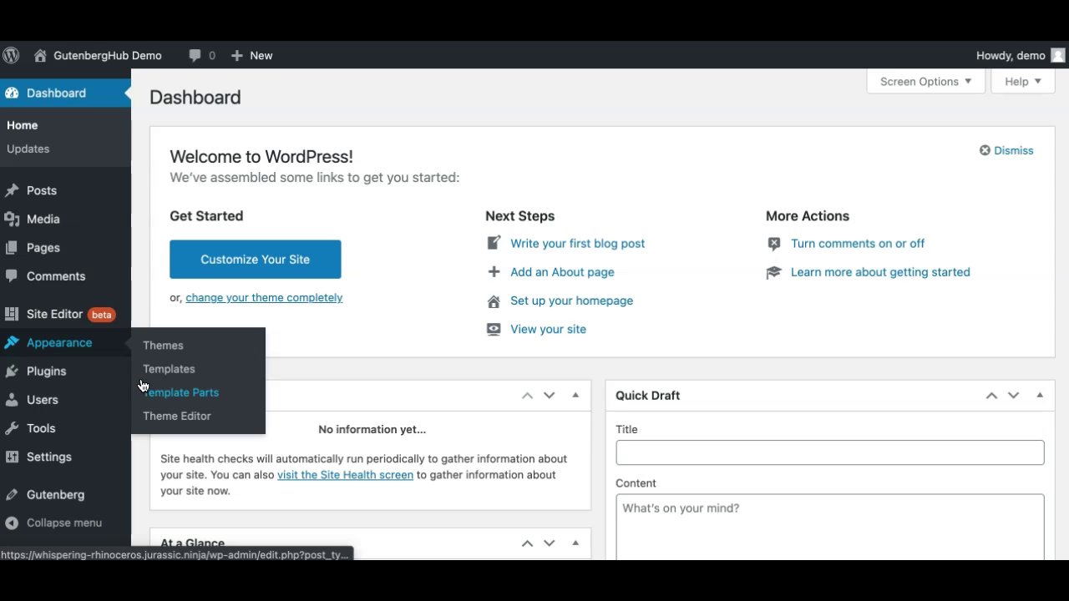
pyautogui.click(91, 350)
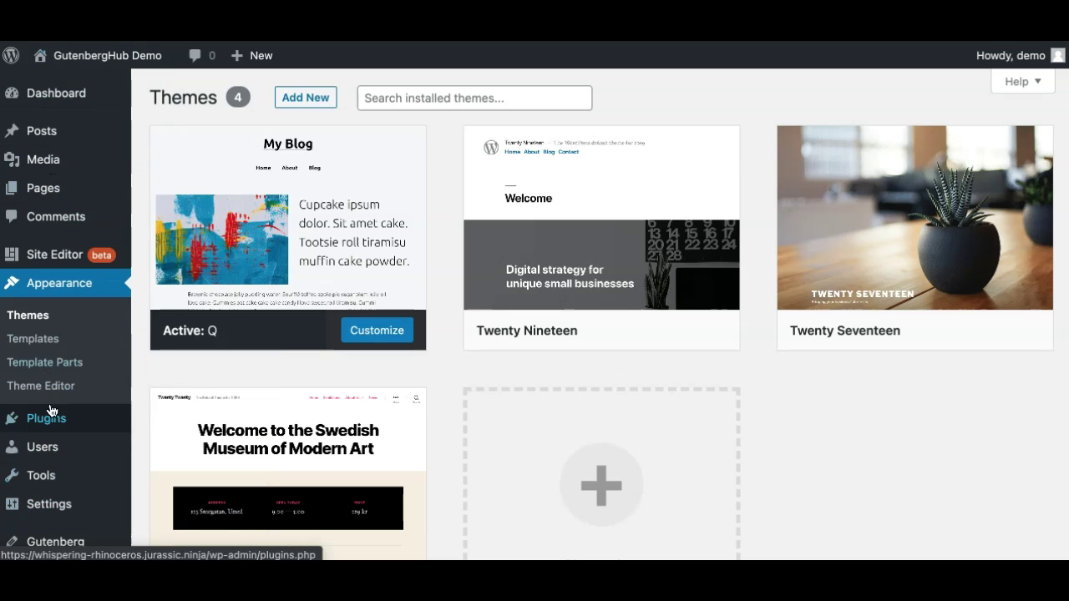
pyautogui.moveTo(48, 416)
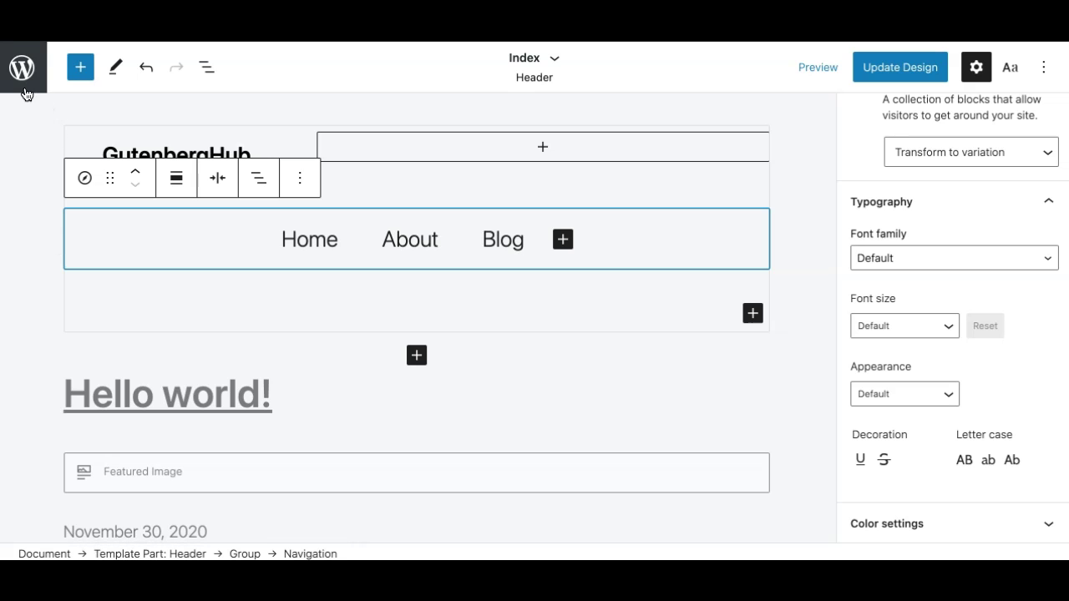
pyautogui.click(21, 82)
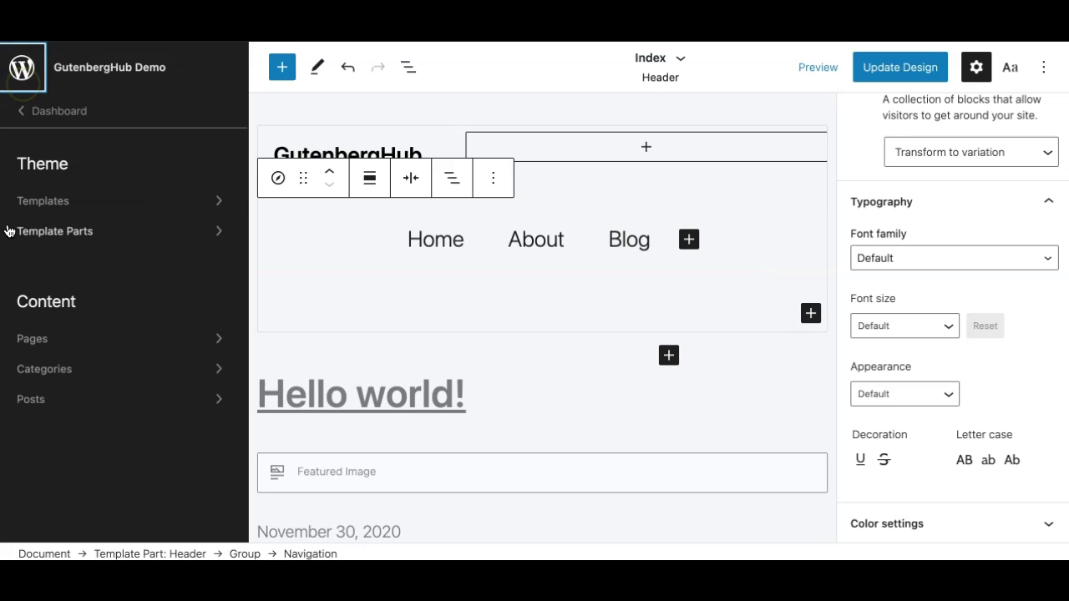
pyautogui.click(19, 82)
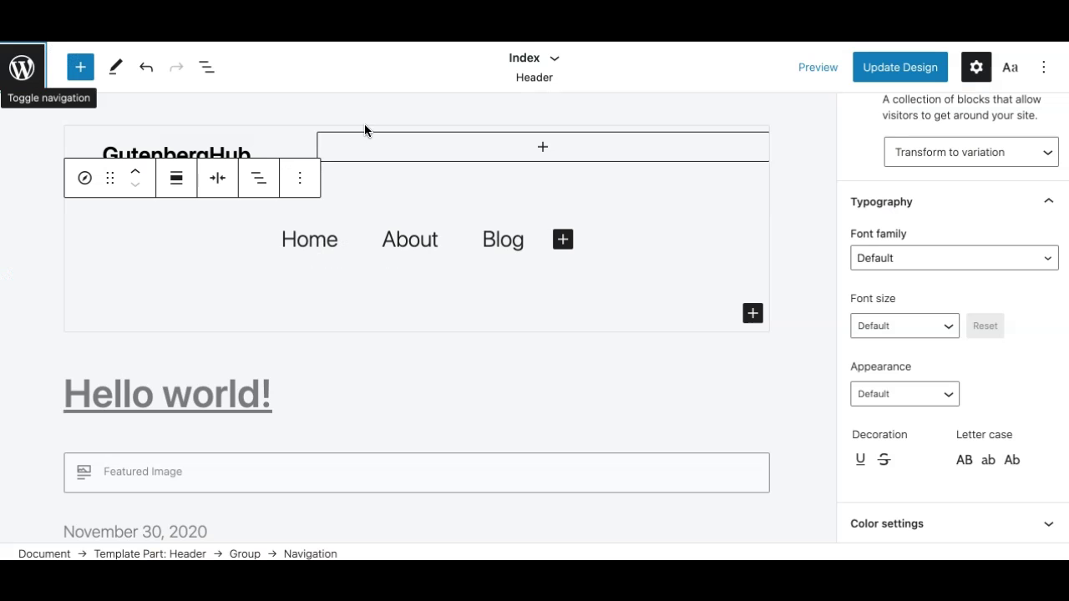
pyautogui.click(231, 253)
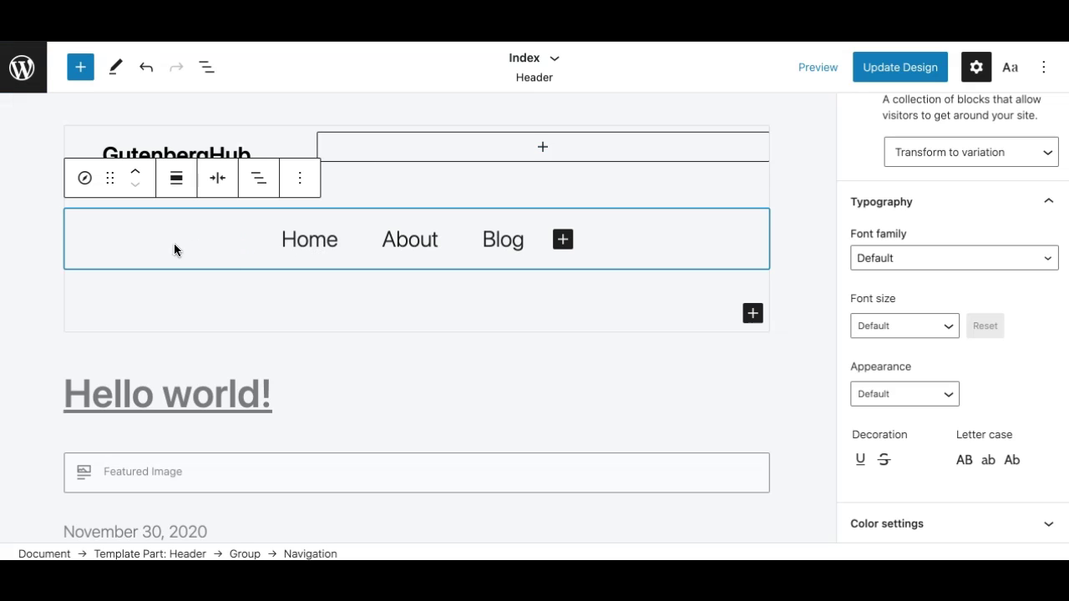
pyautogui.click(209, 70)
pyautogui.click(274, 395)
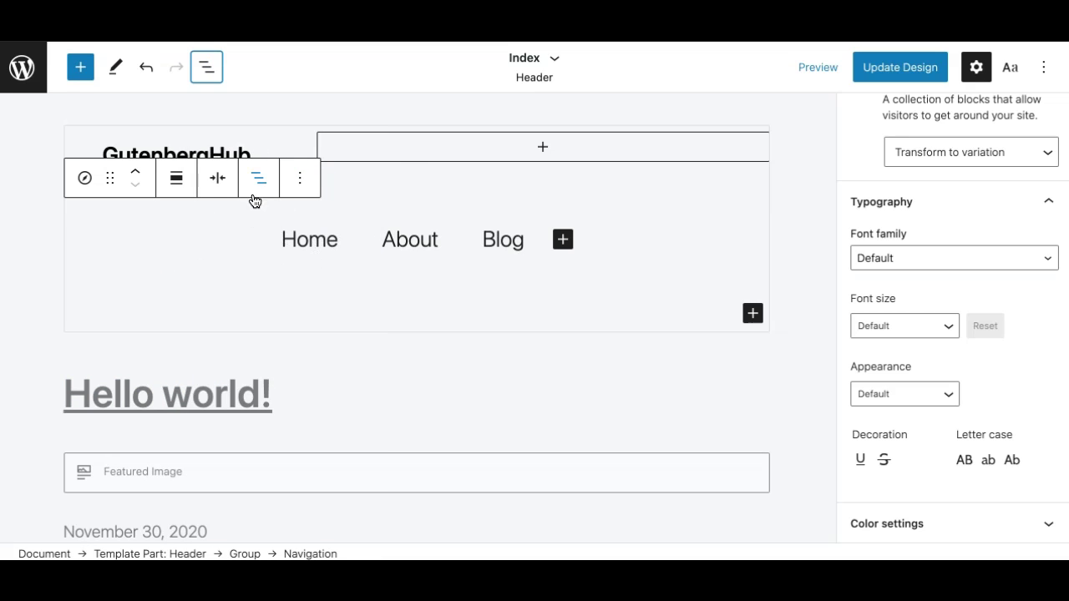
# - Move the Navigation block into the right column, justify its items right, and save the design
pyautogui.moveTo(110, 178); pyautogui.dragTo(472, 138)
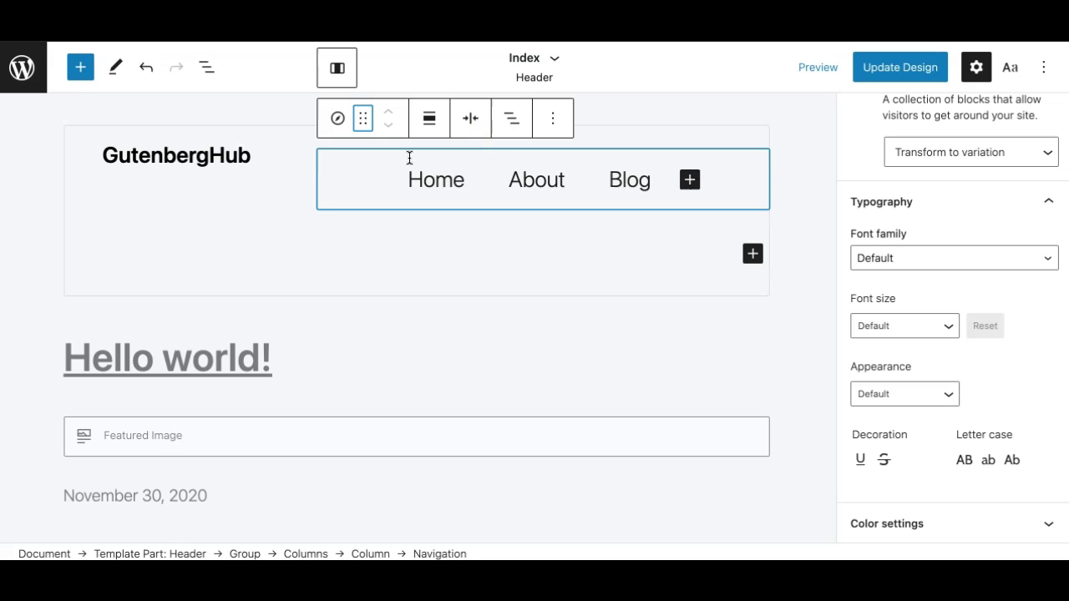
pyautogui.click(471, 118)
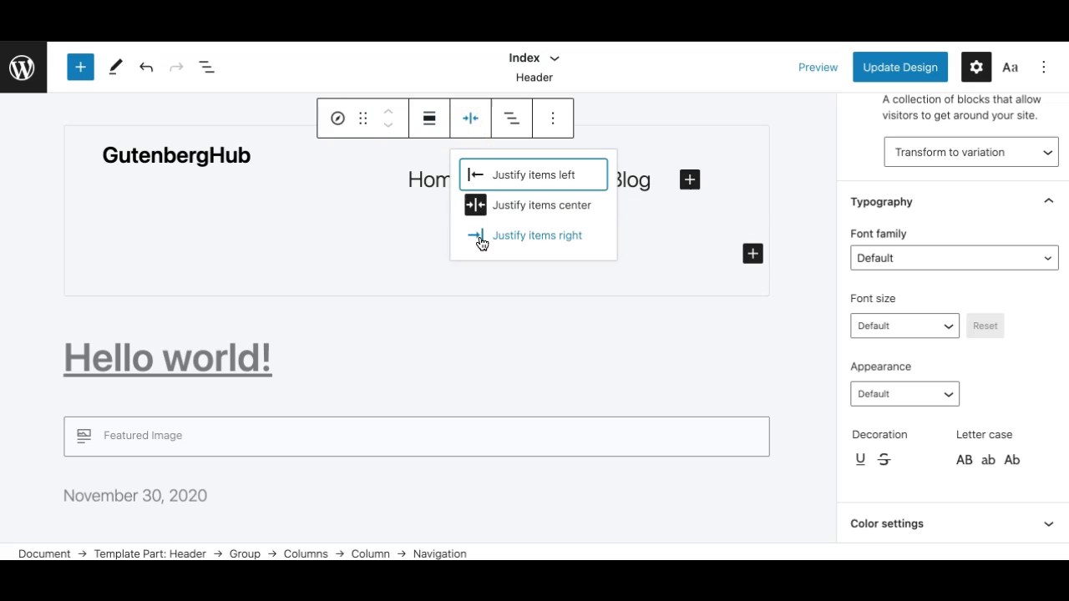
pyautogui.click(481, 240)
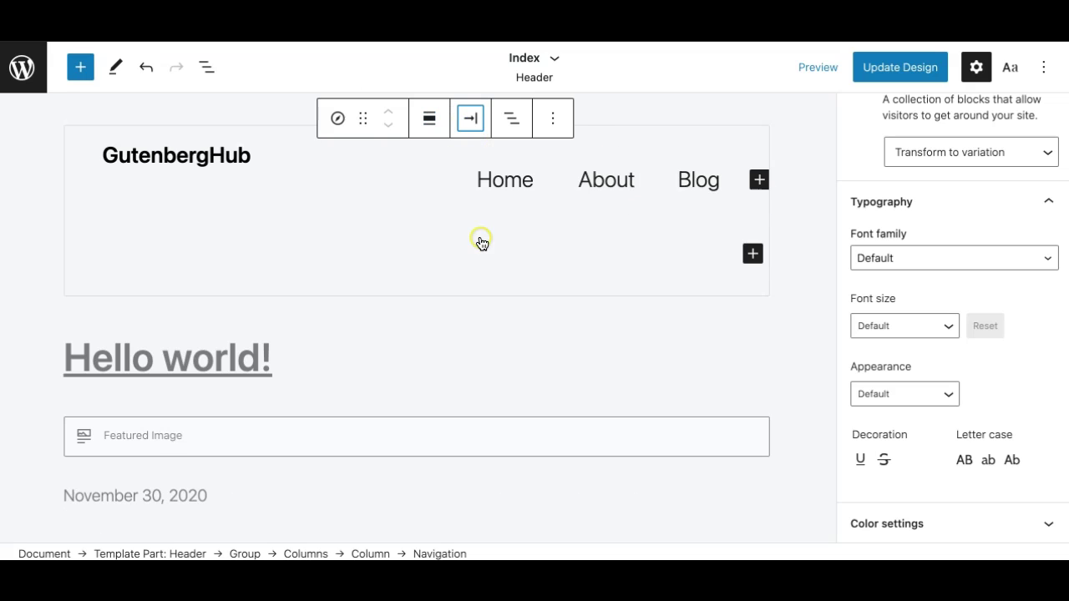
pyautogui.click(95, 222)
pyautogui.click(860, 68)
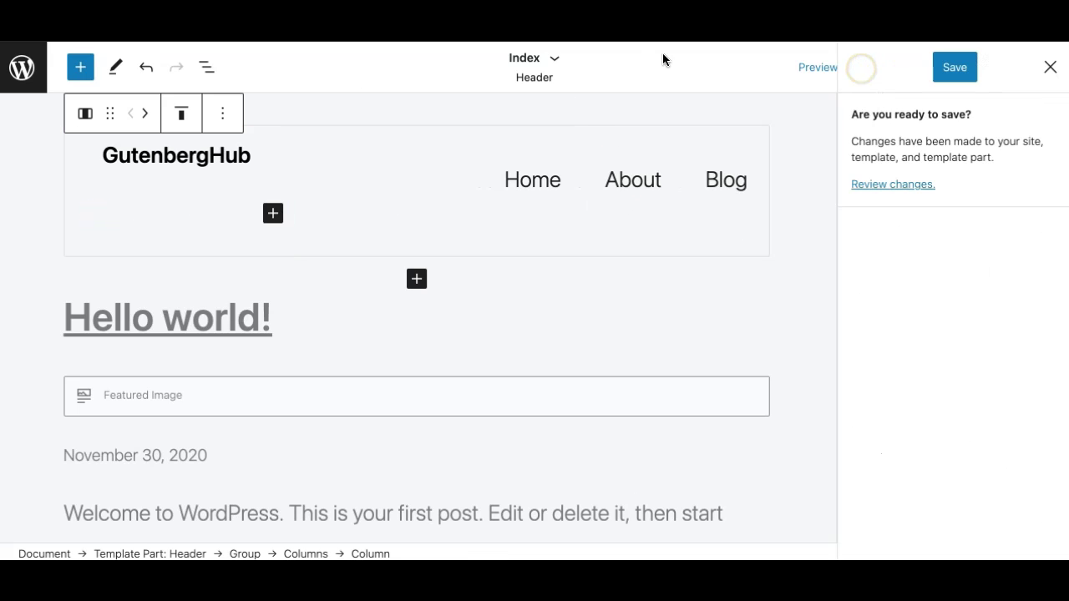
pyautogui.click(944, 72)
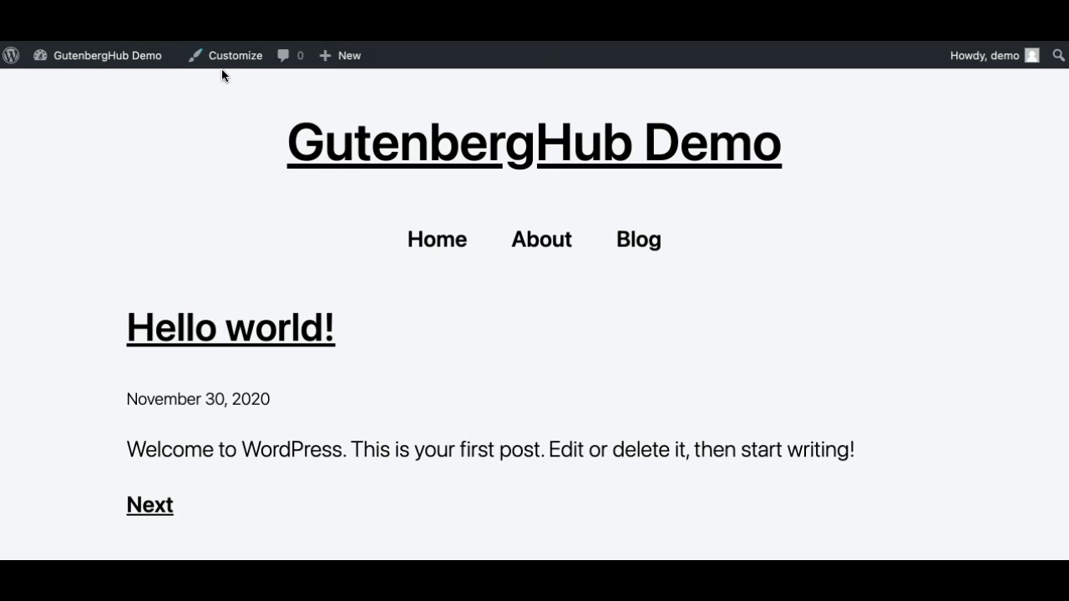
# - Reload the live site to check the header, then start adding a block in the left column
pyautogui.click(343, 55)
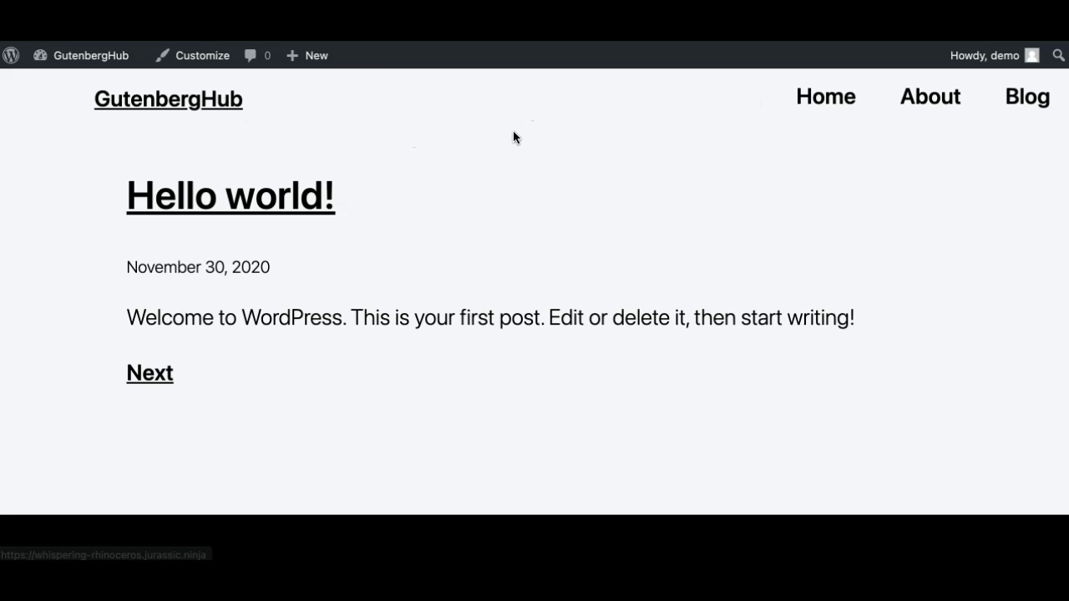
pyautogui.scroll(-2, 486, 308)
pyautogui.scroll(2, 563, 128)
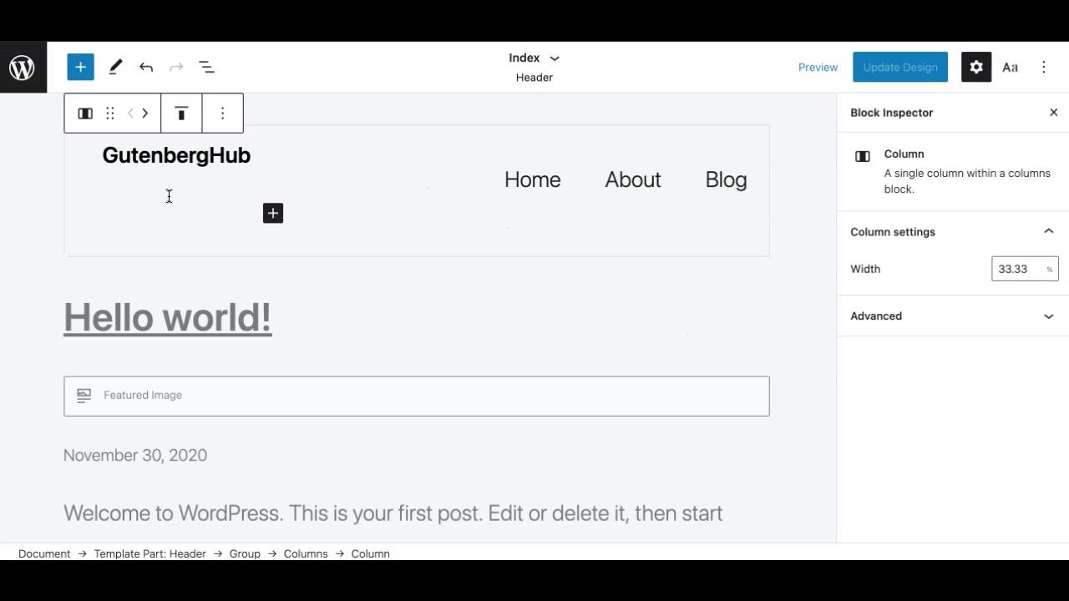
pyautogui.click(276, 216)
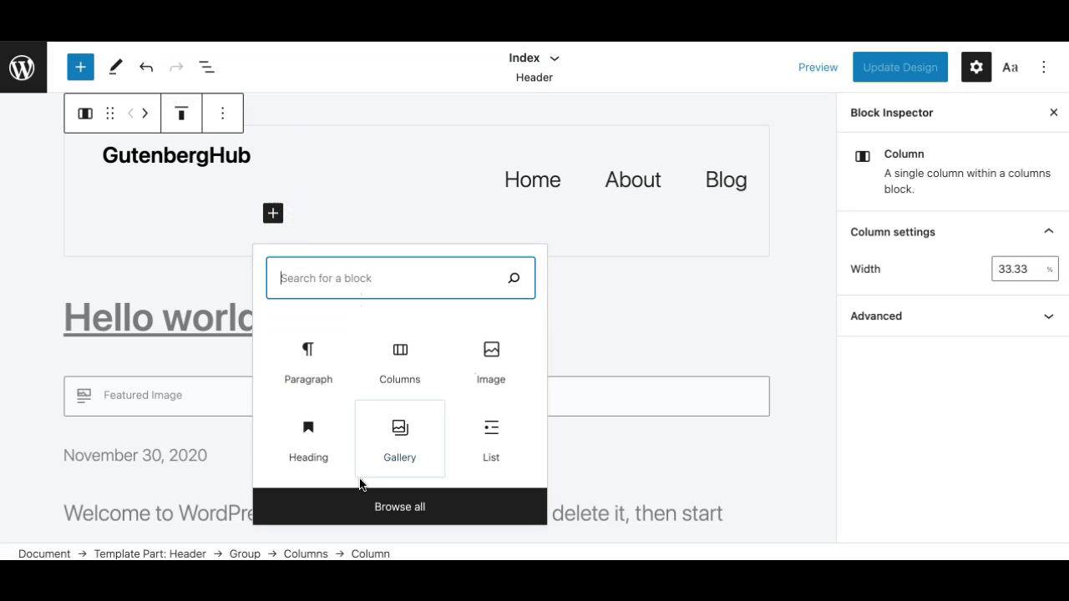
pyautogui.click(383, 508)
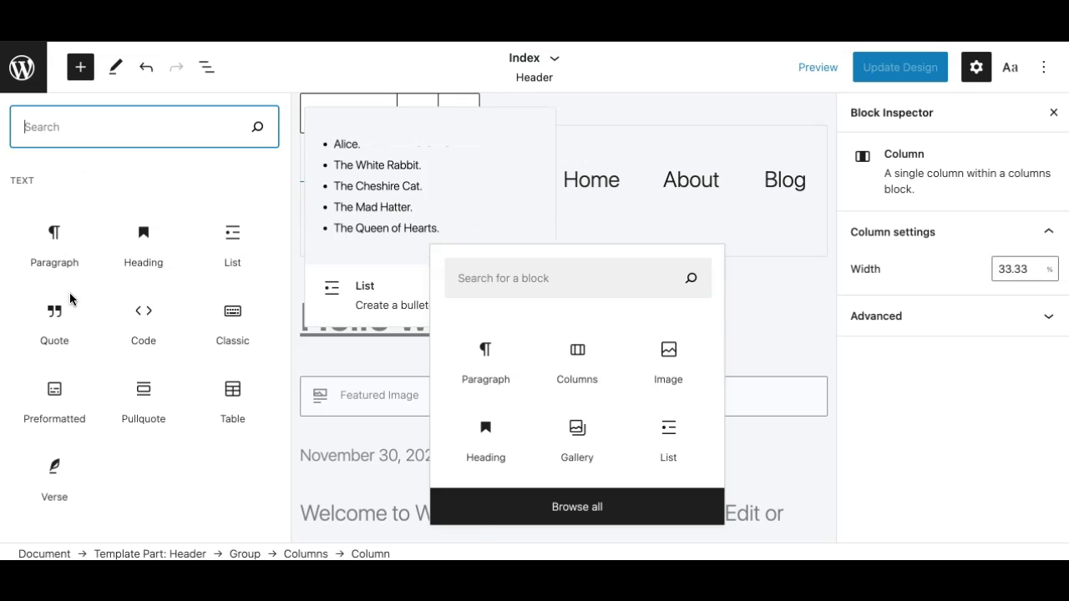
pyautogui.scroll(-8, 102, 322)
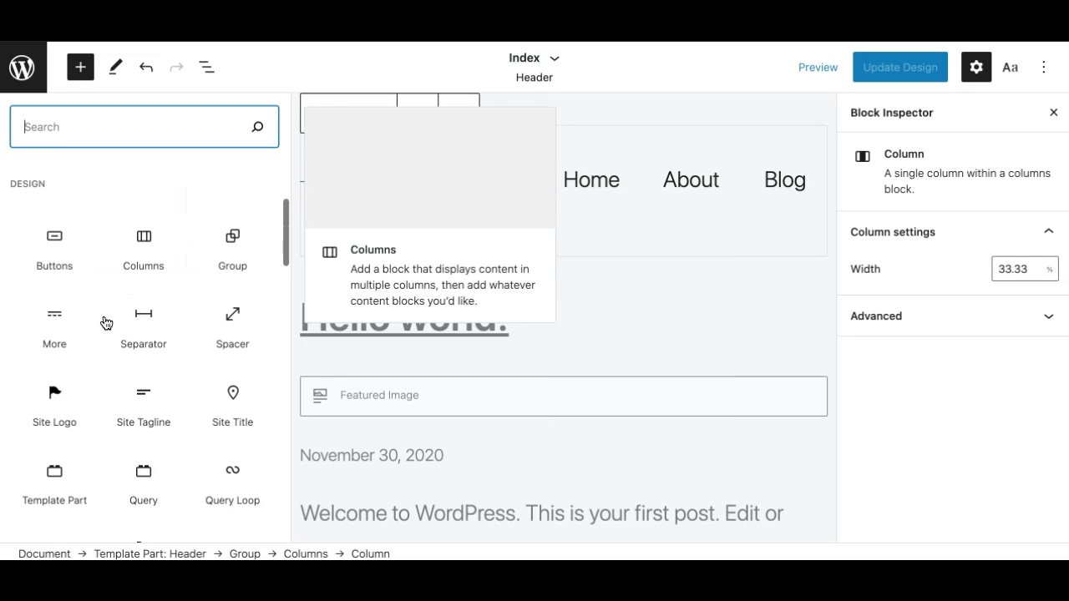
pyautogui.scroll(6, 105, 323)
pyautogui.scroll(3, 107, 323)
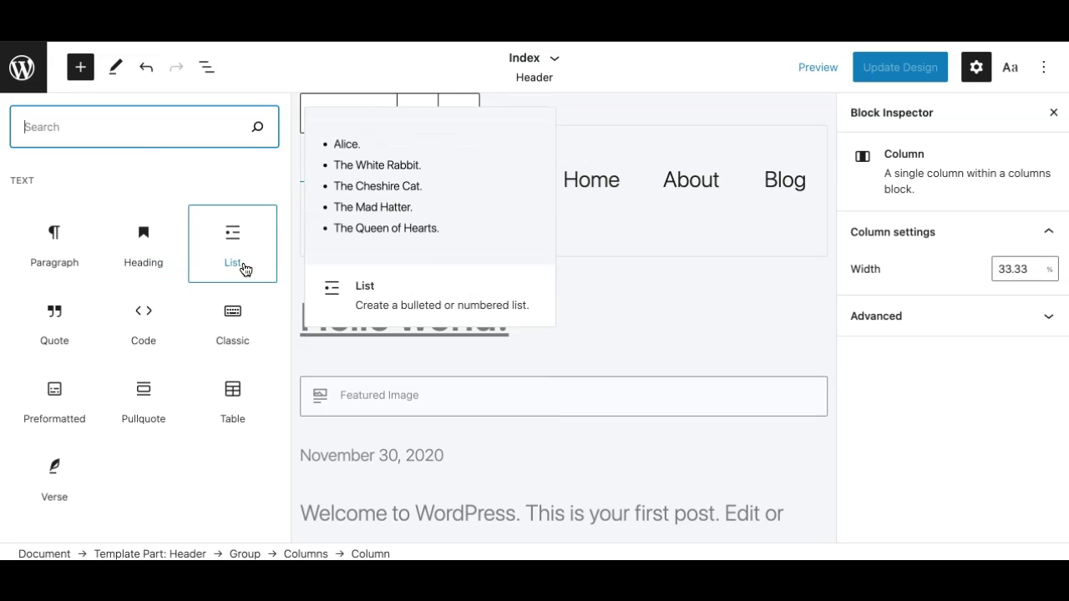
pyautogui.scroll(-6, 109, 422)
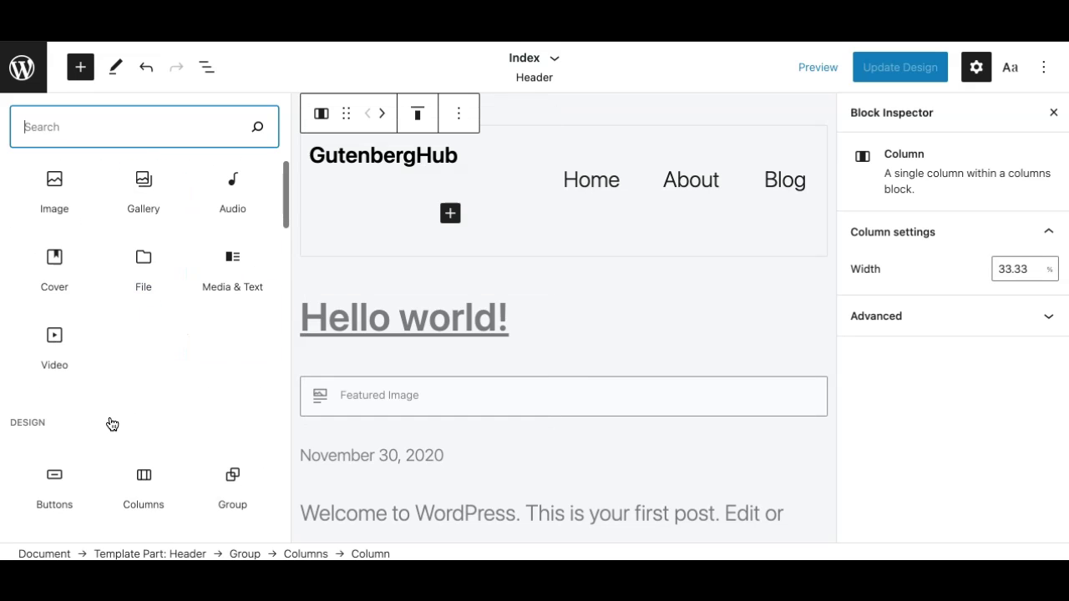
pyautogui.scroll(-5, 110, 422)
pyautogui.scroll(1, 109, 423)
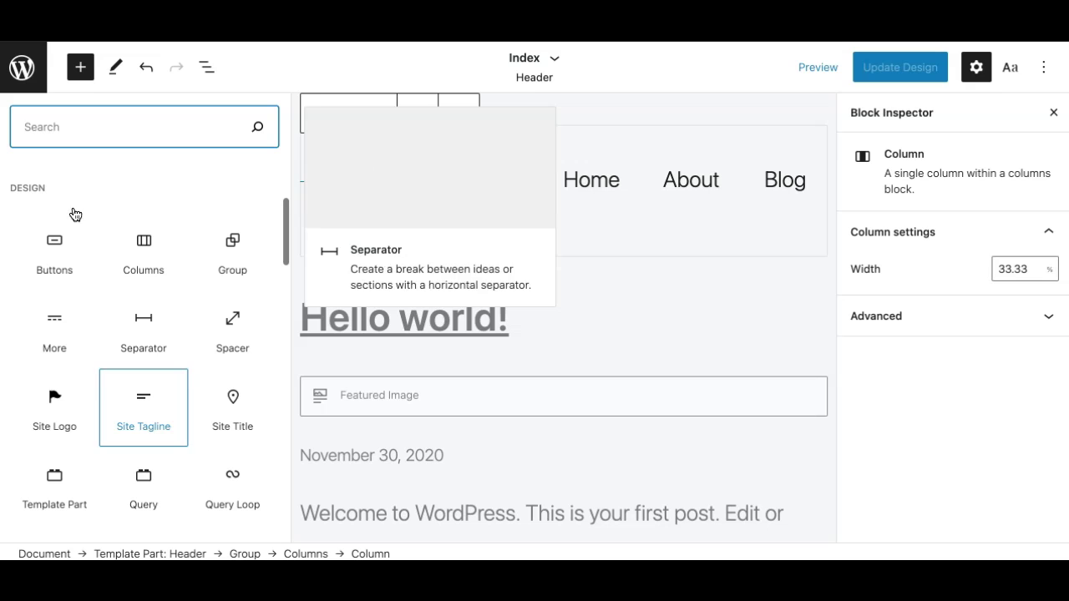
# - Insert a Buttons block labelled 'Test' into the header column and close the block library
pyautogui.click(57, 265)
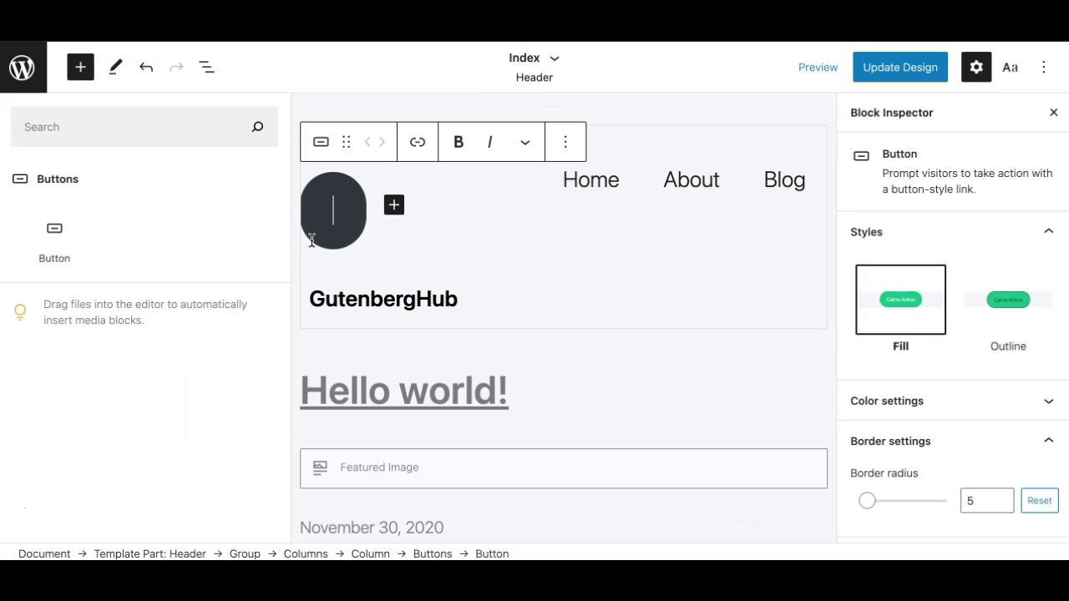
pyautogui.write('Test')
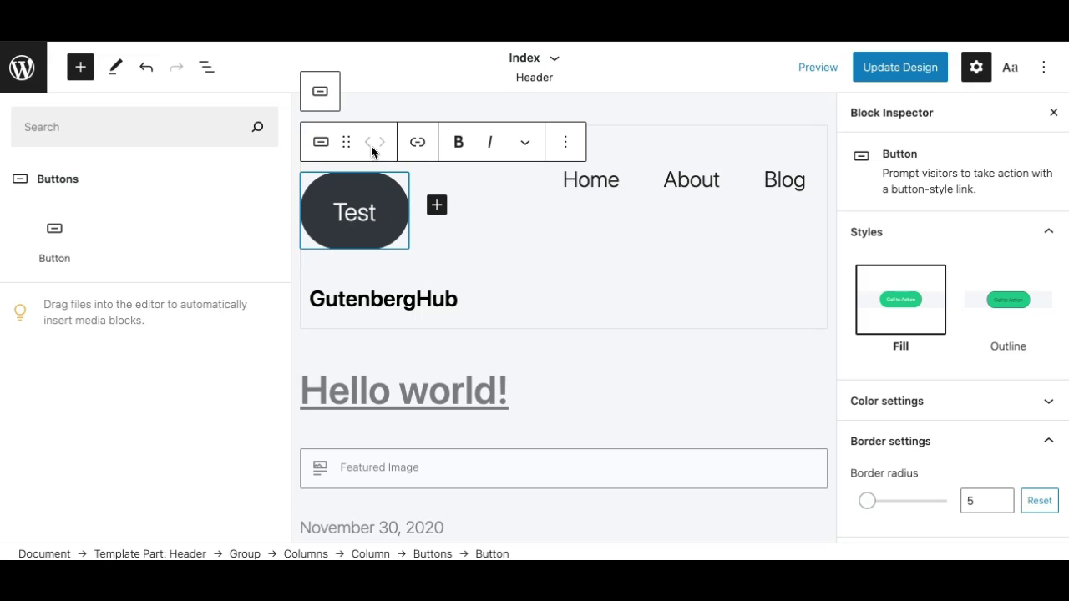
pyautogui.click(523, 260)
pyautogui.click(394, 226)
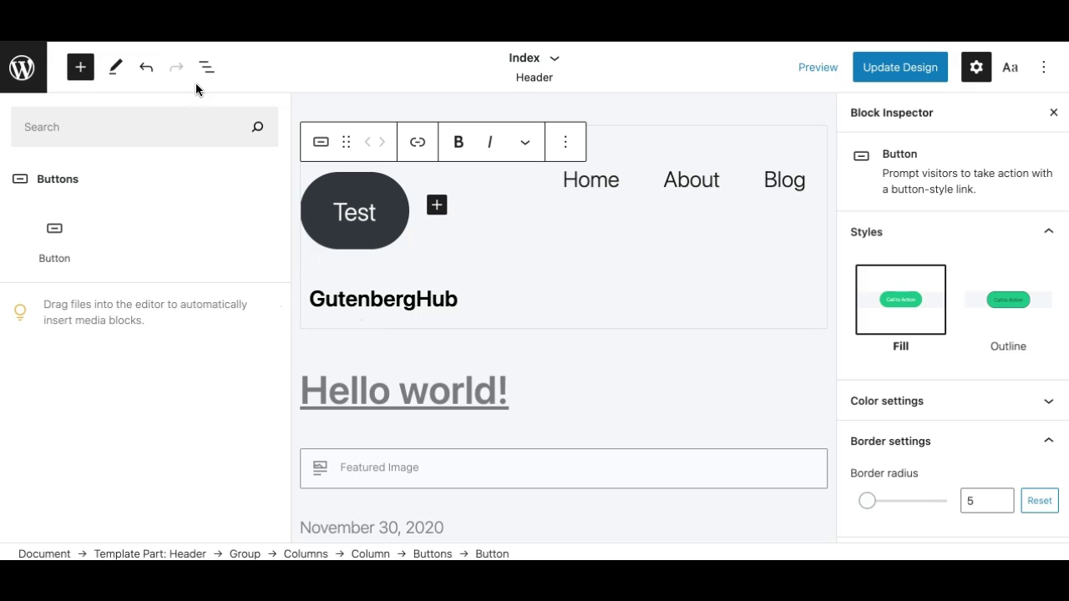
pyautogui.click(89, 75)
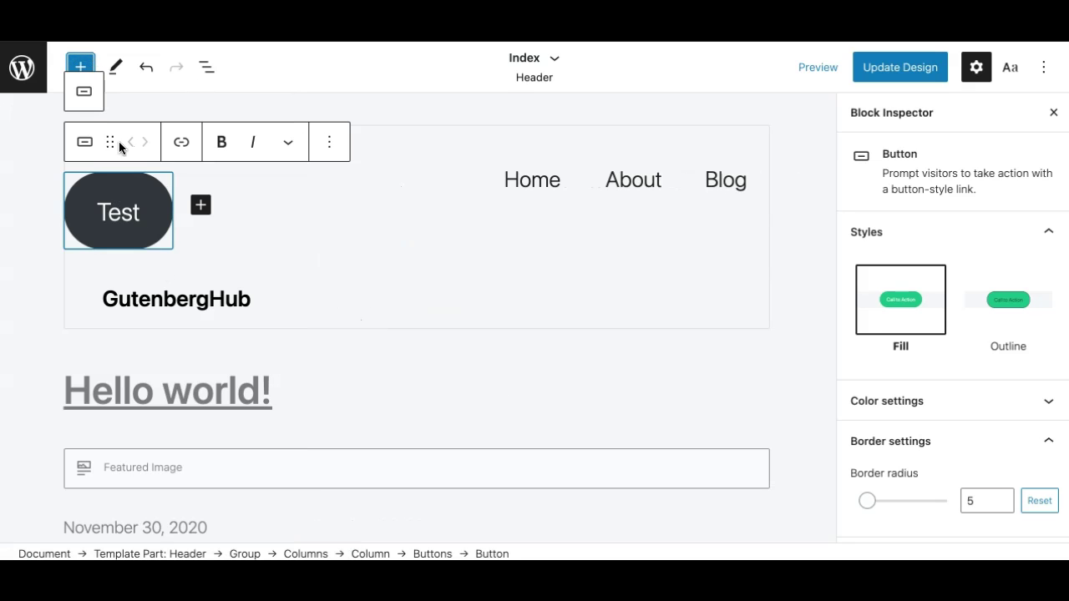
# - Move the Test button below the GutenbergHub title, save the design, and view the Hello world post
pyautogui.moveTo(110, 168); pyautogui.dragTo(125, 184)
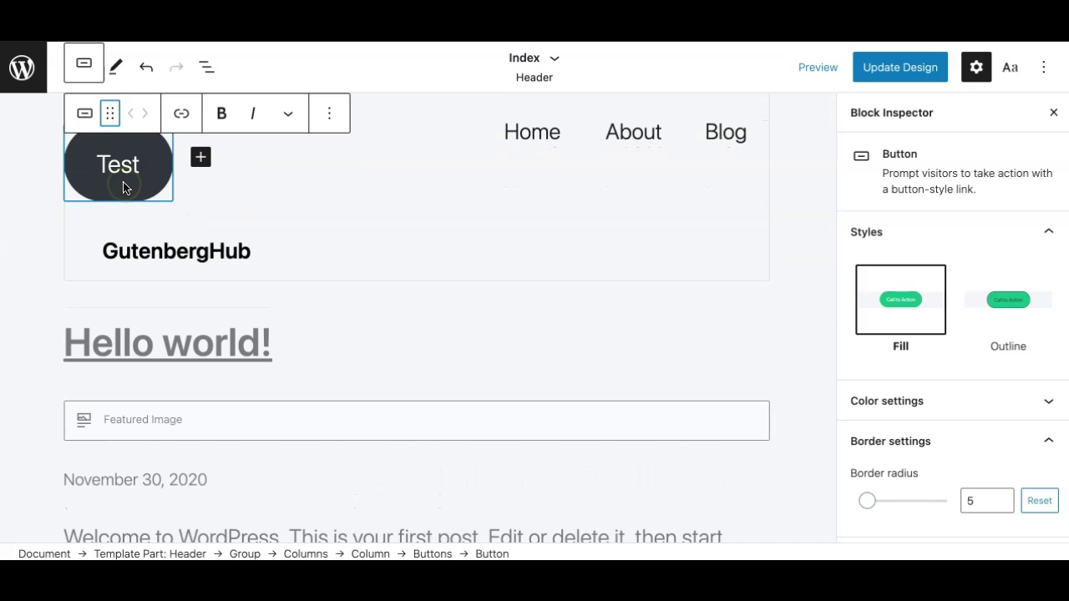
pyautogui.click(129, 252)
pyautogui.click(132, 230)
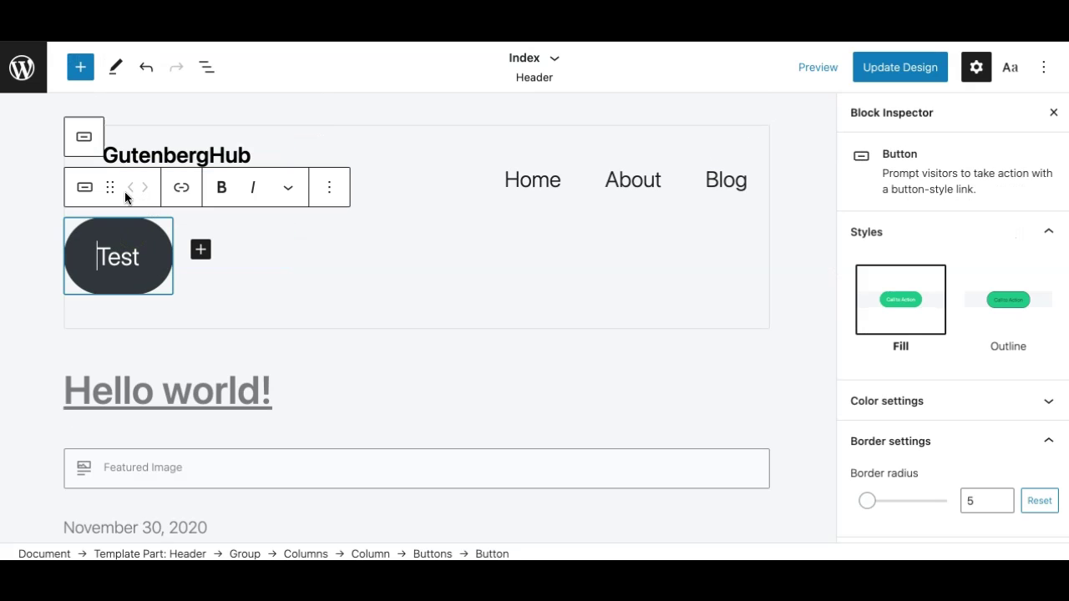
pyautogui.click(898, 71)
pyautogui.click(964, 69)
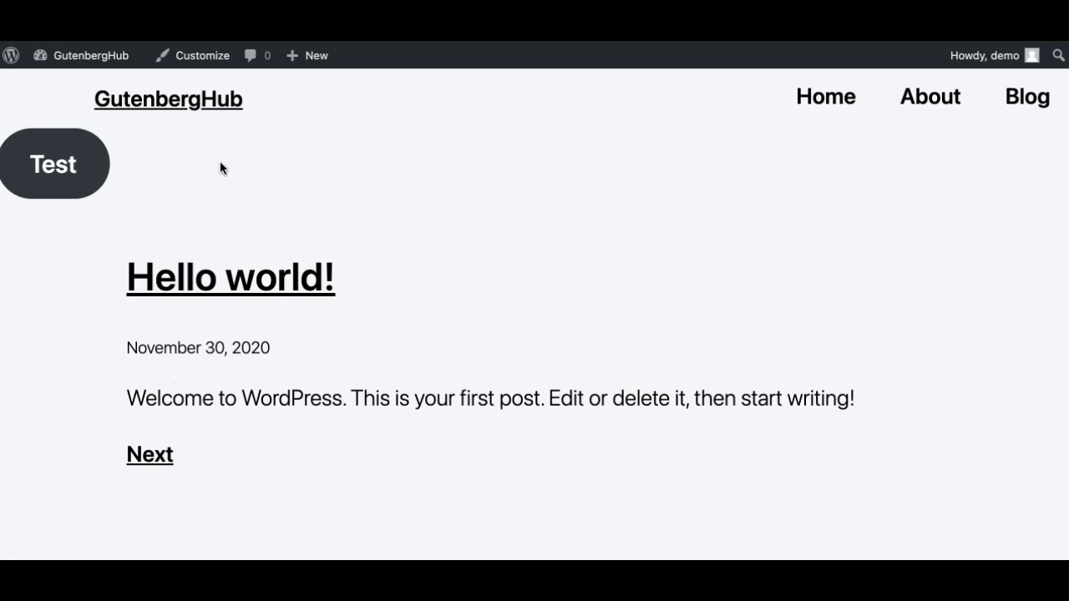
pyautogui.click(237, 283)
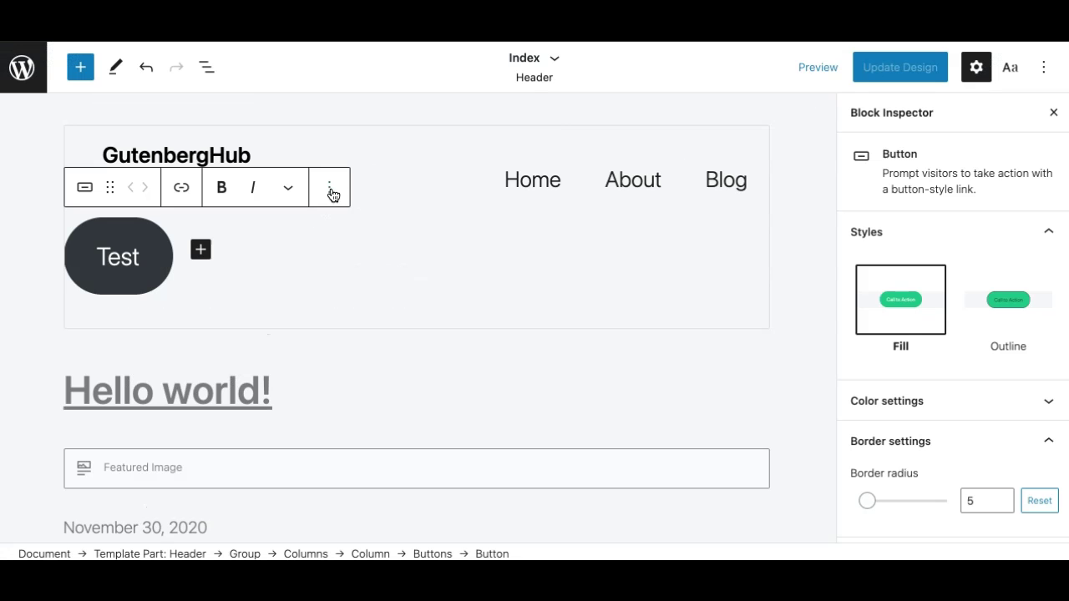
# - Remove the Test button block from the header and close the settings sidebar
pyautogui.click(331, 190)
pyautogui.click(344, 441)
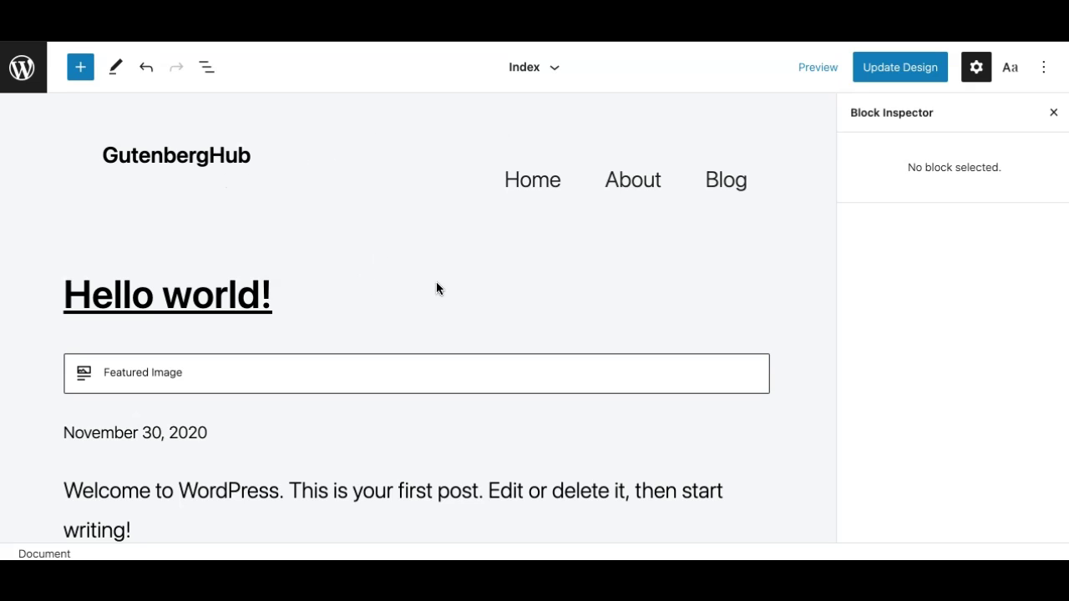
pyautogui.click(1054, 113)
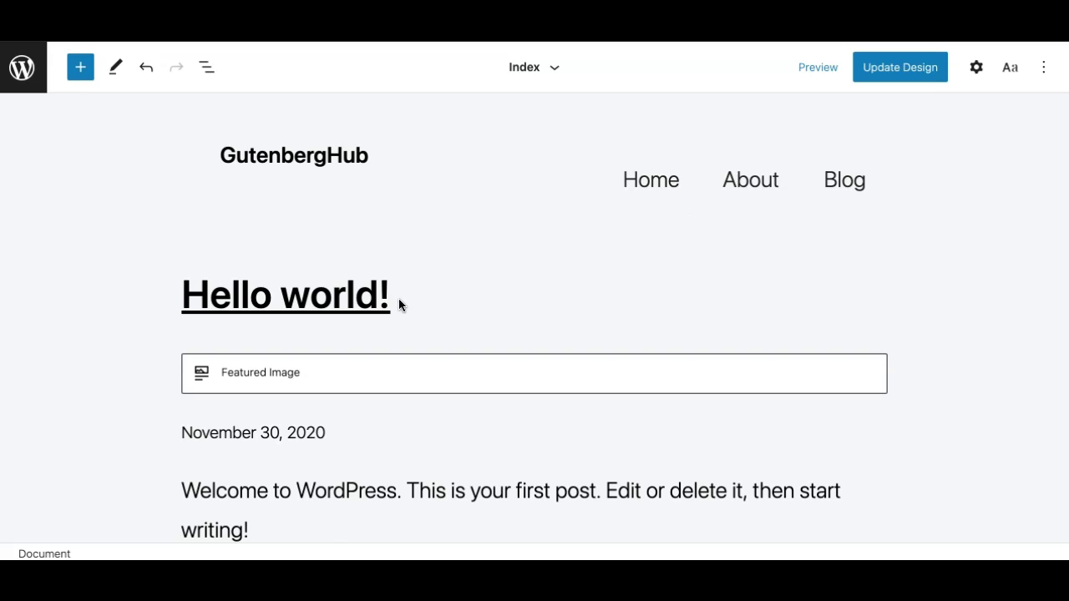
# - Inspect the header's empty paragraph and the footer group in the template
pyautogui.click(251, 204)
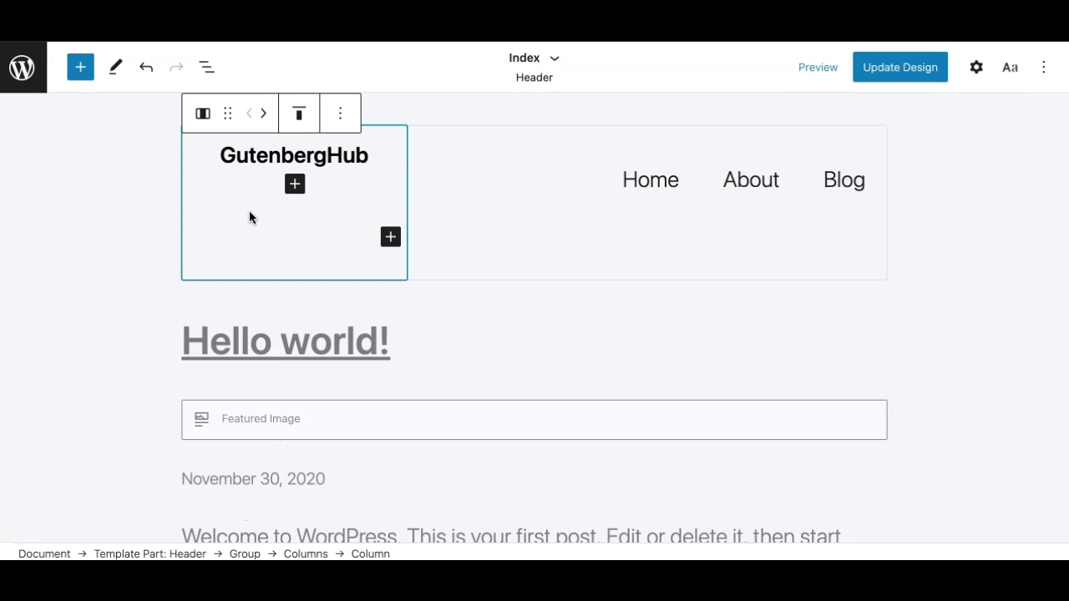
pyautogui.click(258, 226)
pyautogui.click(280, 233)
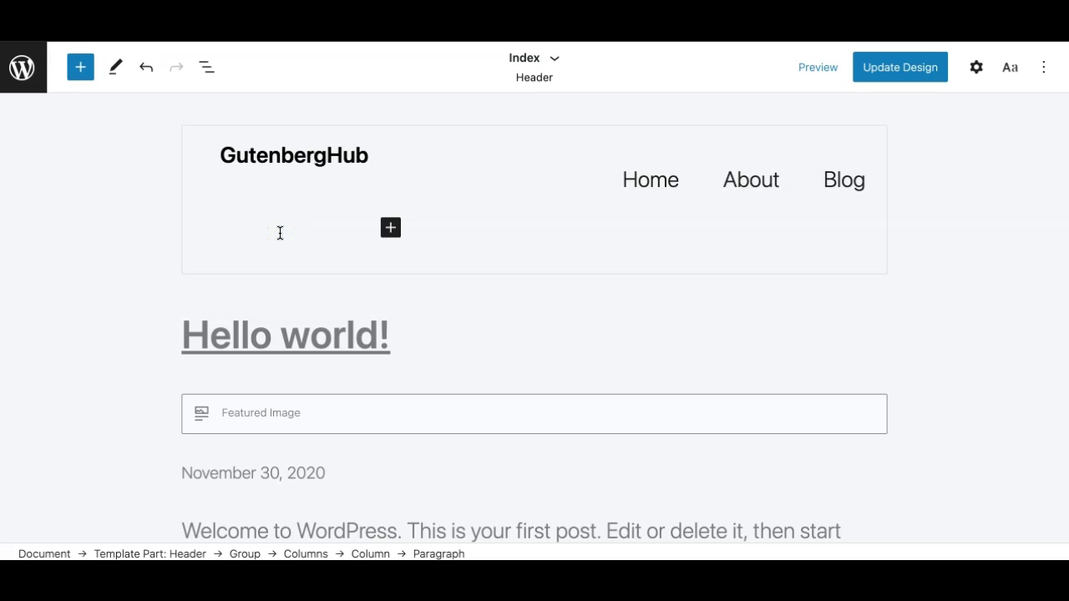
pyautogui.click(328, 244)
pyautogui.scroll(-5, 444, 339)
pyautogui.click(383, 477)
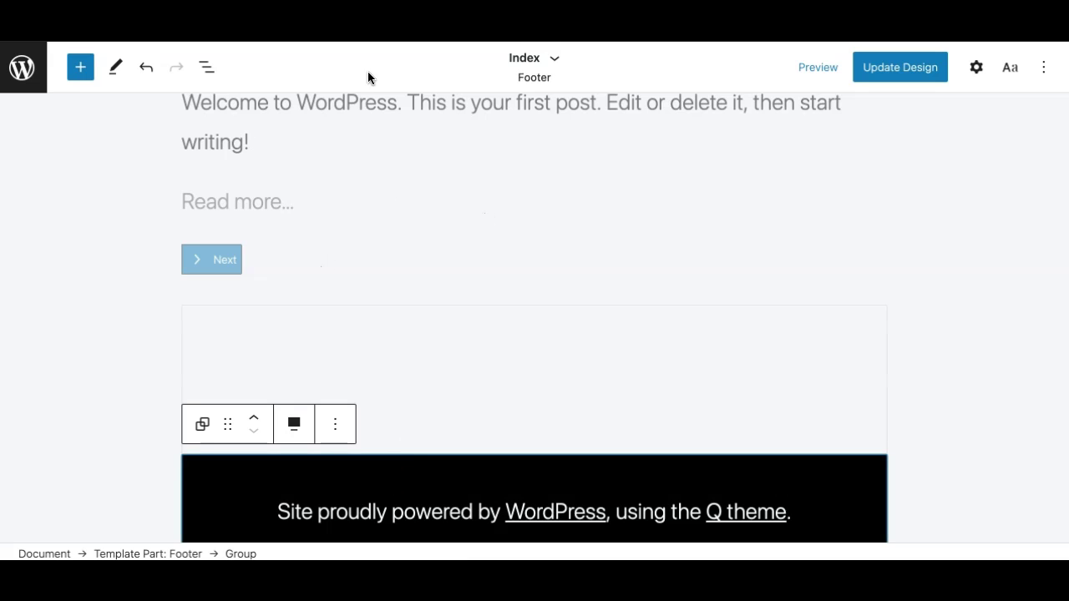
pyautogui.scroll(10, 255, 170)
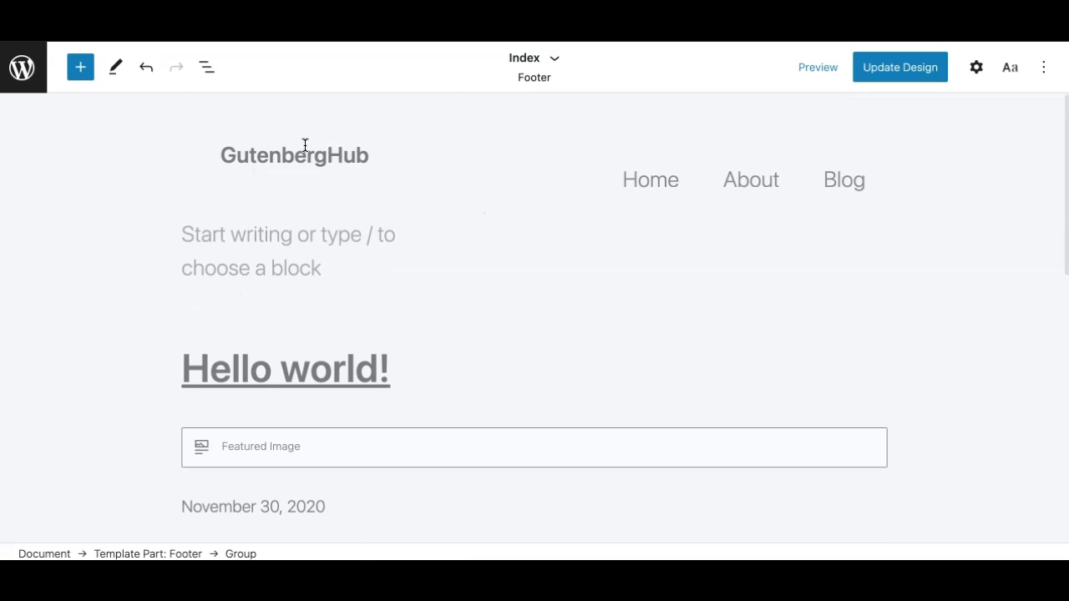
pyautogui.click(353, 163)
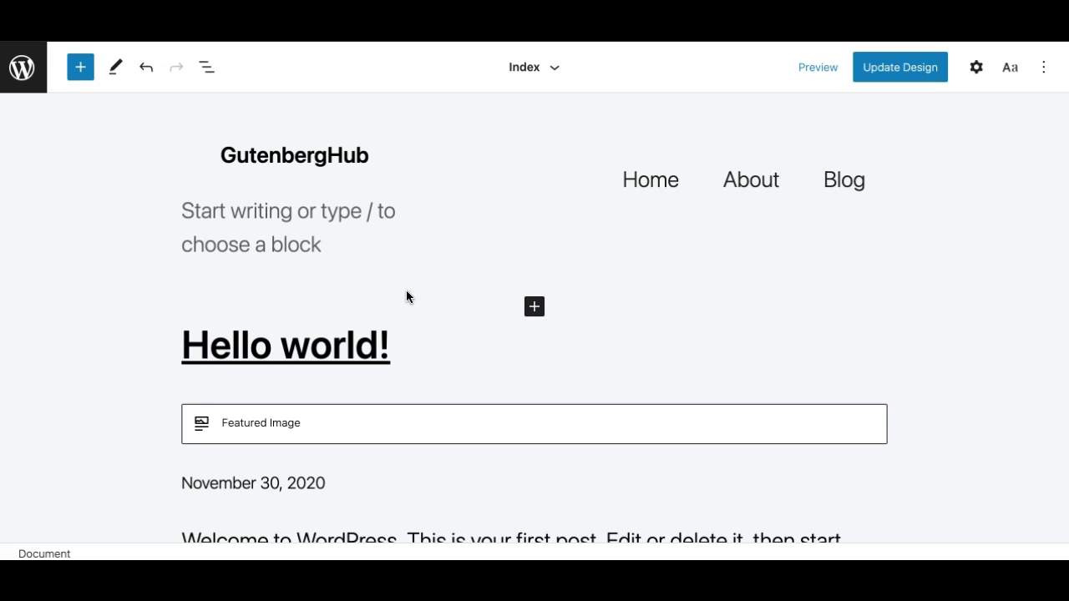
# - Open Global Styles and collapse, then re-expand, the Typography and Color panels
pyautogui.click(1010, 71)
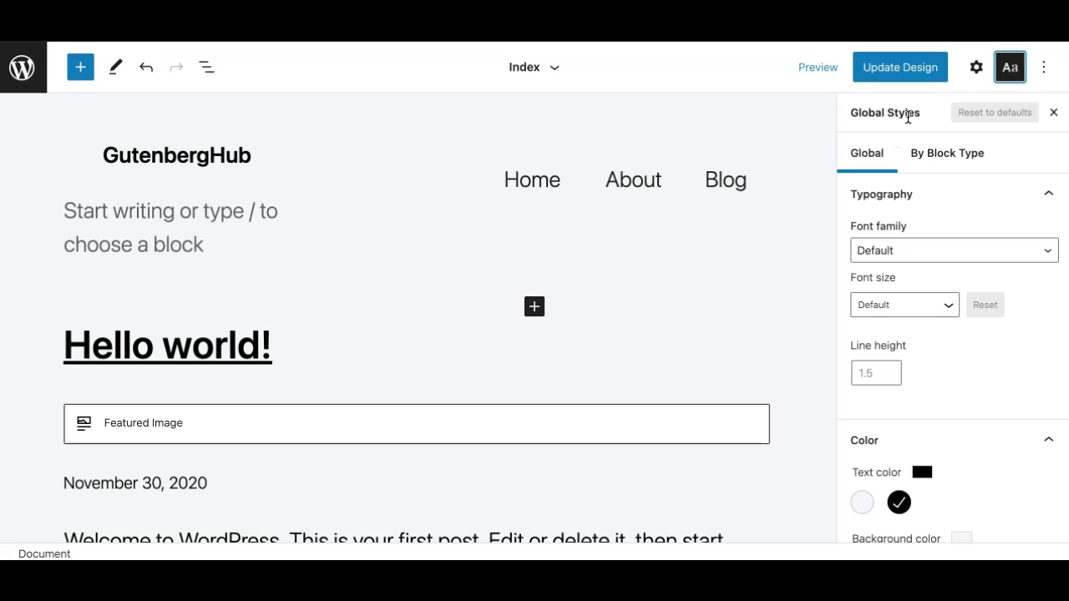
pyautogui.click(1012, 74)
pyautogui.click(1016, 75)
pyautogui.click(925, 196)
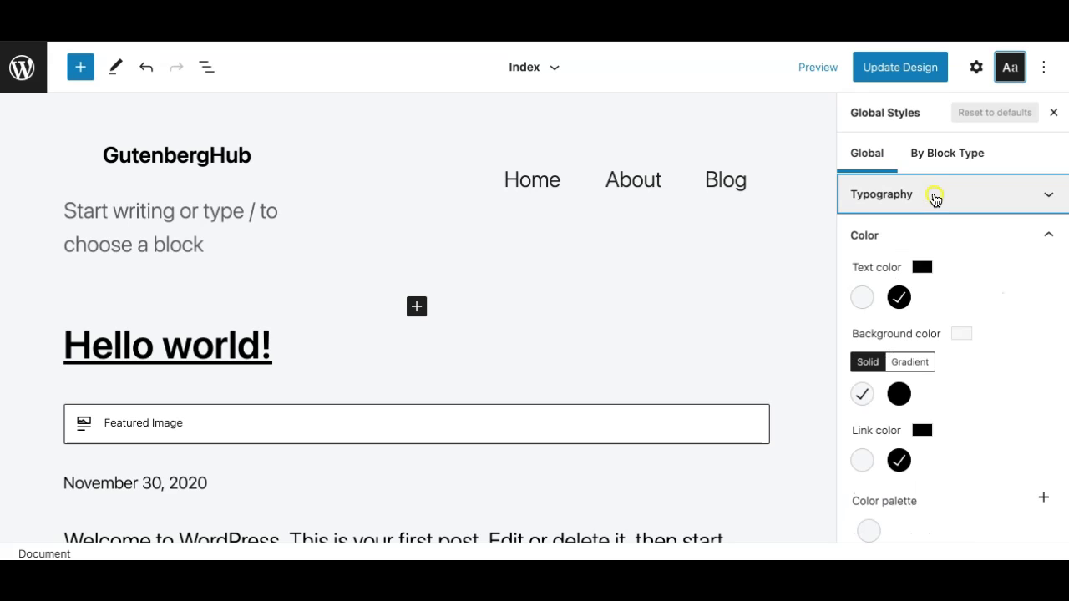
pyautogui.click(906, 231)
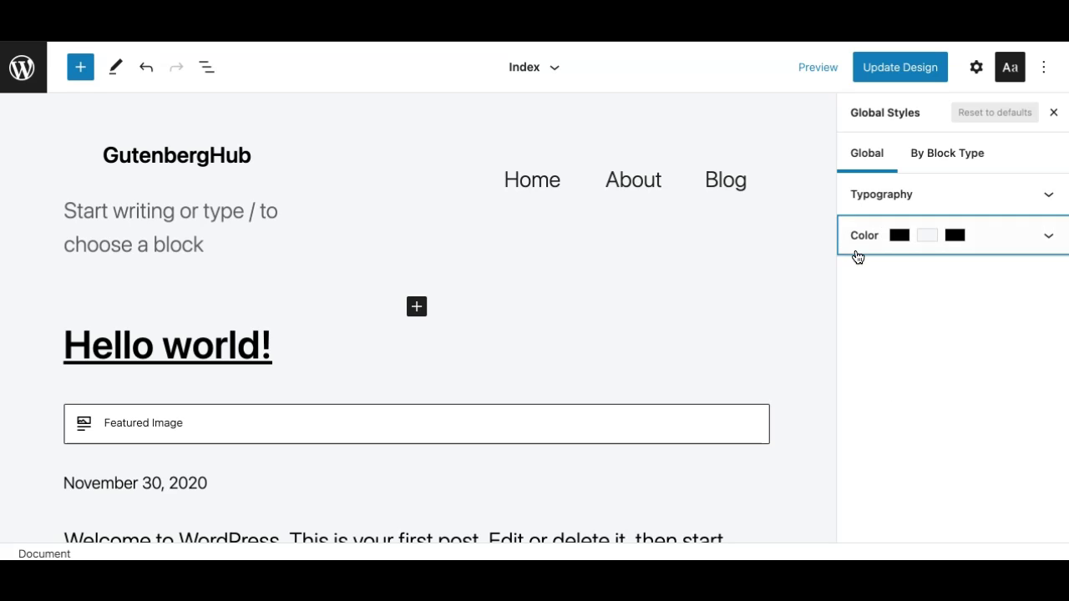
pyautogui.click(877, 244)
pyautogui.scroll(-1, 874, 251)
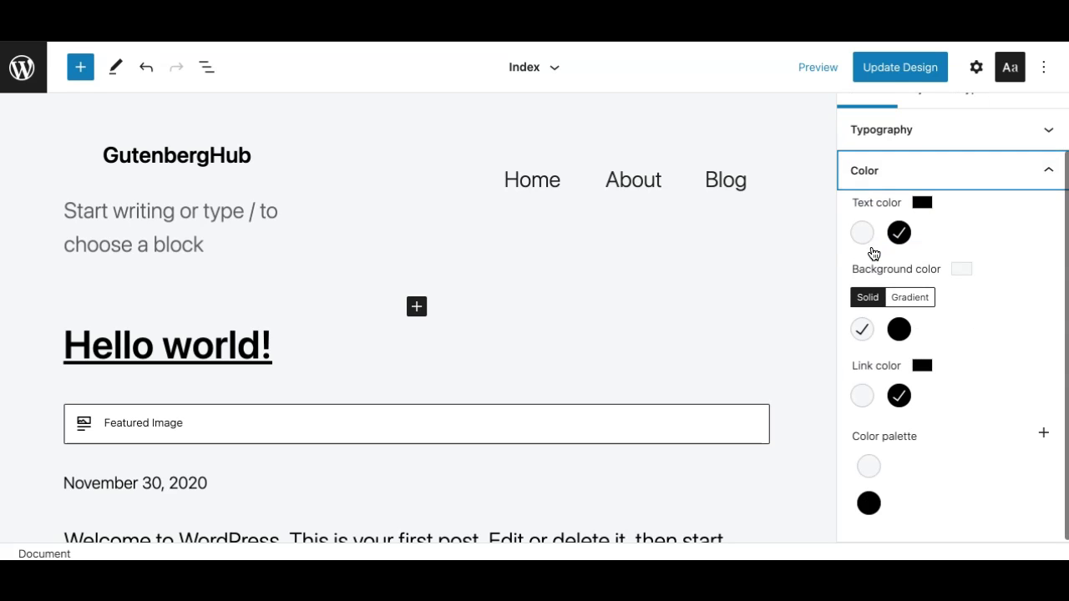
pyautogui.click(900, 147)
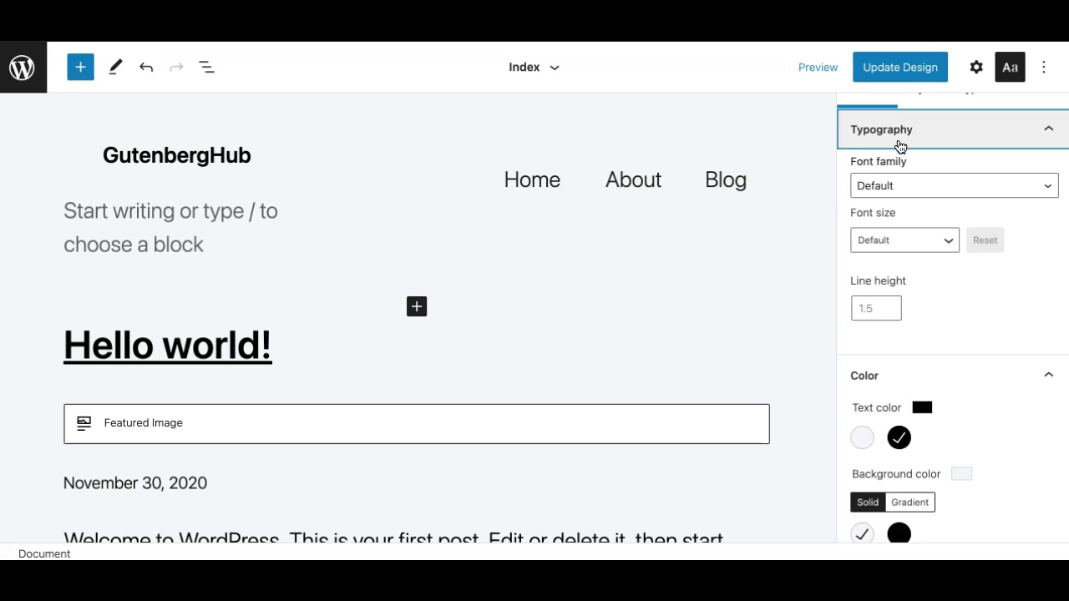
pyautogui.scroll(1, 901, 147)
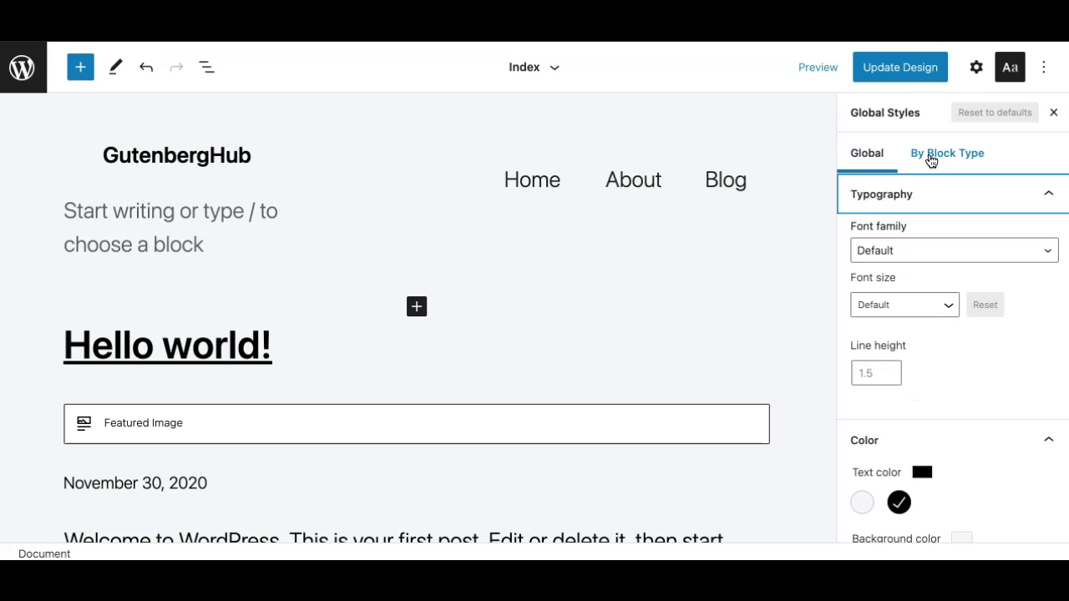
# - Try Monospace as the site-wide font family, then set it back to Default
pyautogui.click(867, 164)
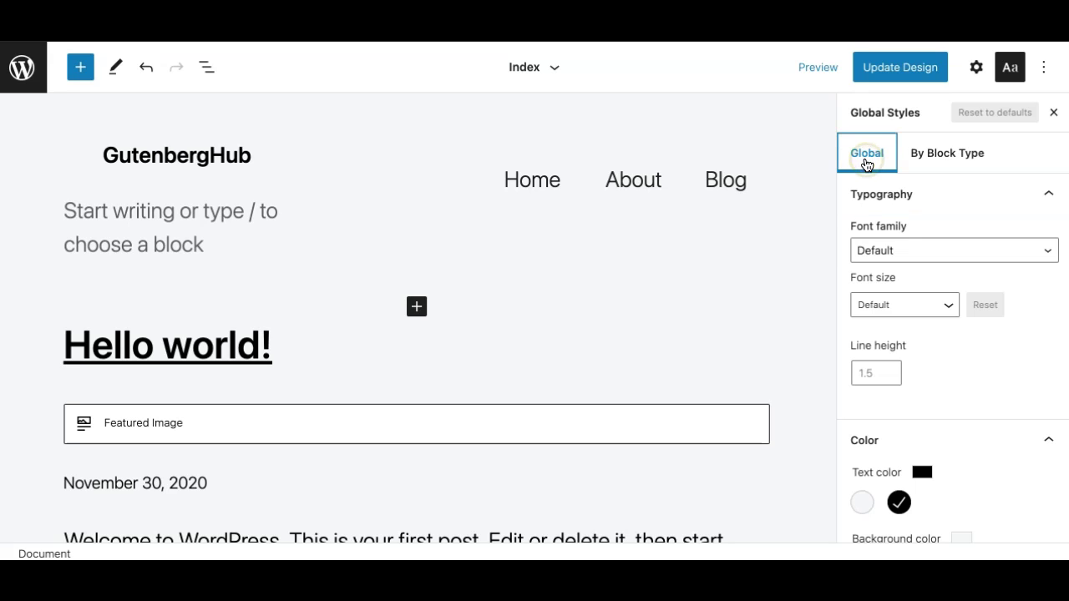
pyautogui.click(948, 164)
pyautogui.click(869, 148)
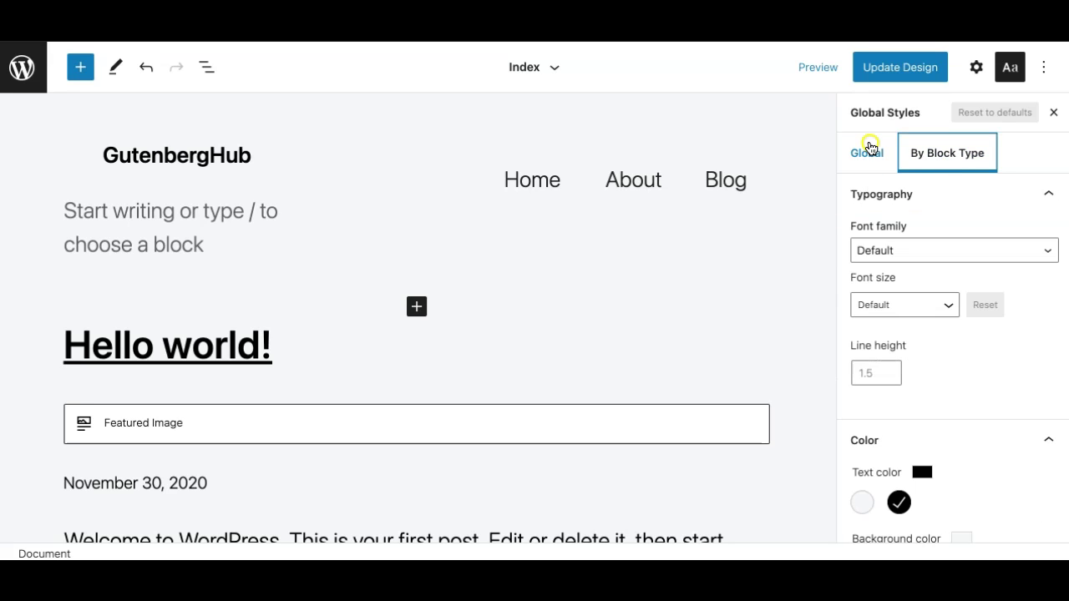
pyautogui.click(888, 257)
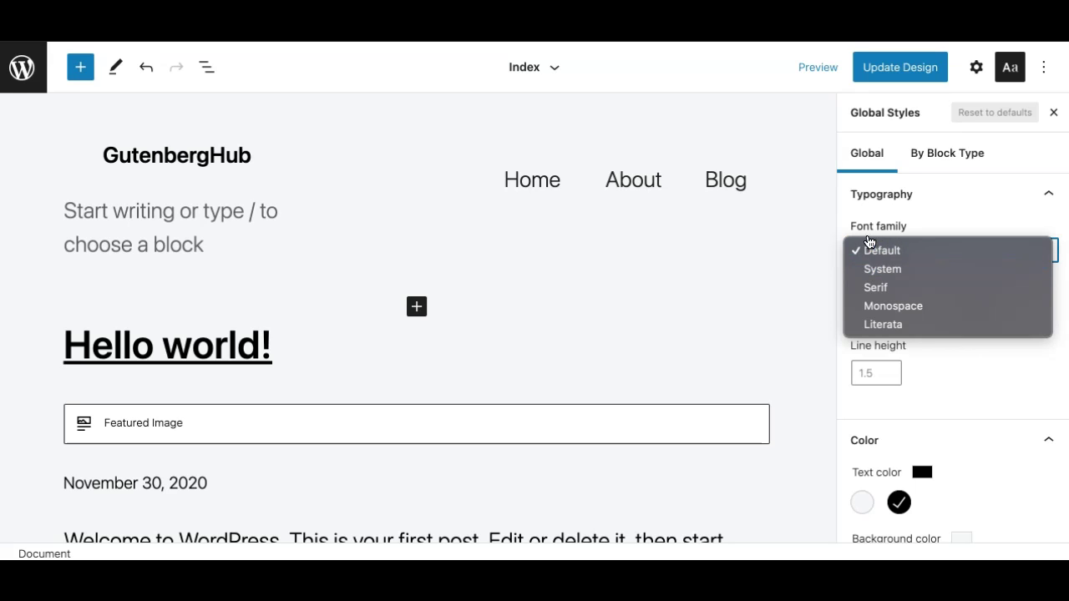
pyautogui.click(879, 306)
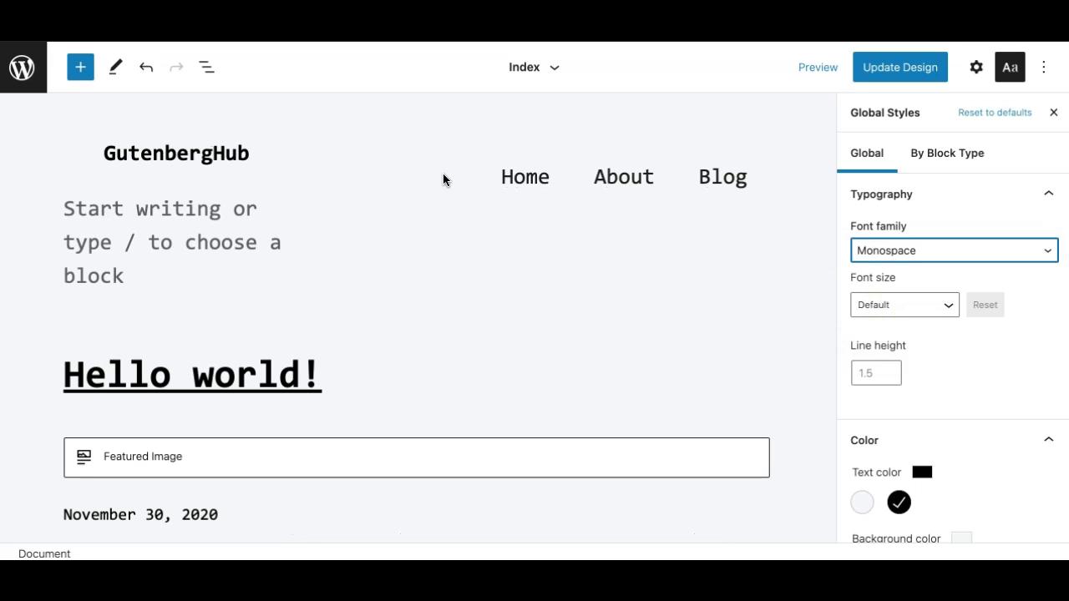
pyautogui.scroll(-4, 325, 389)
pyautogui.scroll(-3, 325, 389)
pyautogui.scroll(7, 325, 386)
pyautogui.click(944, 253)
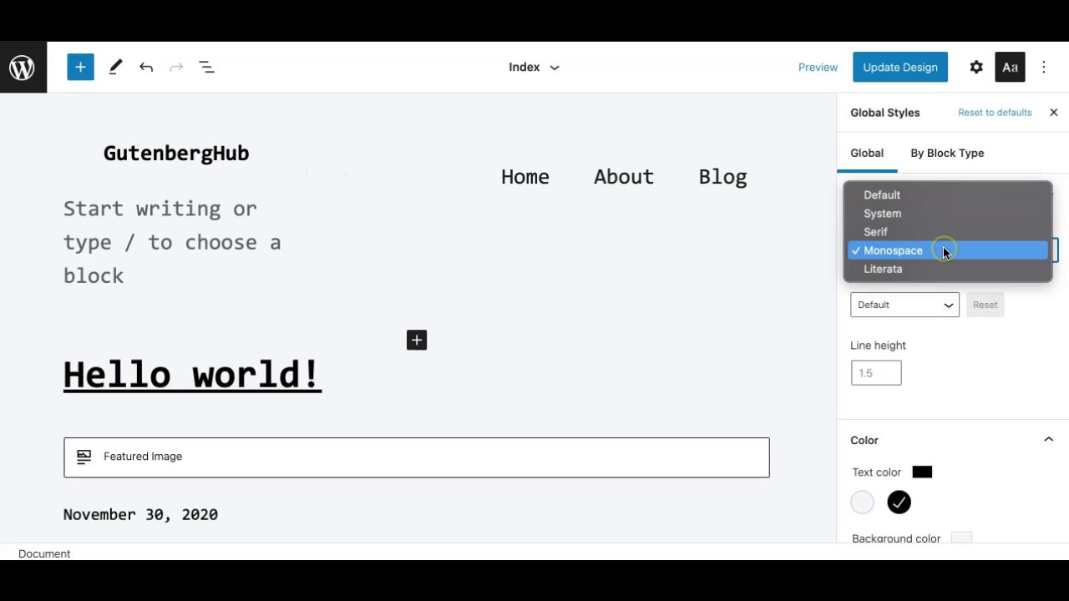
pyautogui.click(897, 194)
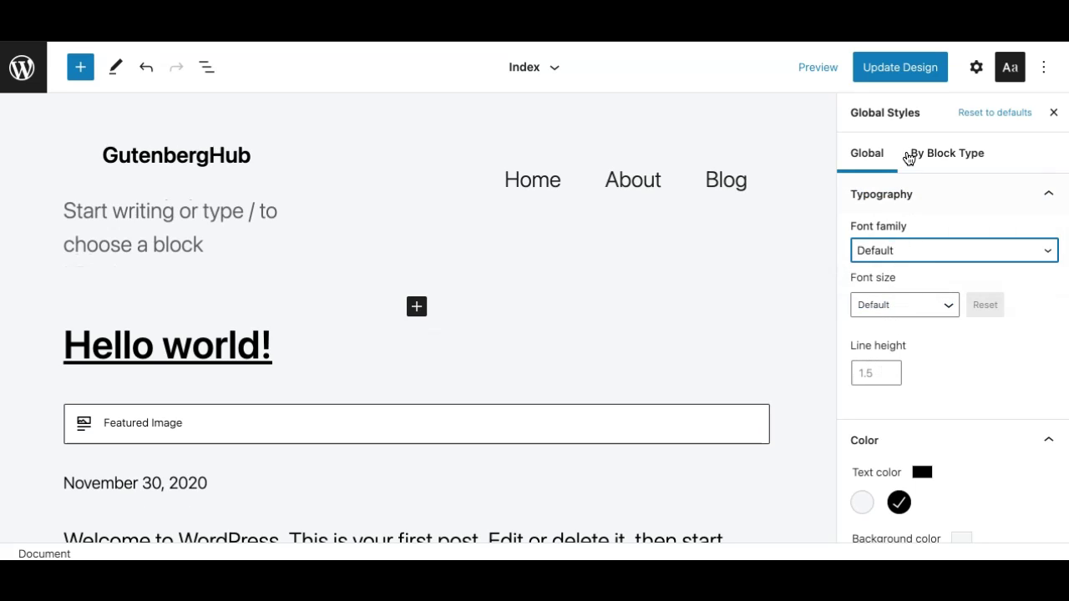
# - Try white as the site-wide text colour, then set it back to black
pyautogui.click(901, 195)
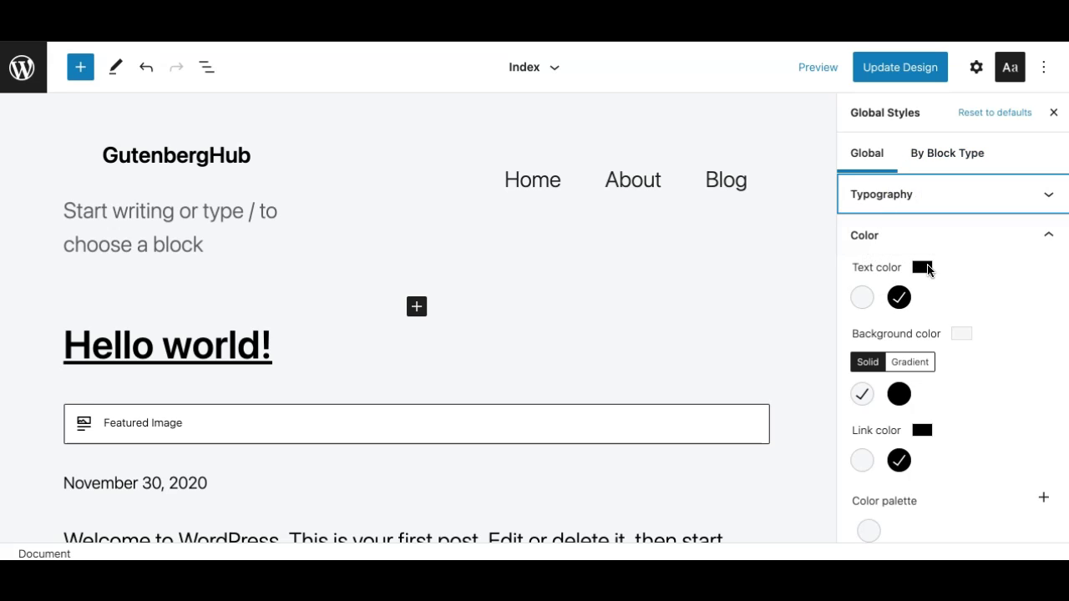
pyautogui.click(864, 298)
pyautogui.click(898, 297)
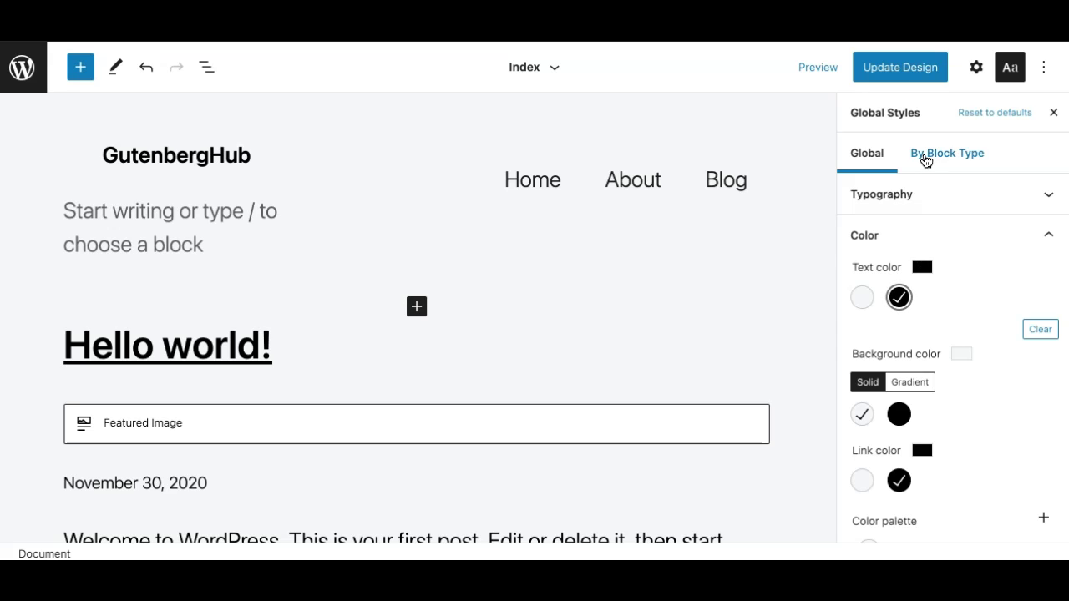
# - Under By Block Type, change the Heading (h2) font size from large to small
pyautogui.click(902, 244)
pyautogui.click(948, 156)
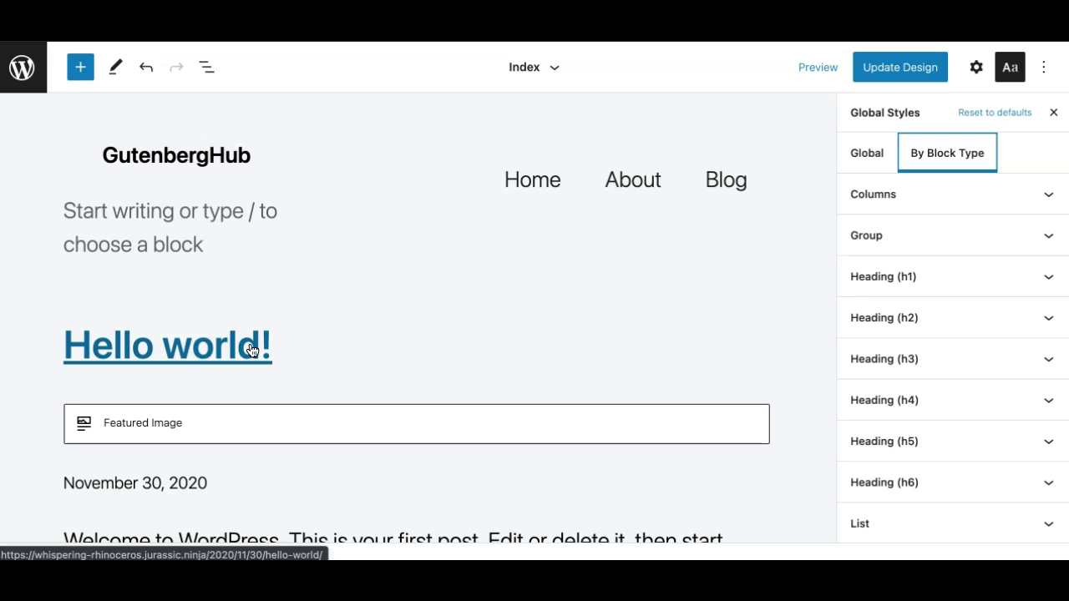
pyautogui.click(301, 349)
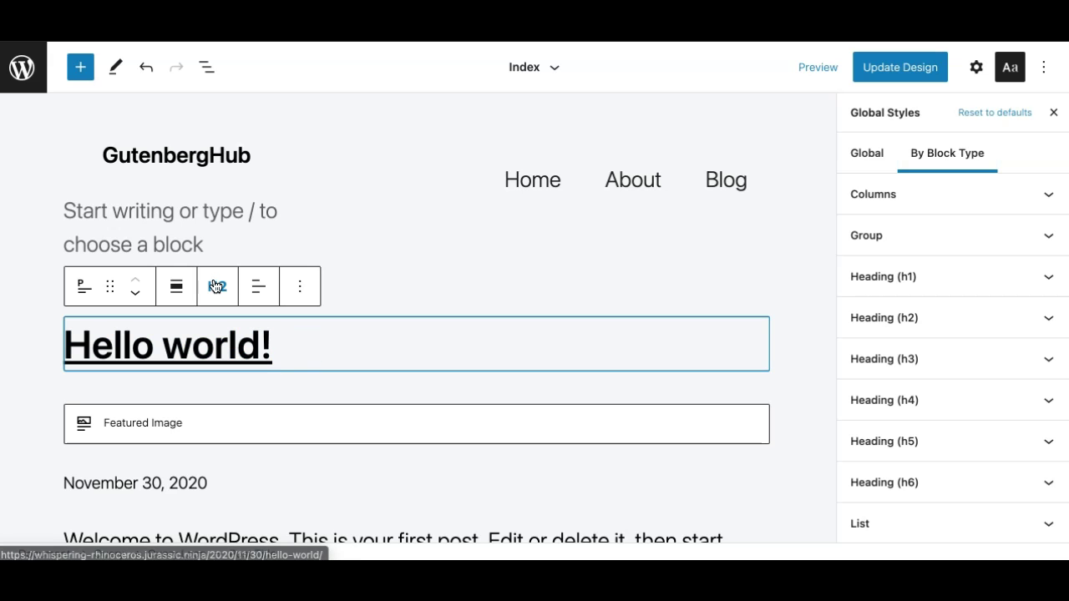
pyautogui.click(900, 326)
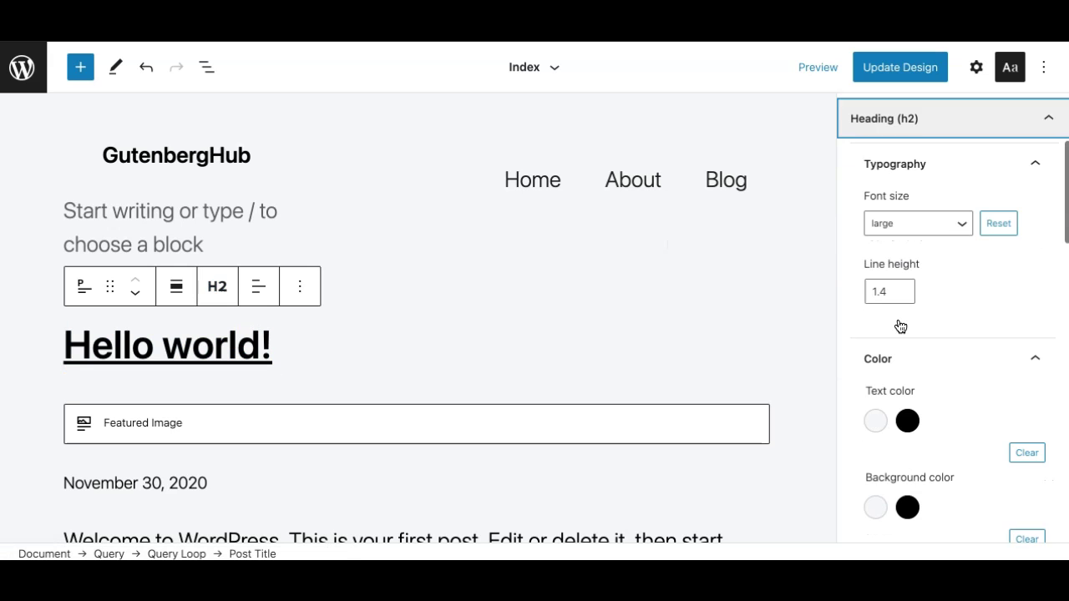
pyautogui.scroll(3, 905, 188)
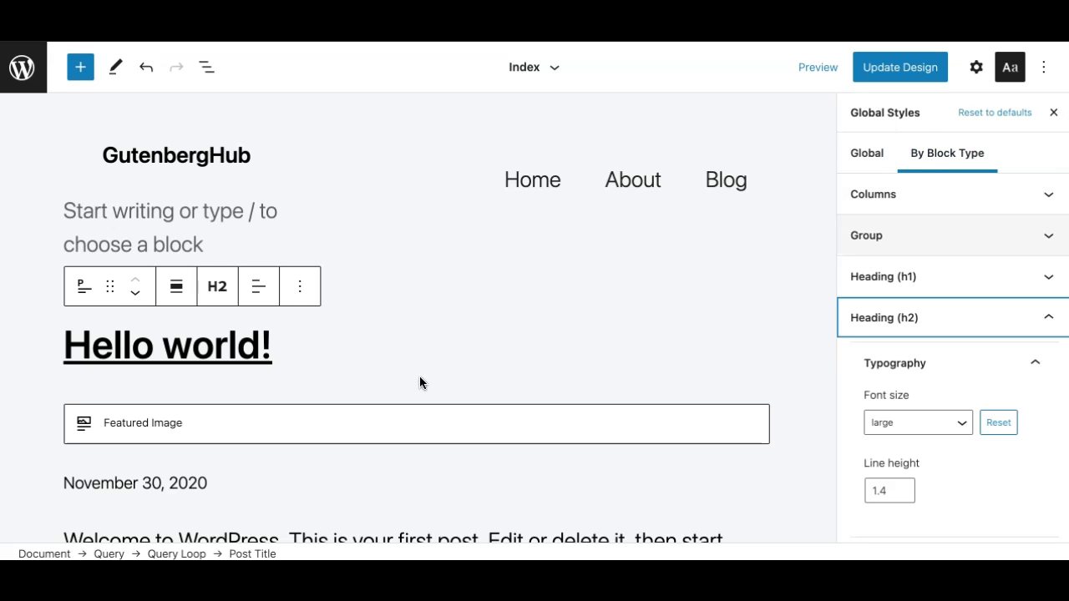
pyautogui.scroll(-2, 893, 344)
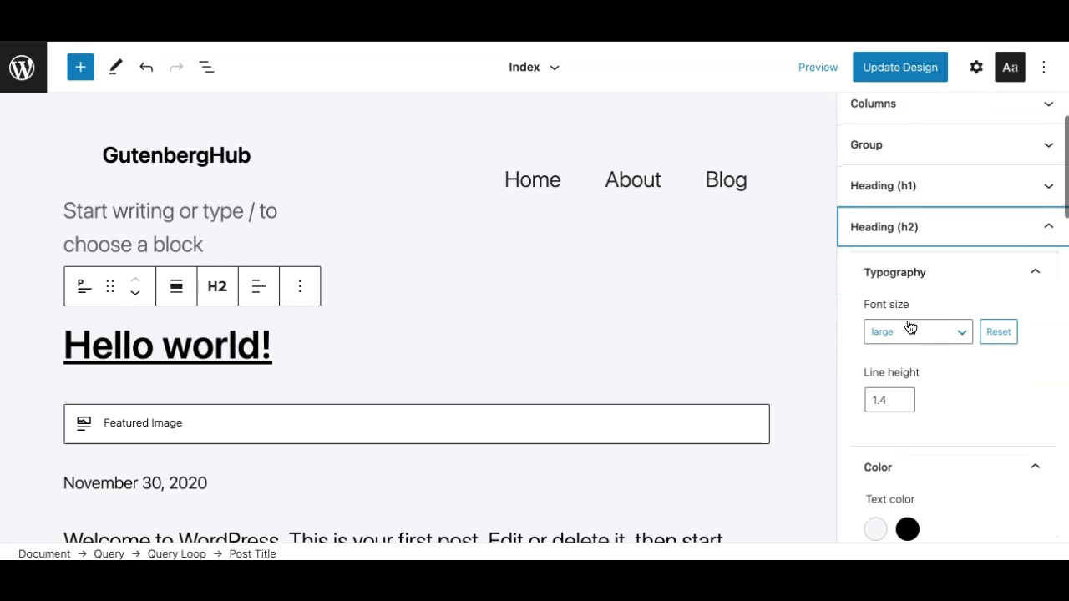
pyautogui.scroll(-1, 909, 375)
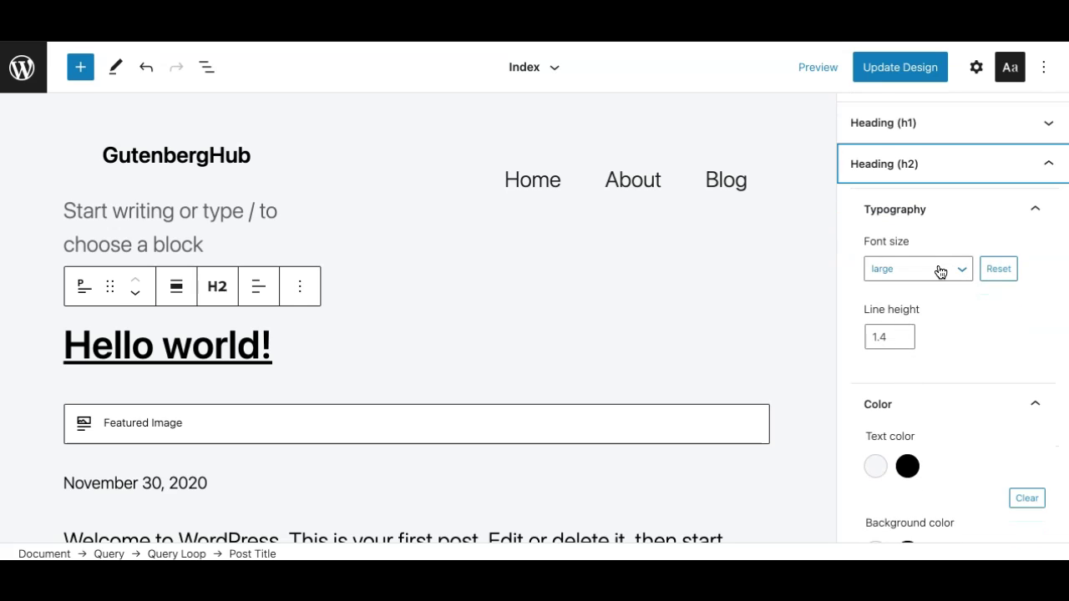
pyautogui.click(936, 268)
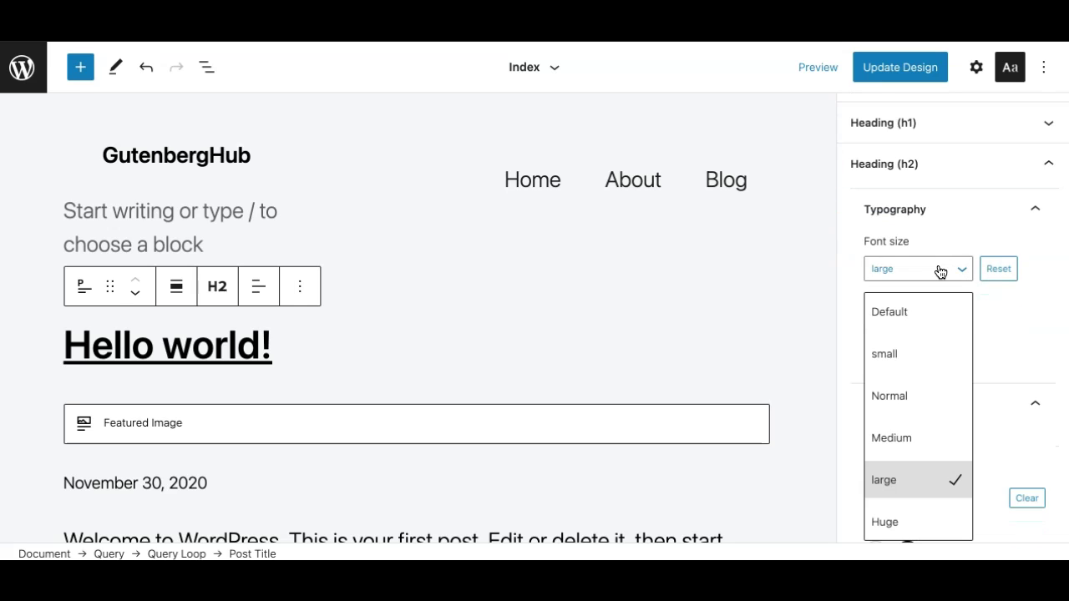
pyautogui.click(898, 352)
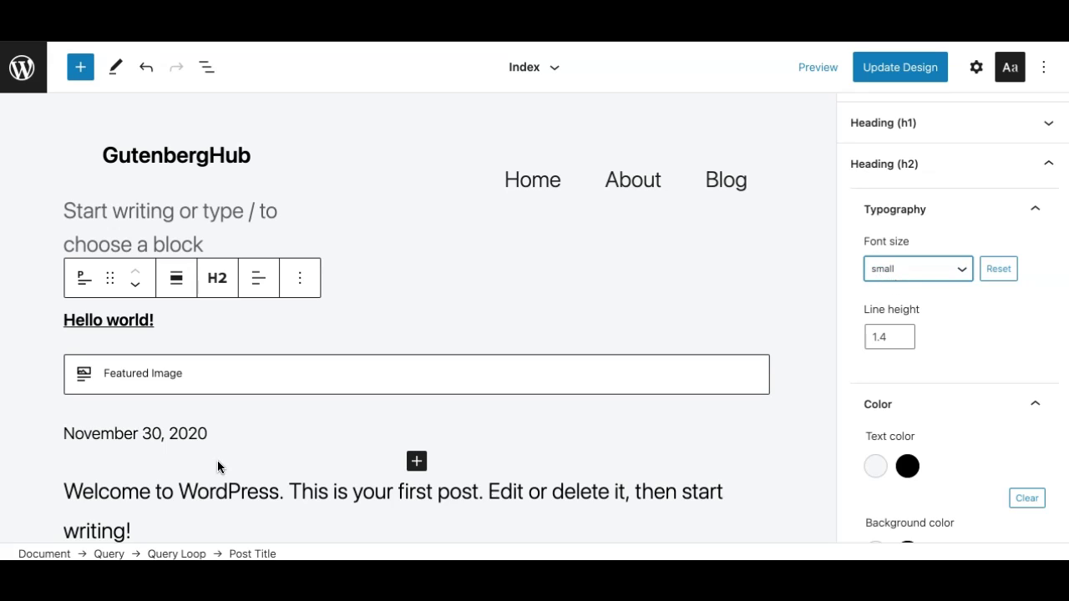
# - Add an H2 heading reading 'dsdasdas' below the post excerpt and show its block settings
pyautogui.click(323, 448)
pyautogui.scroll(-3, 326, 443)
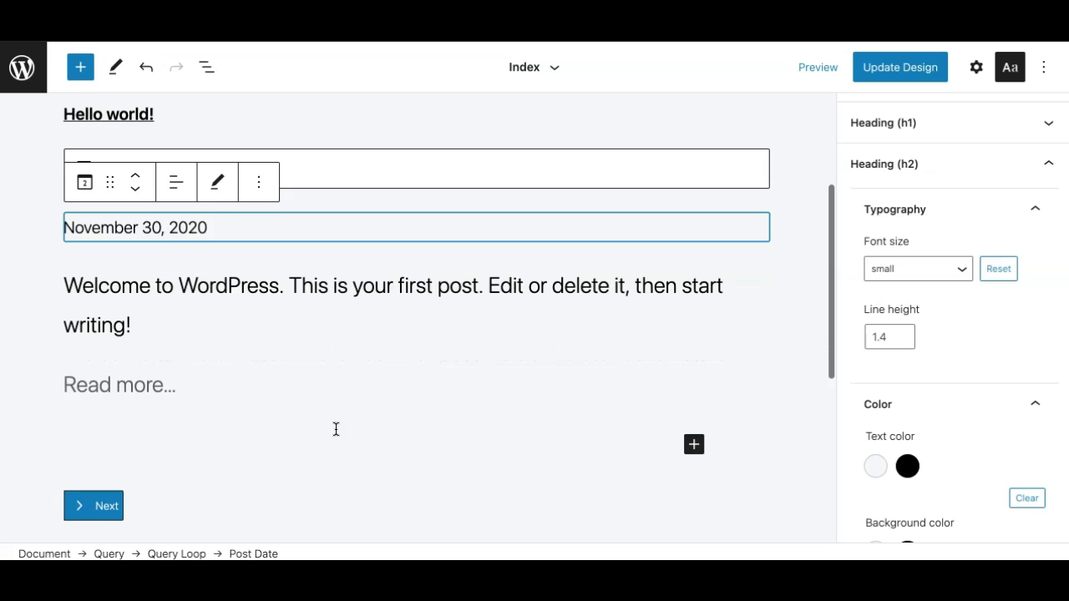
pyautogui.click(256, 387)
pyautogui.click(235, 430)
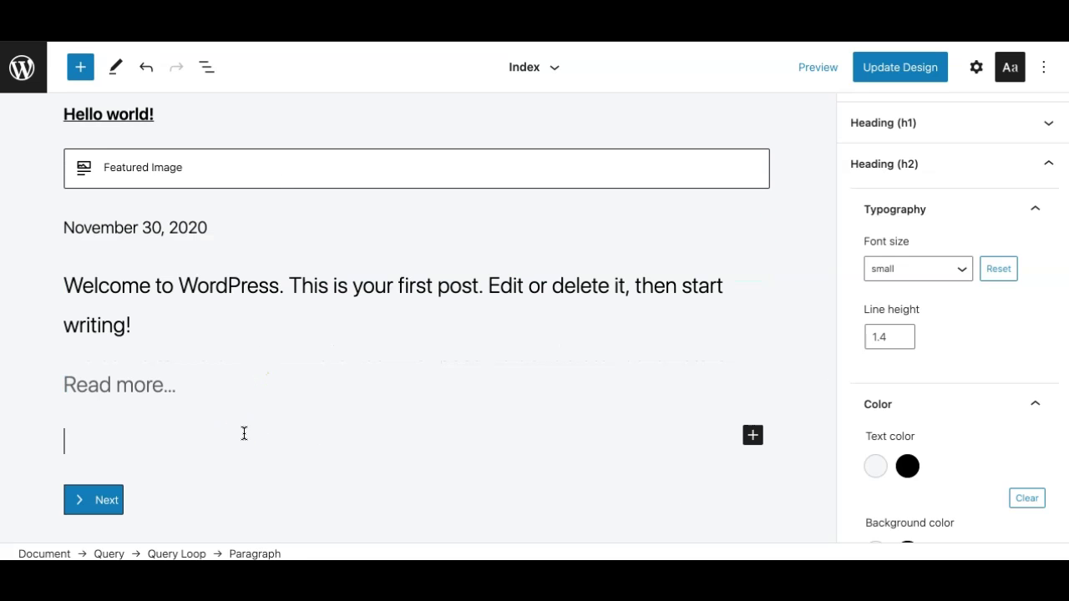
pyautogui.write('/head')
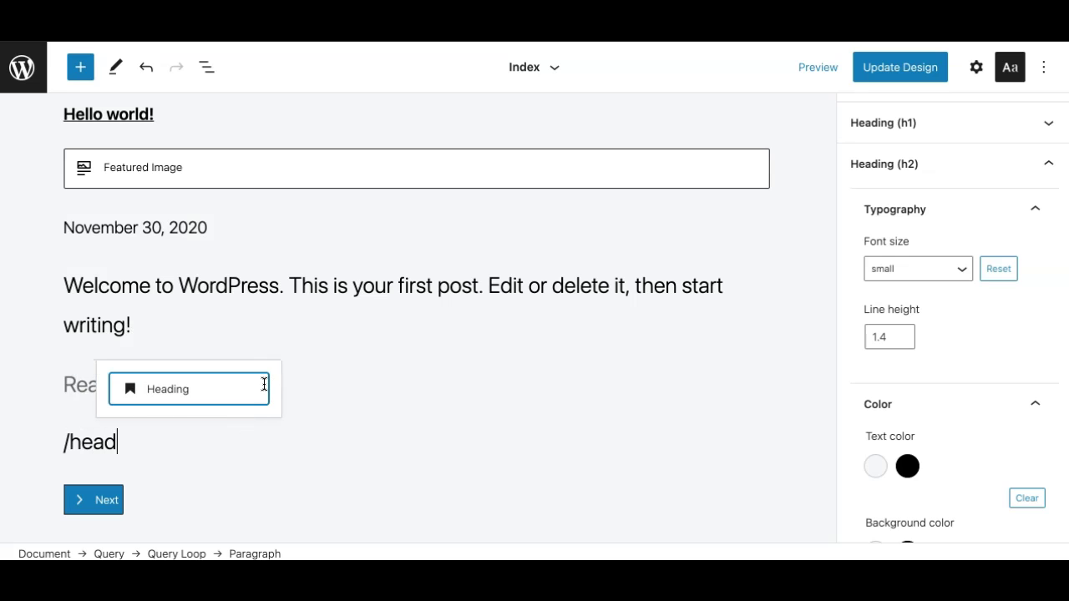
pyautogui.click(226, 389)
pyautogui.write('dsdasdas')
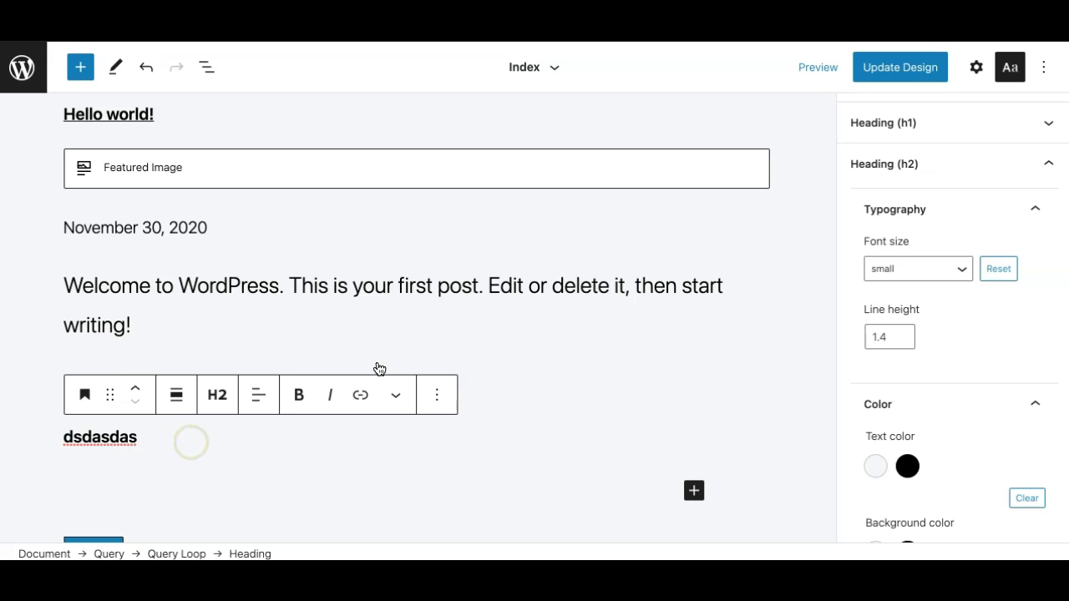
pyautogui.click(976, 69)
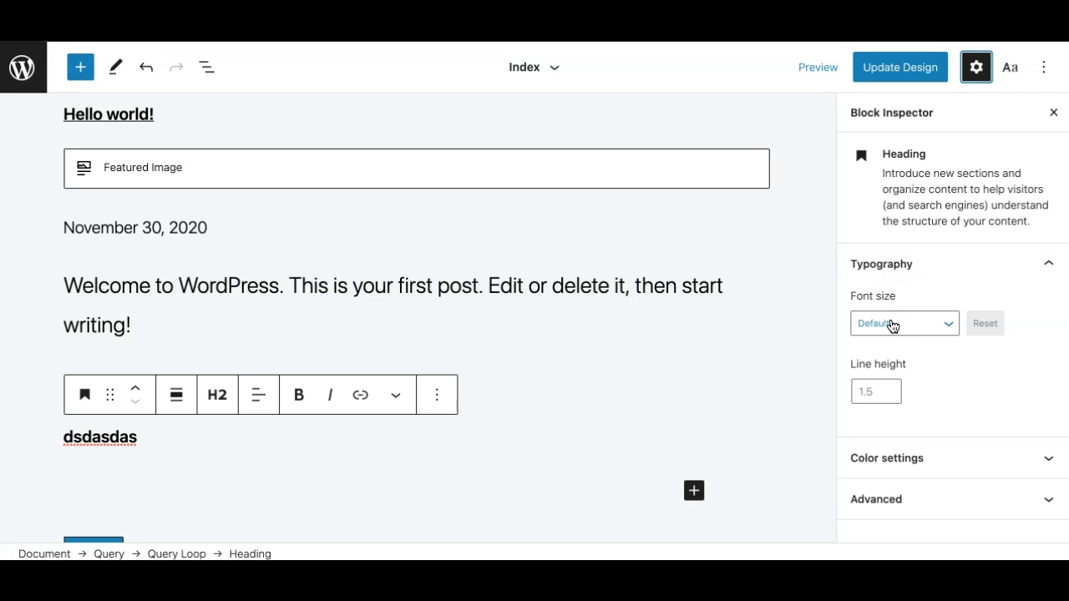
# - Change the dsdasdas heading's font size from Default to large
pyautogui.click(1010, 68)
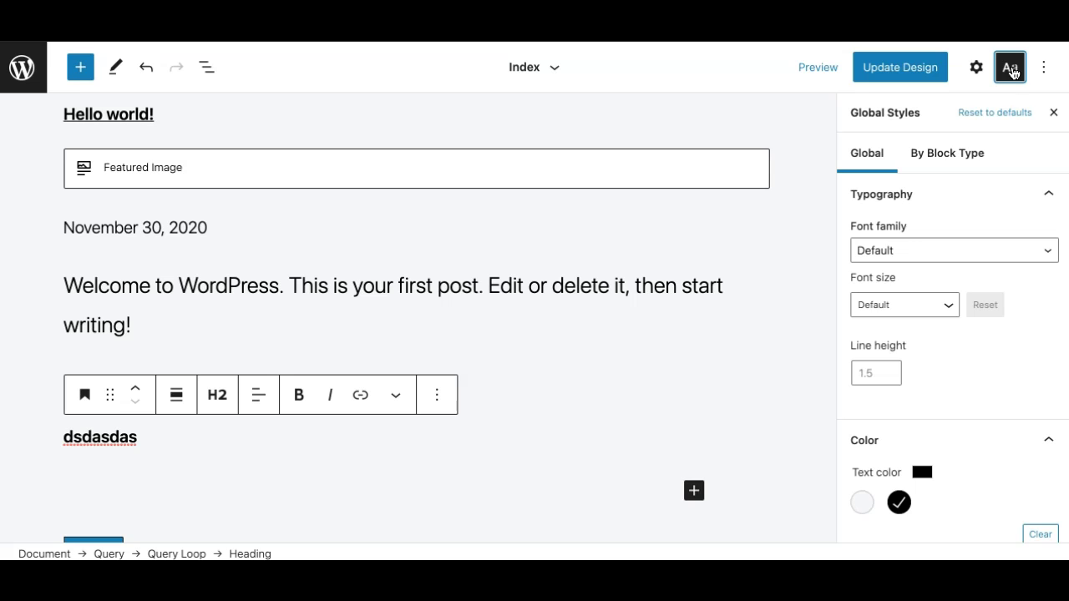
pyautogui.click(976, 69)
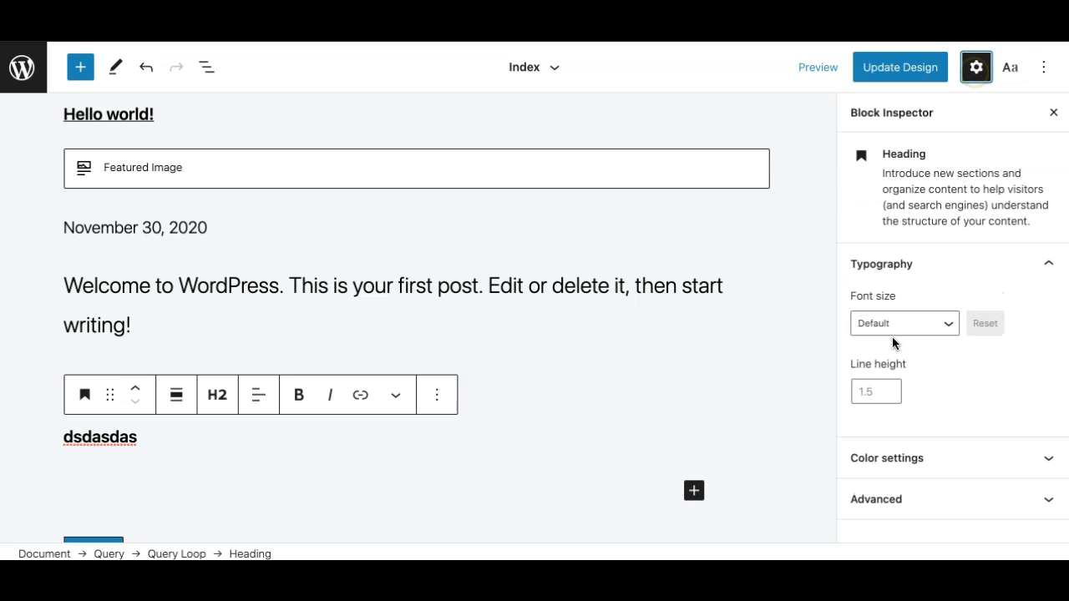
pyautogui.click(895, 329)
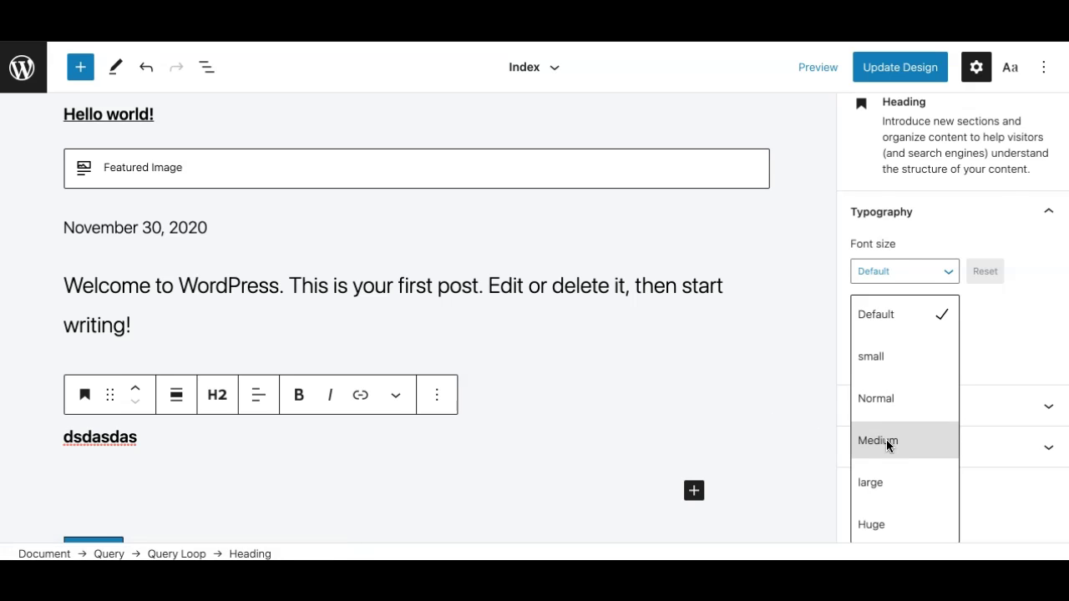
pyautogui.click(874, 483)
pyautogui.click(213, 460)
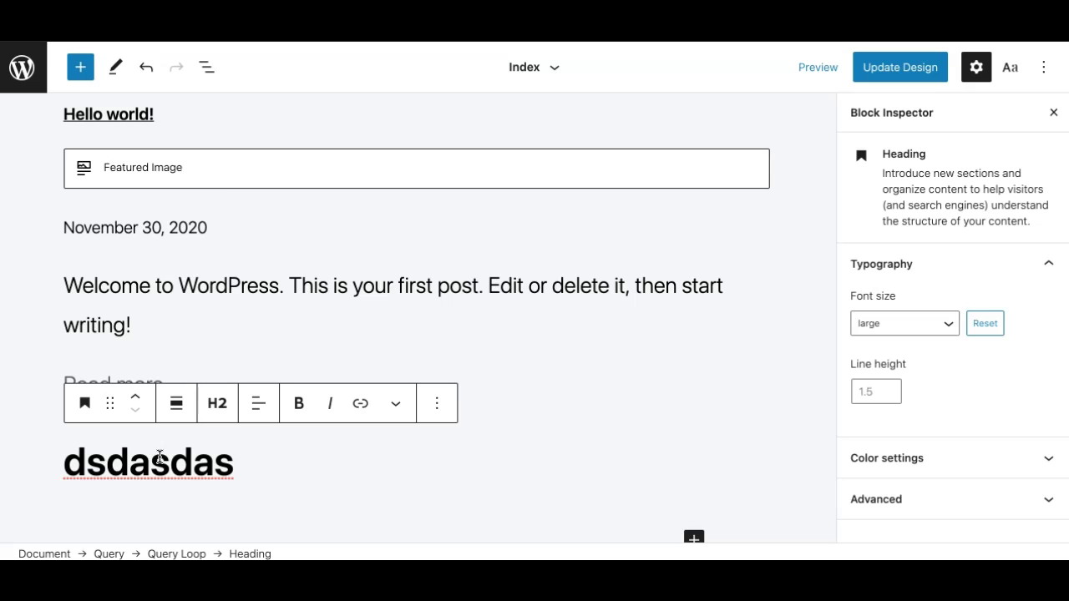
pyautogui.scroll(2, 215, 175)
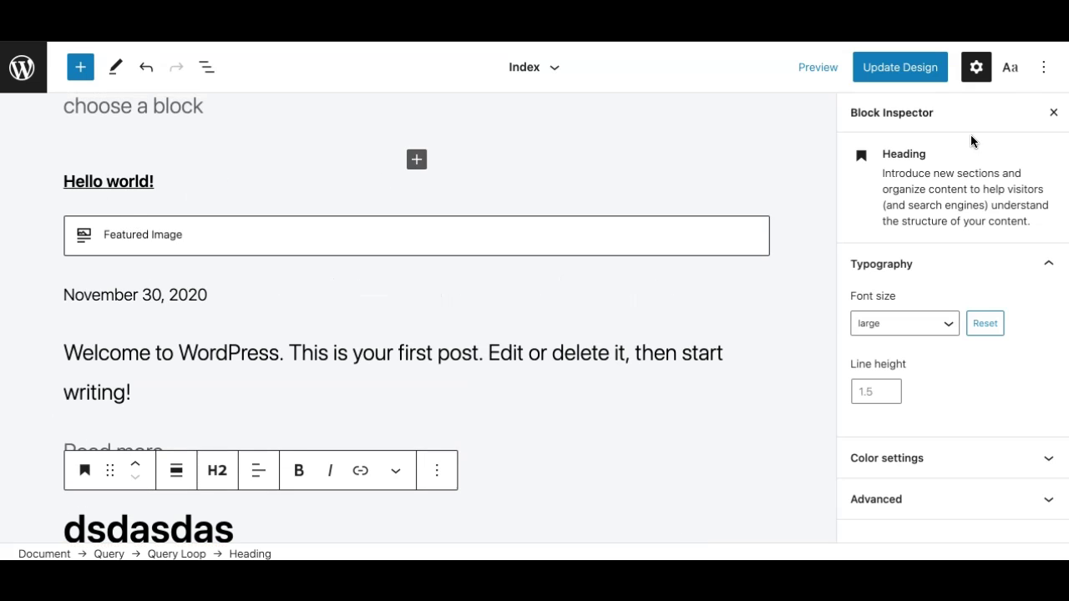
# - Collapse the Typography and Color panels in Global Styles, then close that sidebar
pyautogui.click(1010, 70)
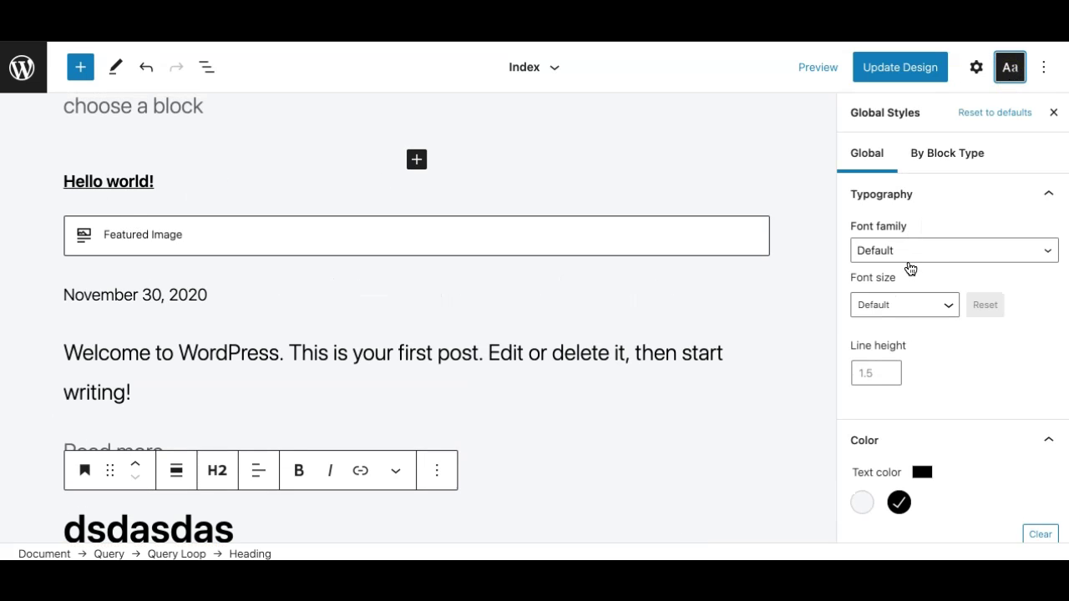
pyautogui.click(944, 192)
pyautogui.click(981, 235)
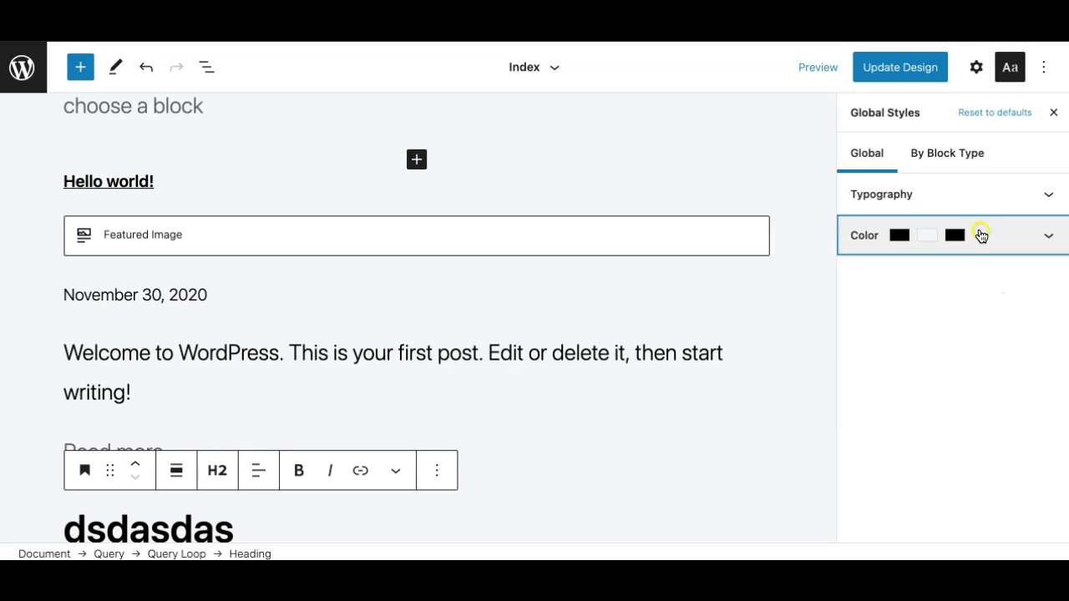
pyautogui.click(958, 308)
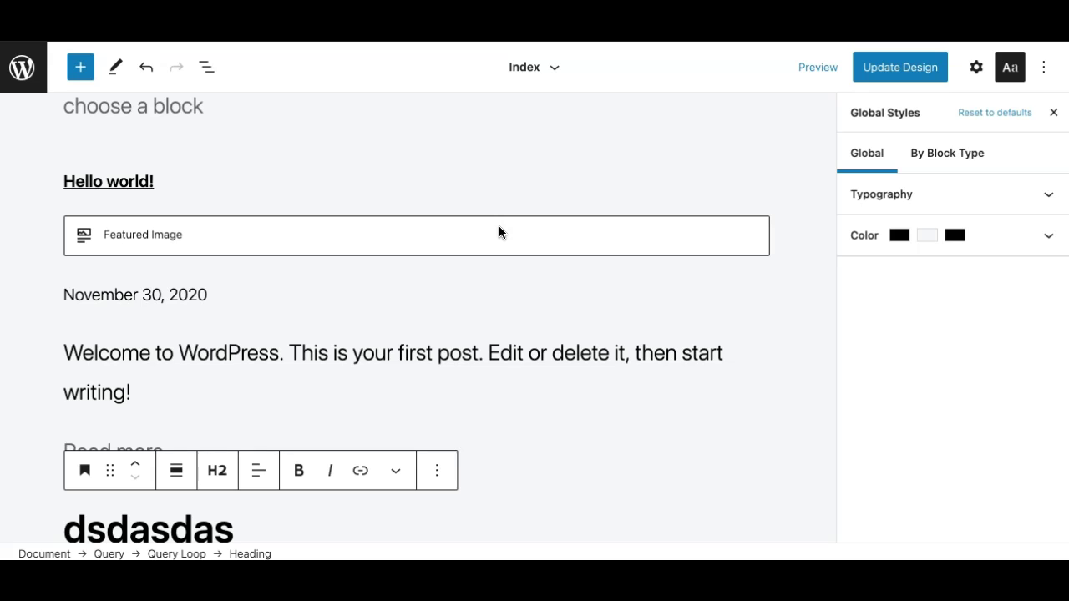
pyautogui.click(962, 202)
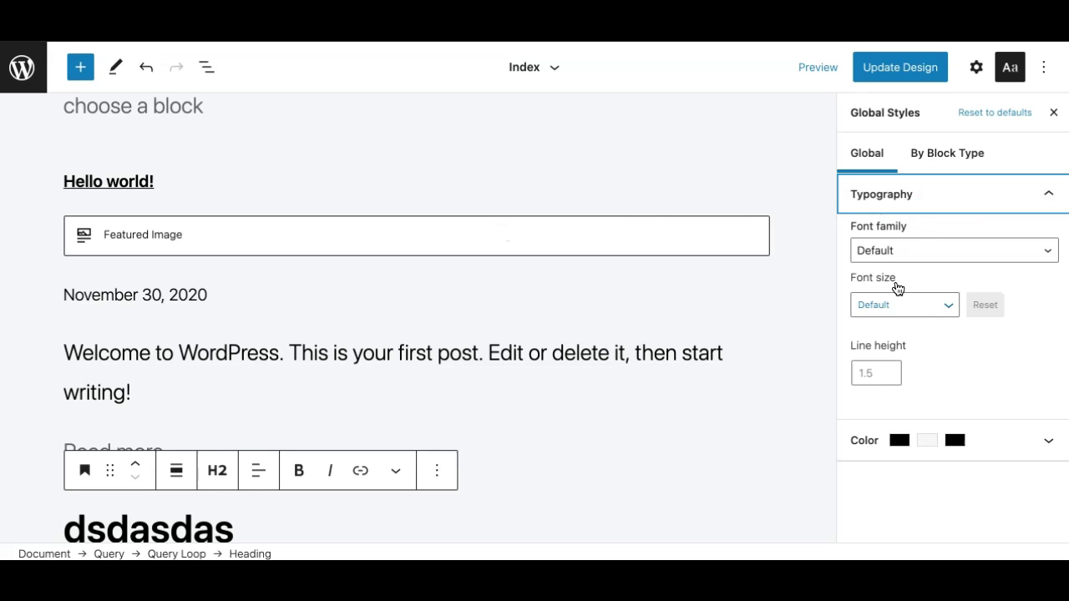
pyautogui.click(938, 186)
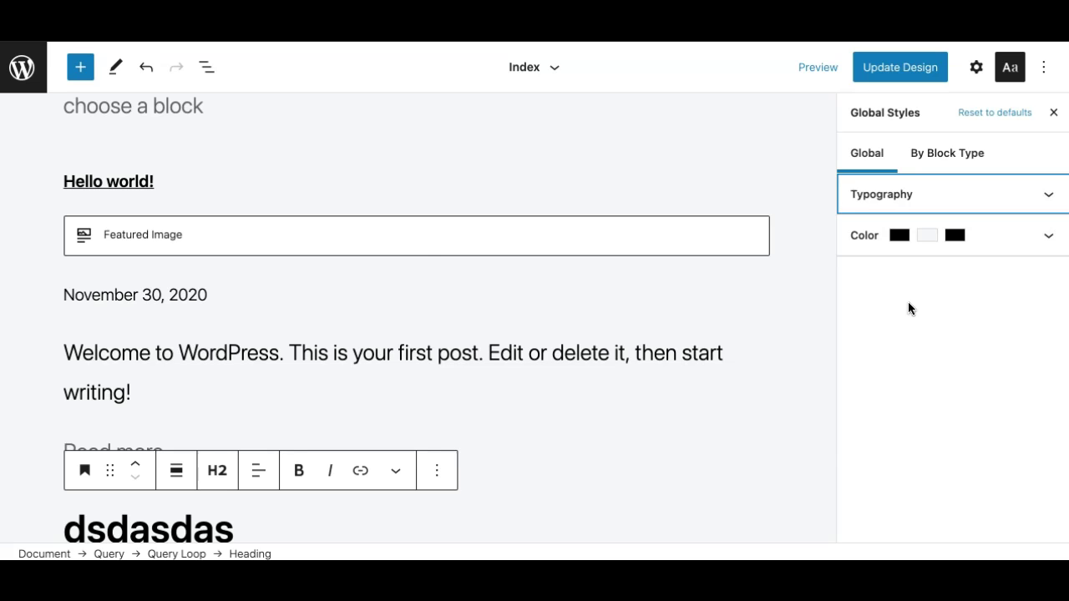
pyautogui.scroll(3, 327, 335)
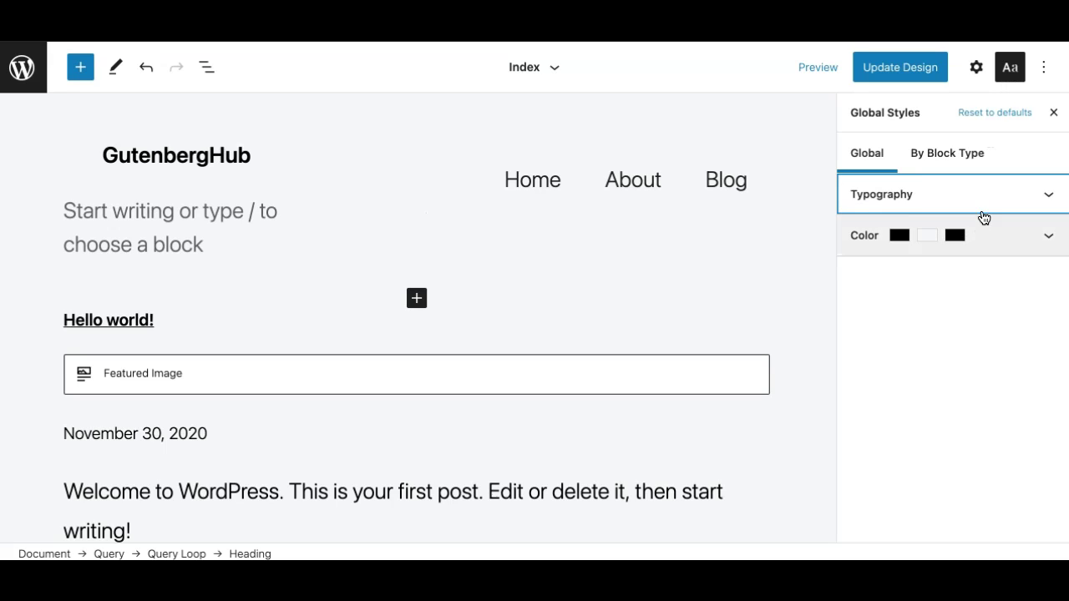
pyautogui.click(958, 267)
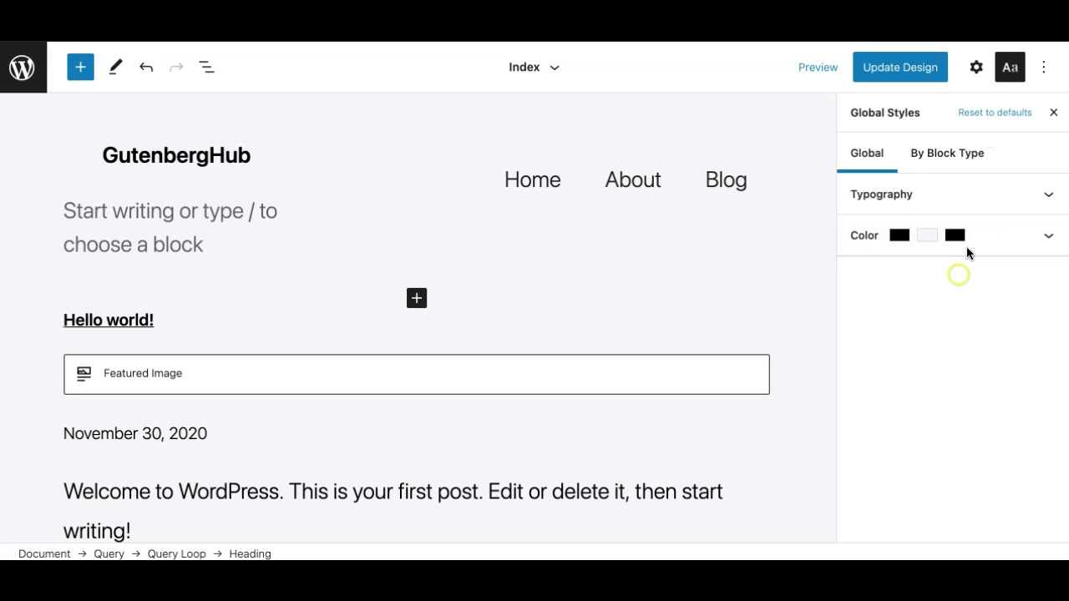
pyautogui.click(1012, 68)
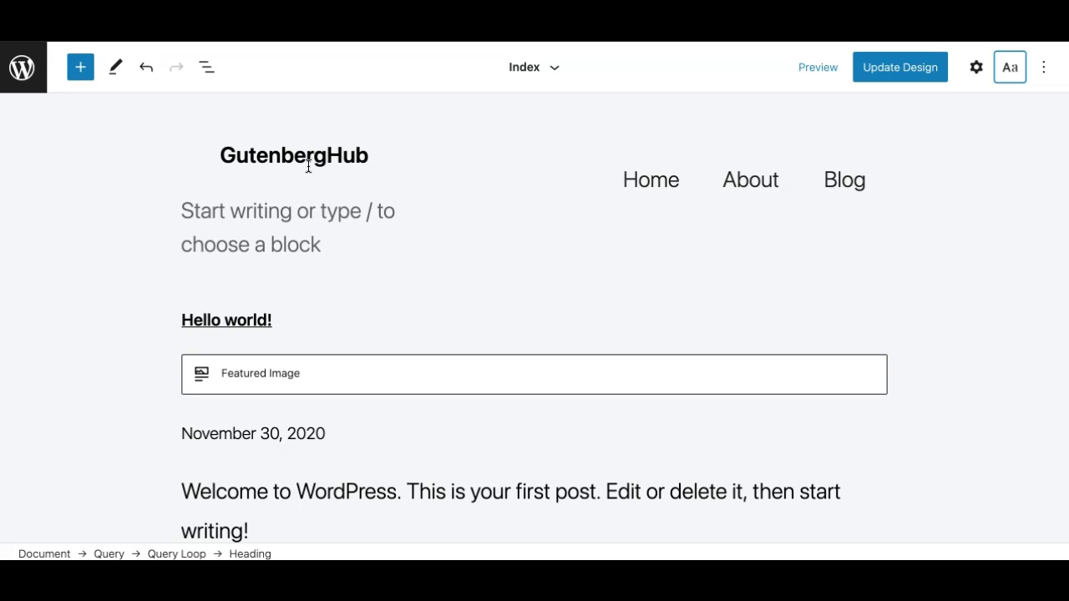
pyautogui.click(182, 162)
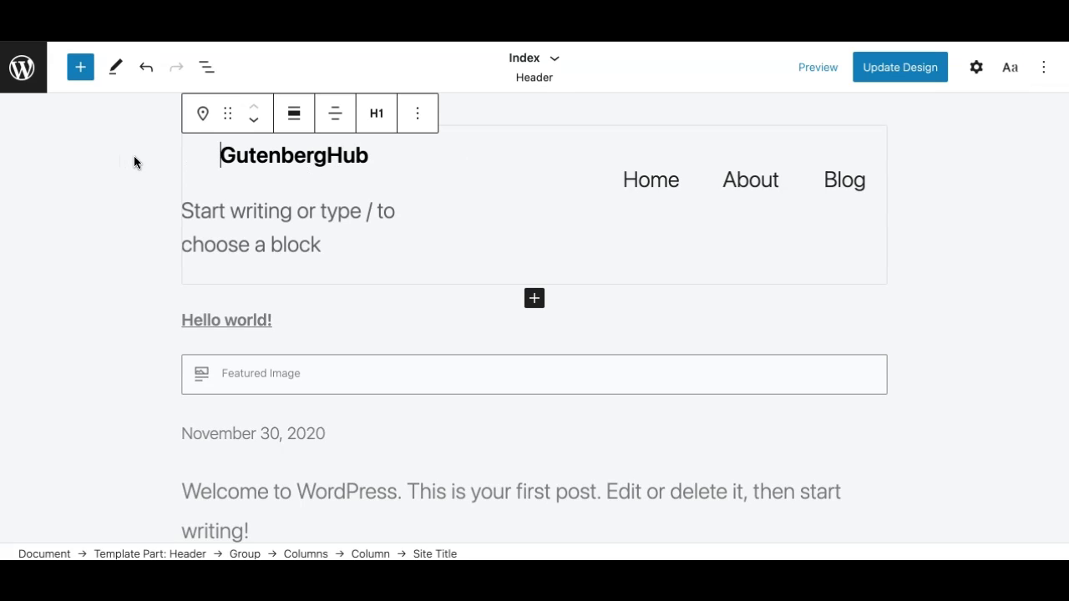
pyautogui.click(147, 185)
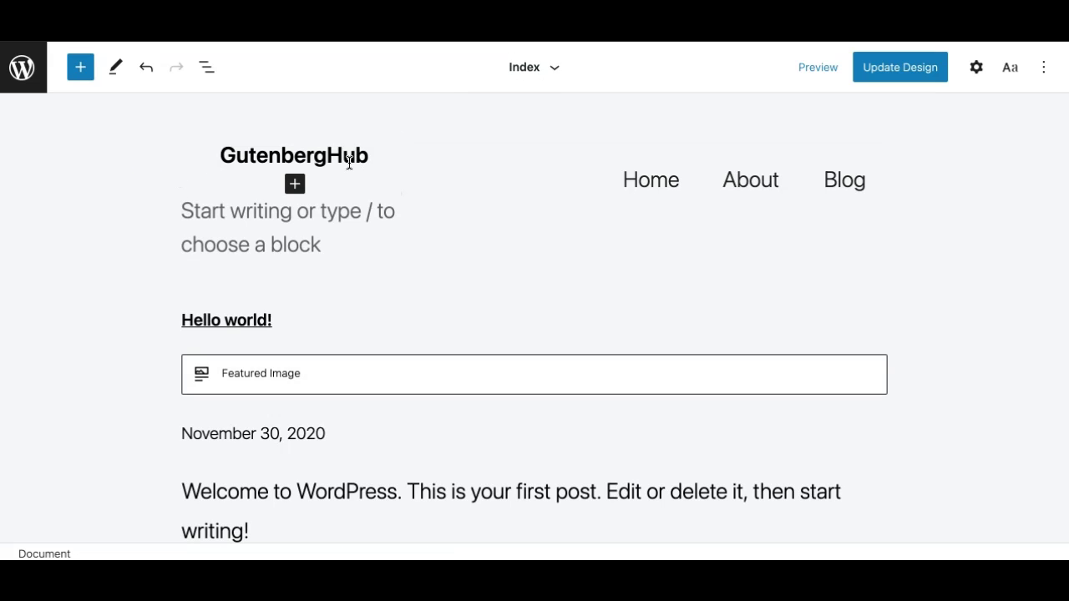
pyautogui.scroll(-6, 291, 331)
pyautogui.scroll(5, 291, 337)
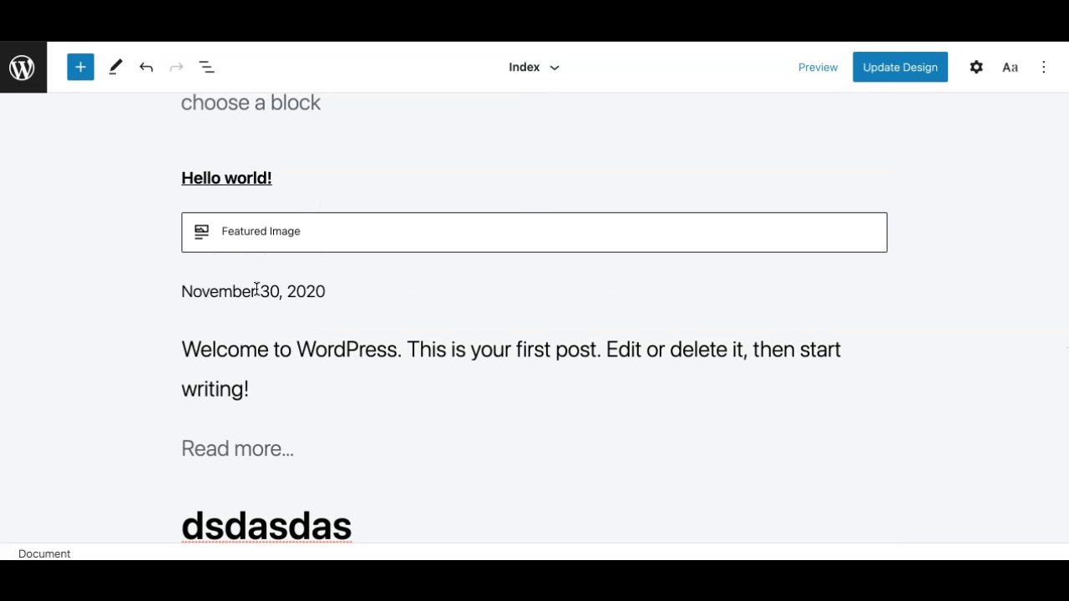
pyautogui.click(77, 68)
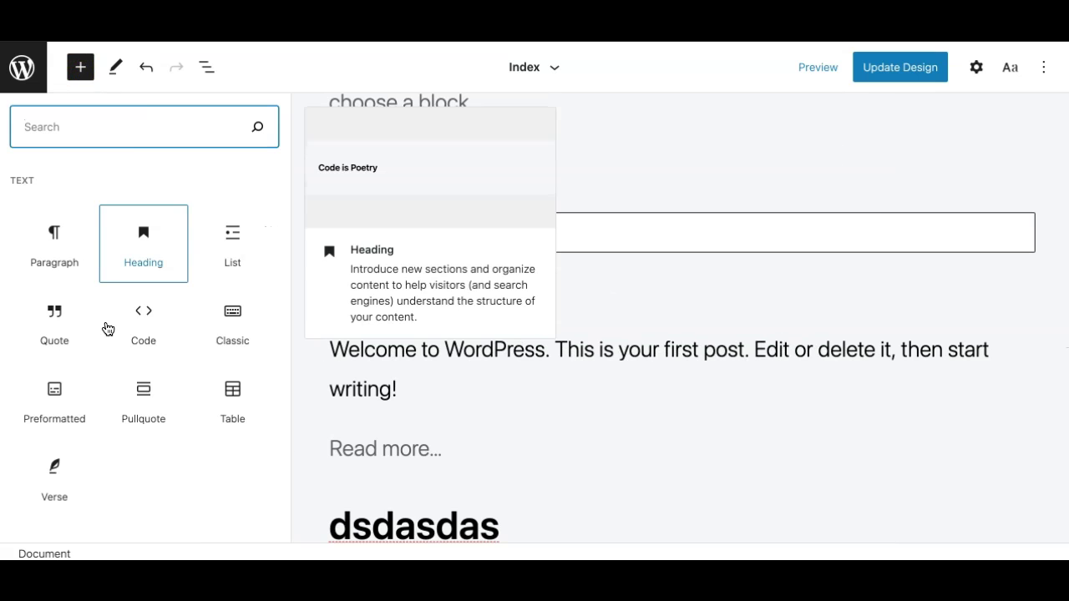
pyautogui.scroll(-8, 83, 362)
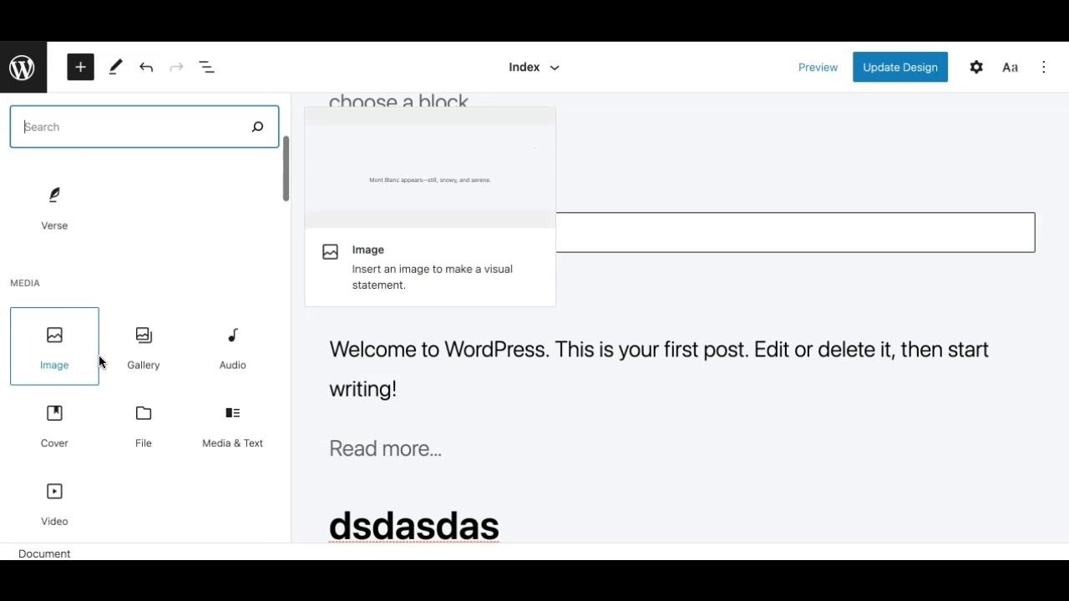
pyautogui.scroll(-3, 112, 384)
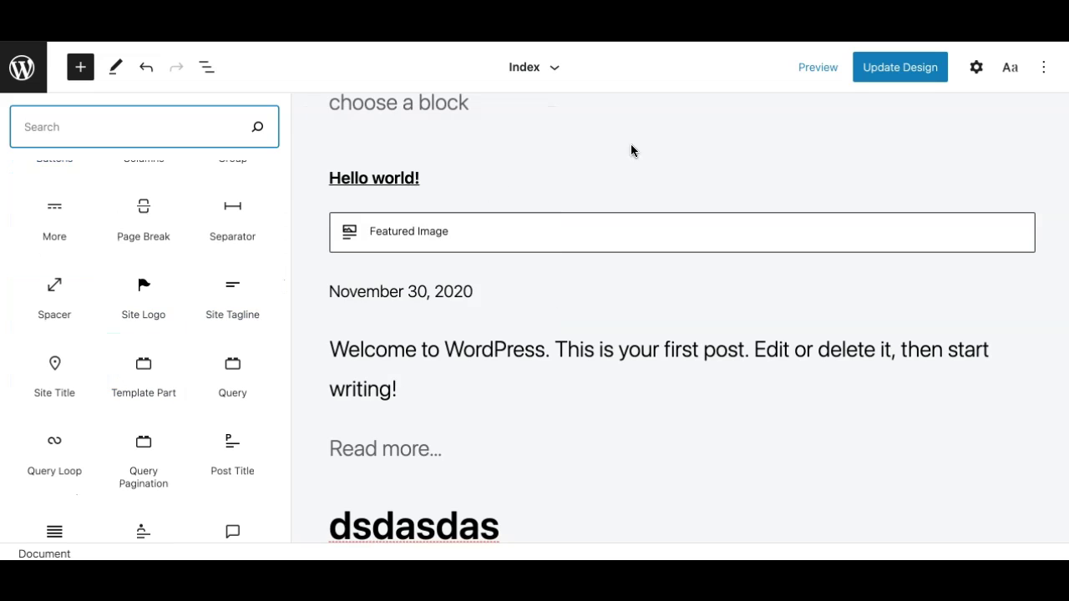
pyautogui.scroll(2, 634, 124)
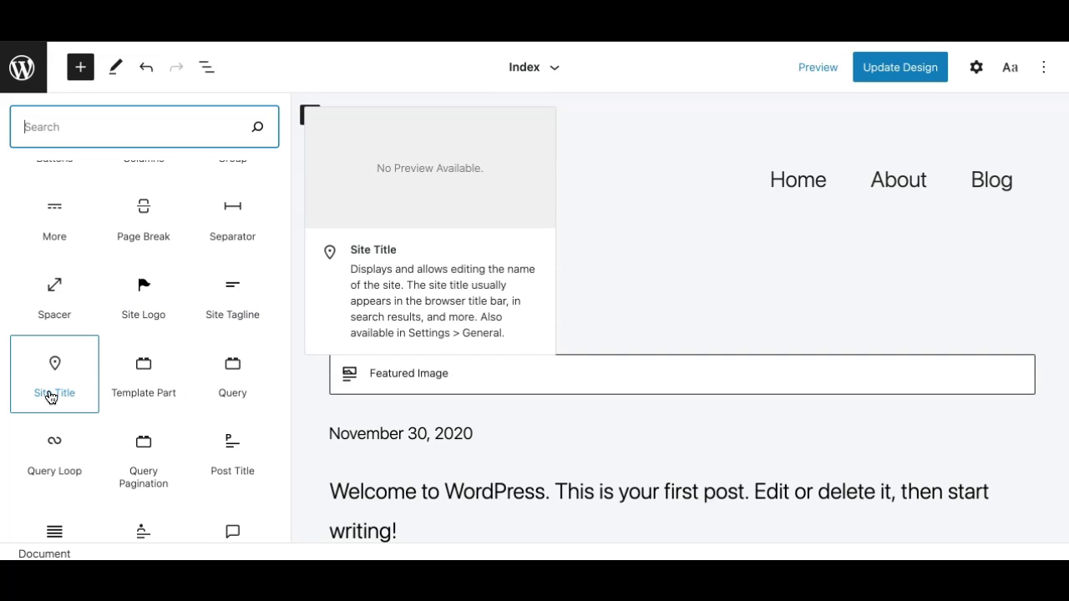
pyautogui.scroll(-2, 147, 410)
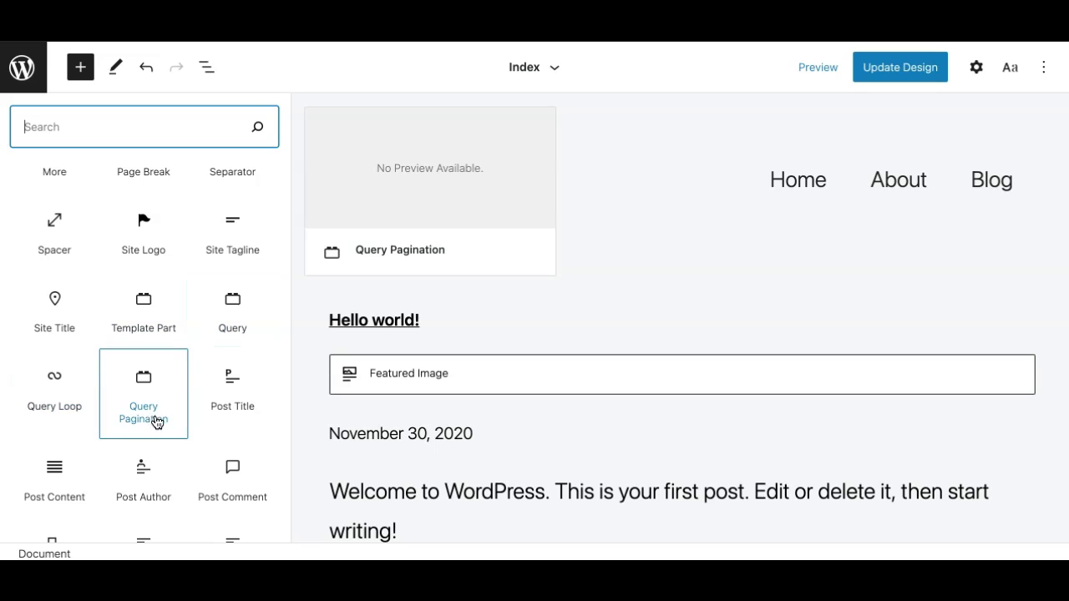
pyautogui.scroll(-2, 208, 405)
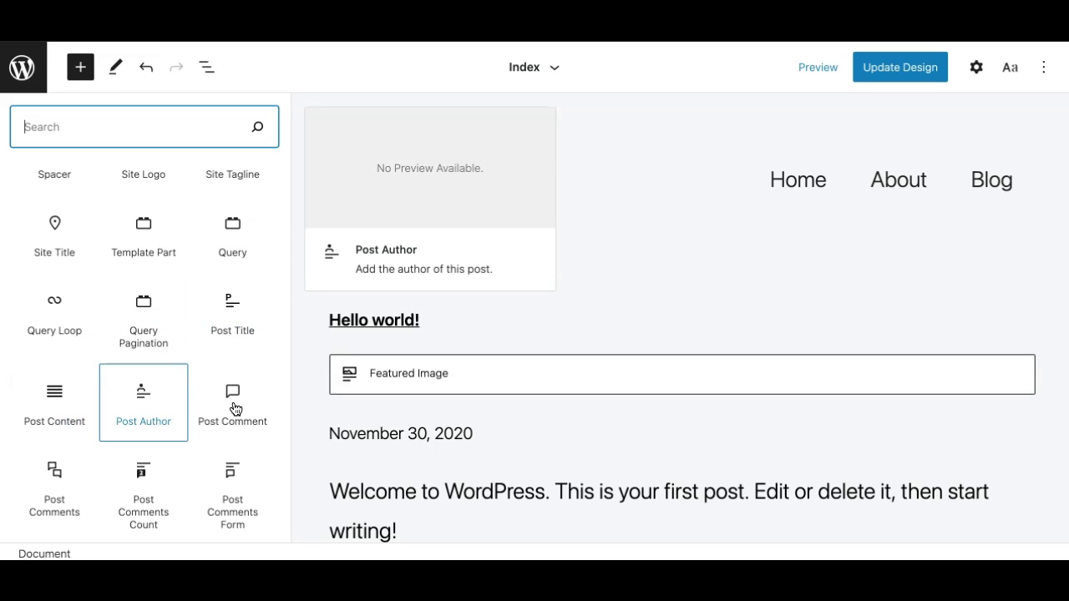
pyautogui.scroll(-2, 232, 413)
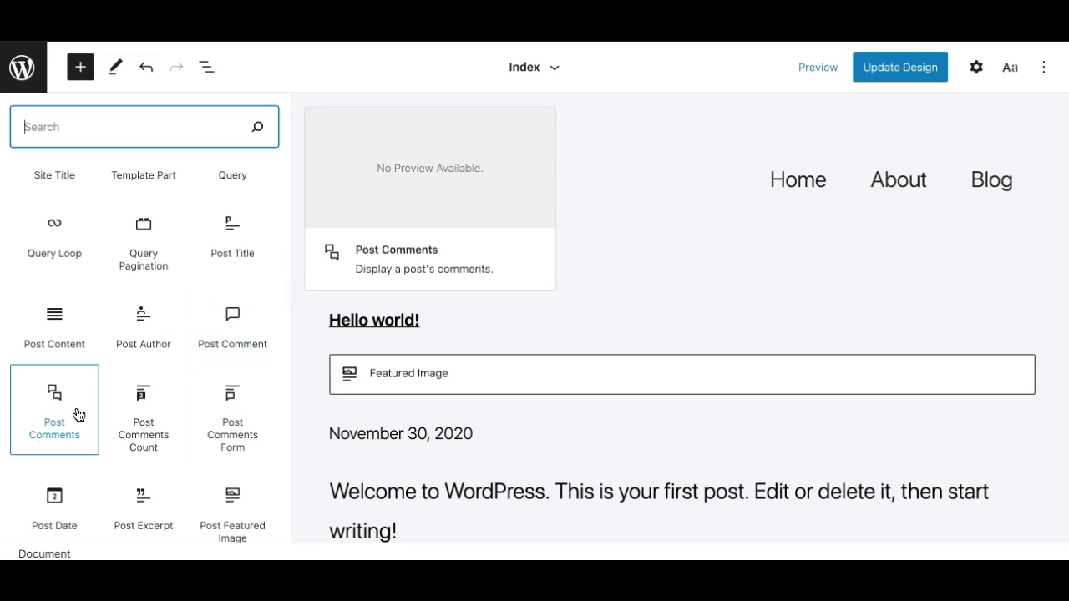
pyautogui.scroll(-2, 150, 446)
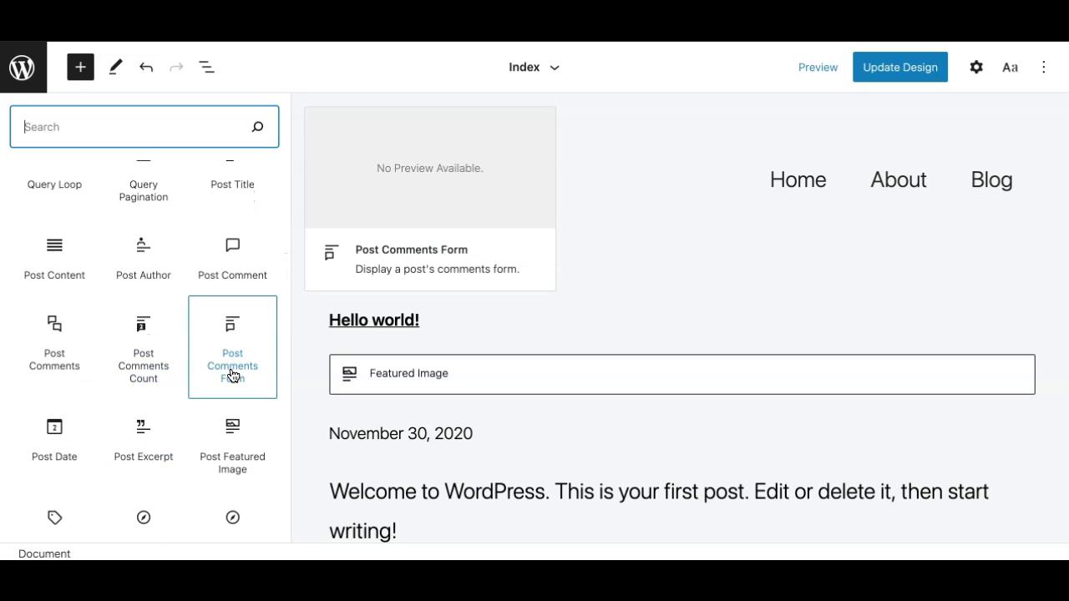
pyautogui.scroll(-2, 233, 375)
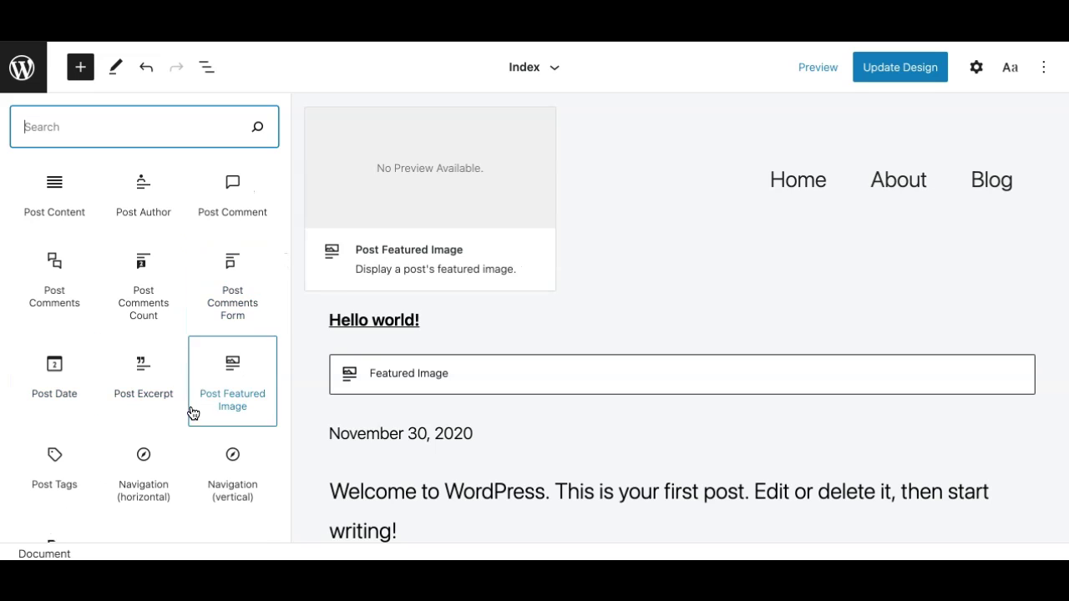
pyautogui.scroll(-2, 192, 413)
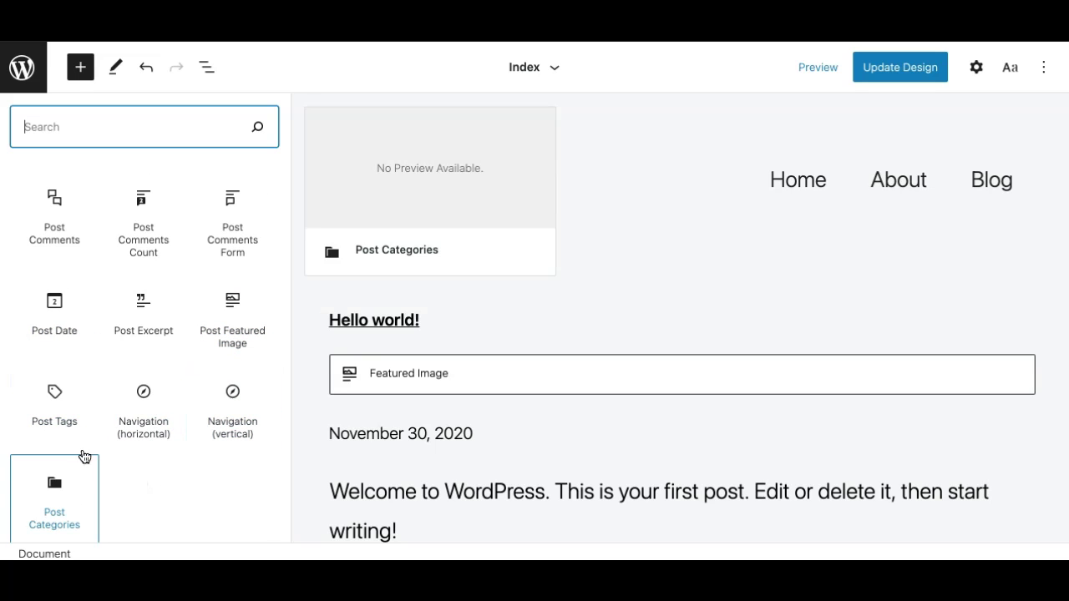
pyautogui.scroll(-5, 159, 451)
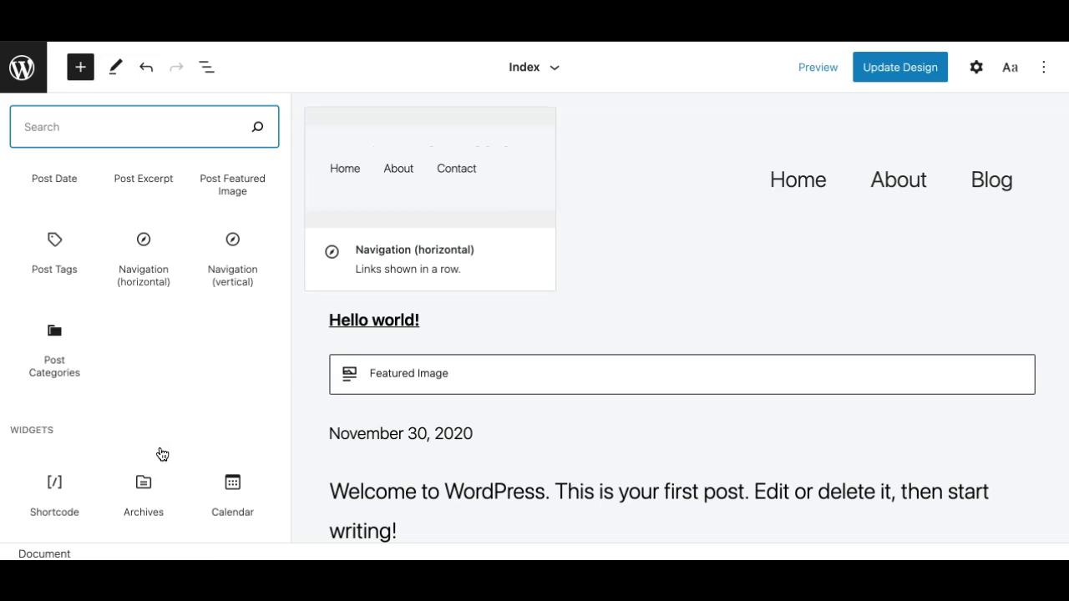
pyautogui.scroll(-10, 146, 355)
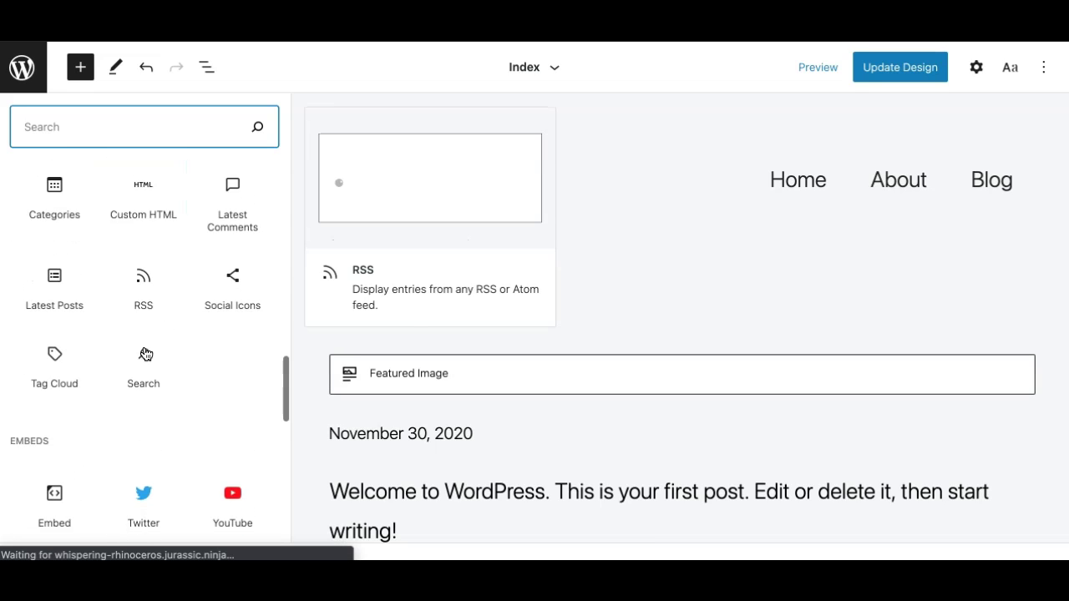
pyautogui.scroll(-10, 145, 355)
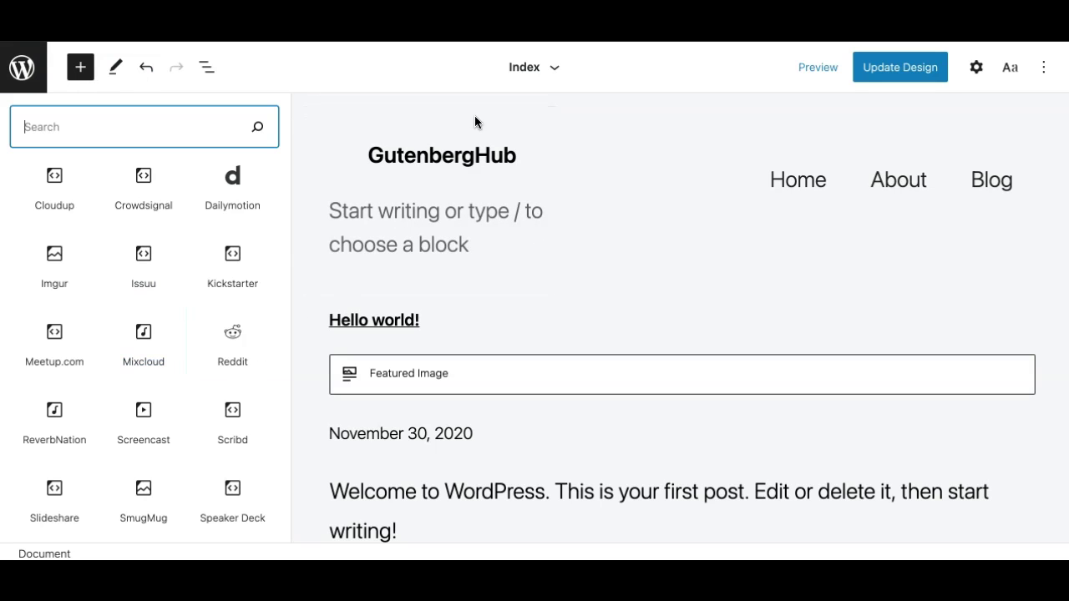
# - Close the block library and show the Index template's details
pyautogui.click(79, 74)
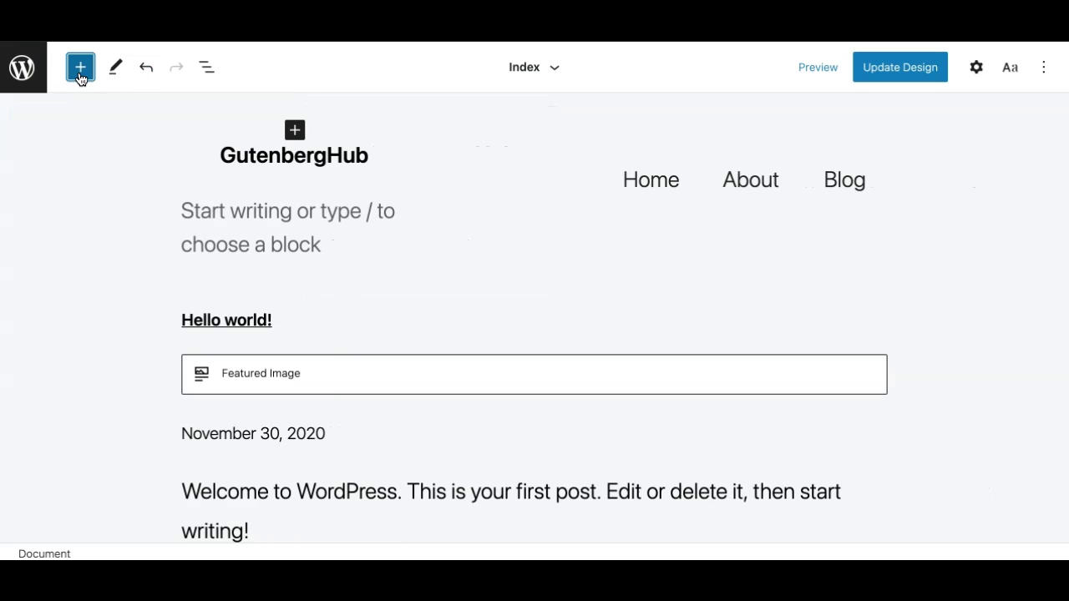
pyautogui.scroll(-6, 607, 367)
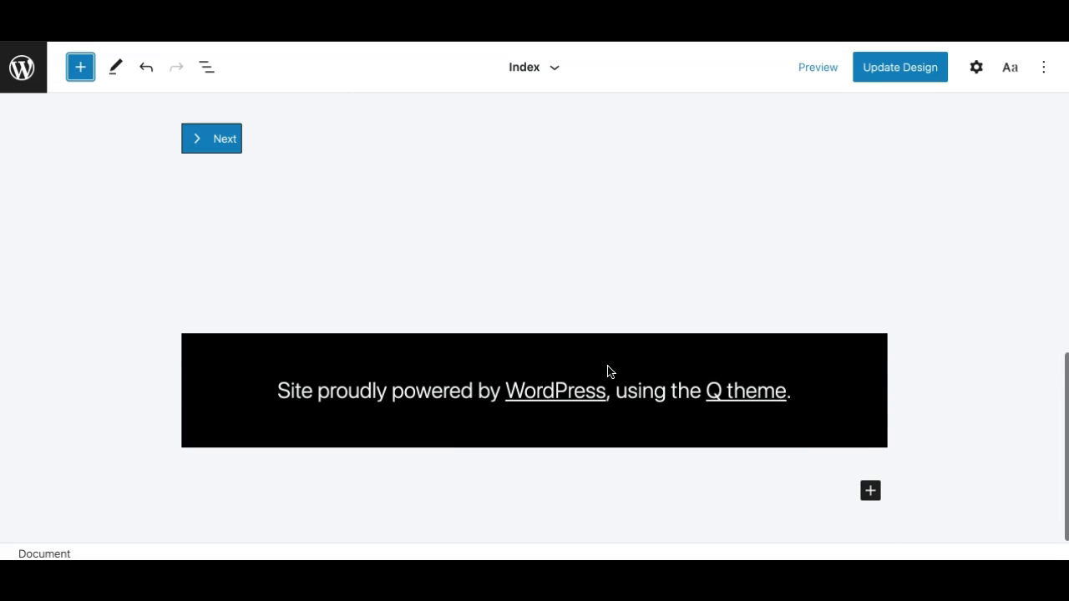
pyautogui.scroll(10, 607, 365)
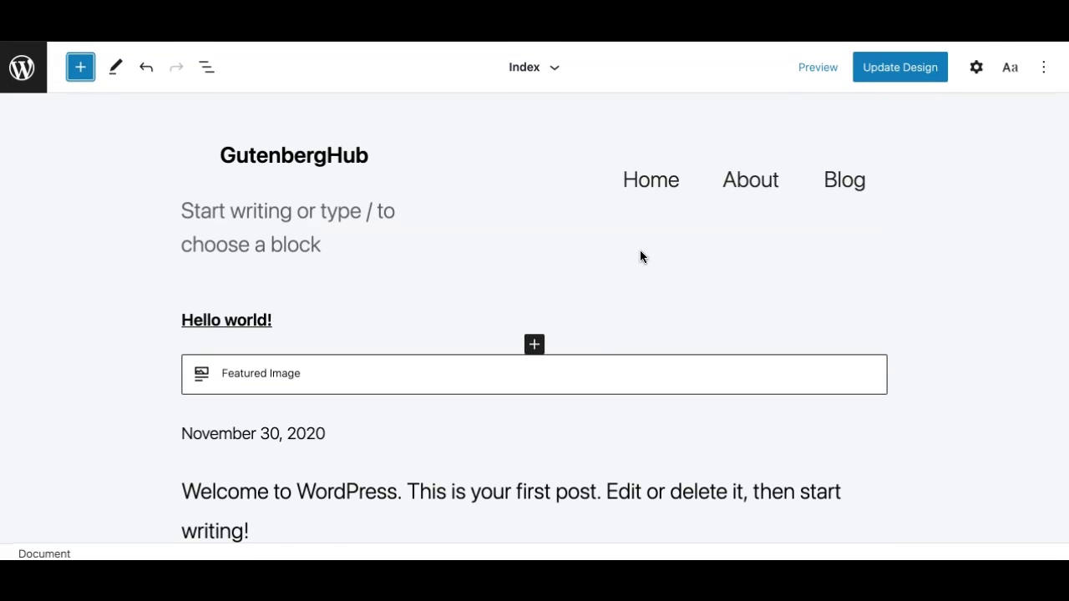
pyautogui.click(554, 67)
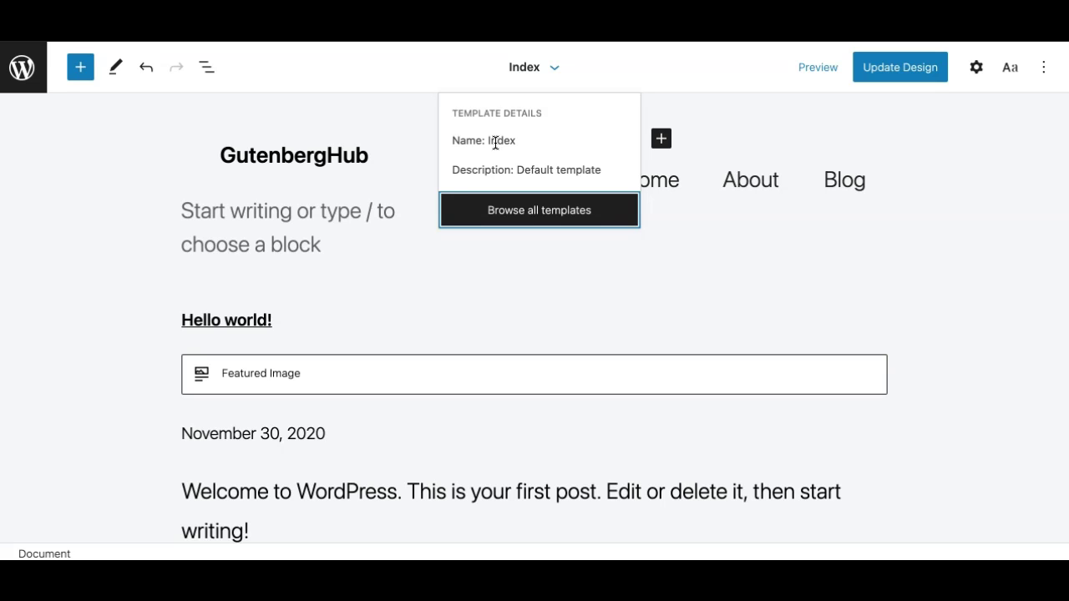
# - Switch to the Single Page template and select the header's empty paragraph beside the site title
pyautogui.click(501, 216)
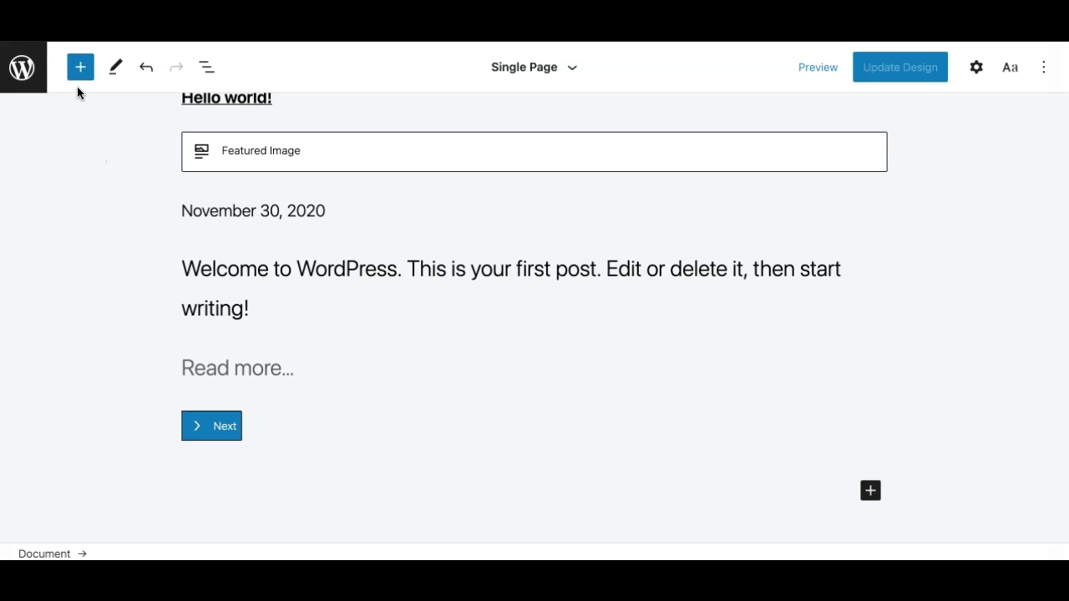
pyautogui.scroll(5, 163, 173)
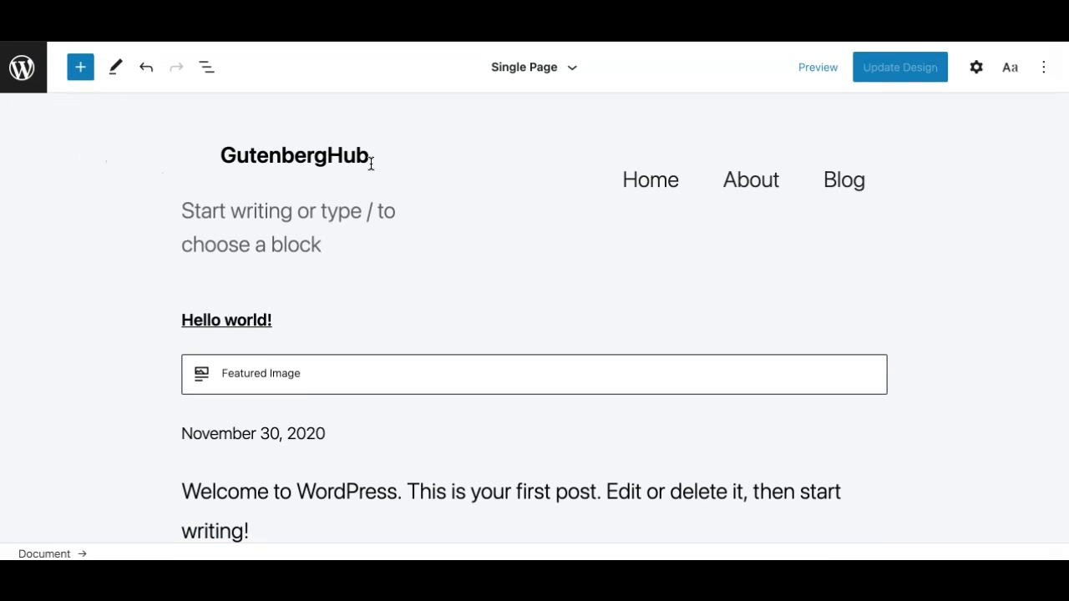
pyautogui.click(343, 216)
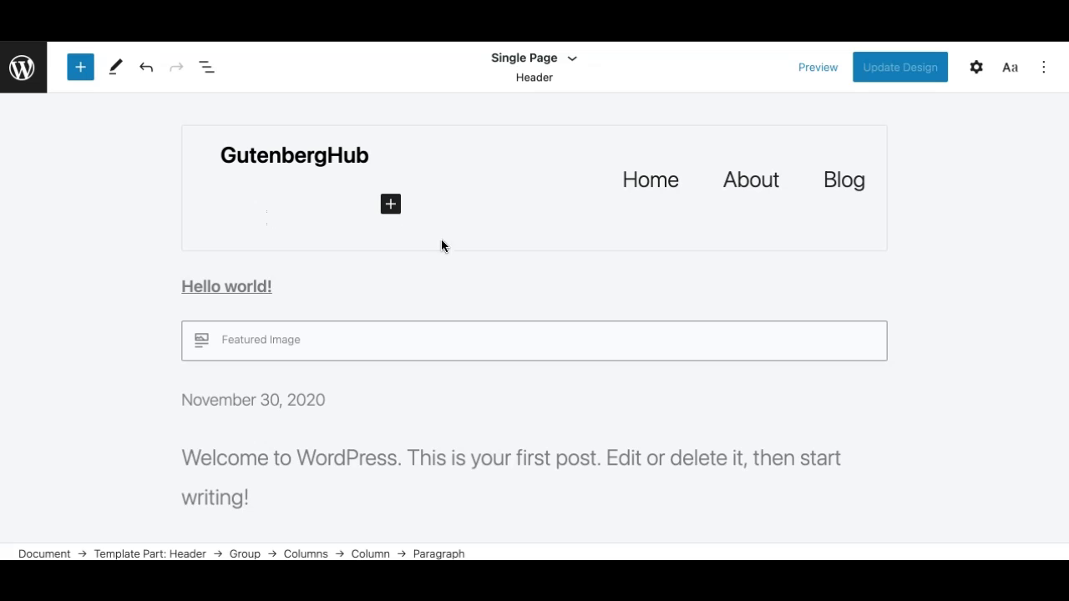
pyautogui.scroll(-3, 966, 368)
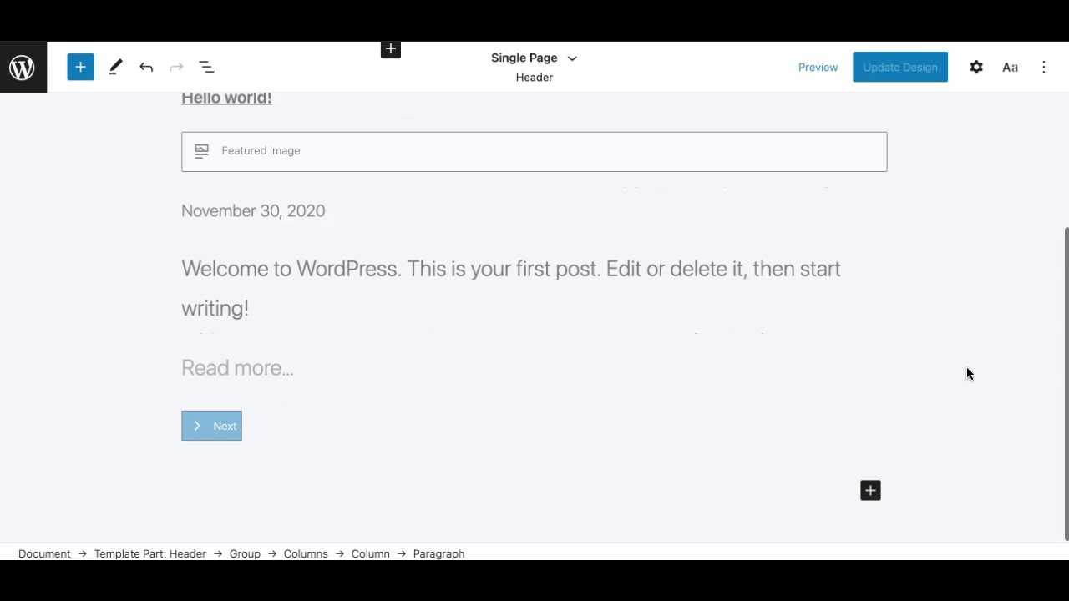
pyautogui.scroll(3, 967, 367)
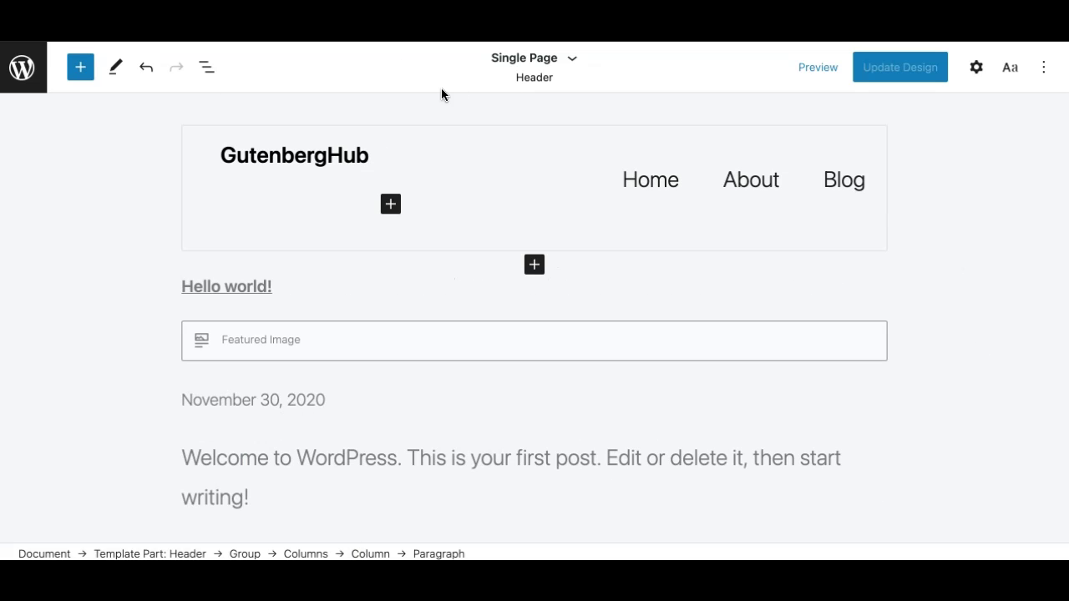